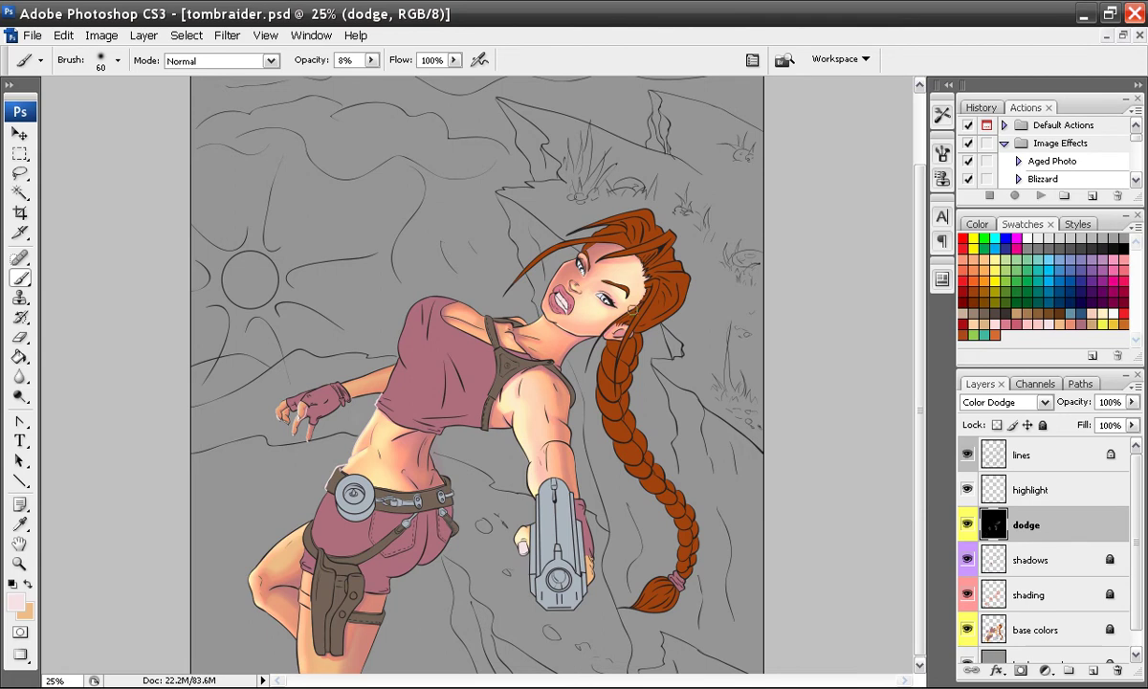
# - Choose the soft round brush tip with 0% hardness and set its diameter to 17 px for work on the midriff
pyautogui.hotkey('ctrl', '+')
pyautogui.moveTo(411, 492); pyautogui.dragTo(411, 440)
pyautogui.hotkey('ctrl', '+')
pyautogui.hotkey('ctrl', '+')
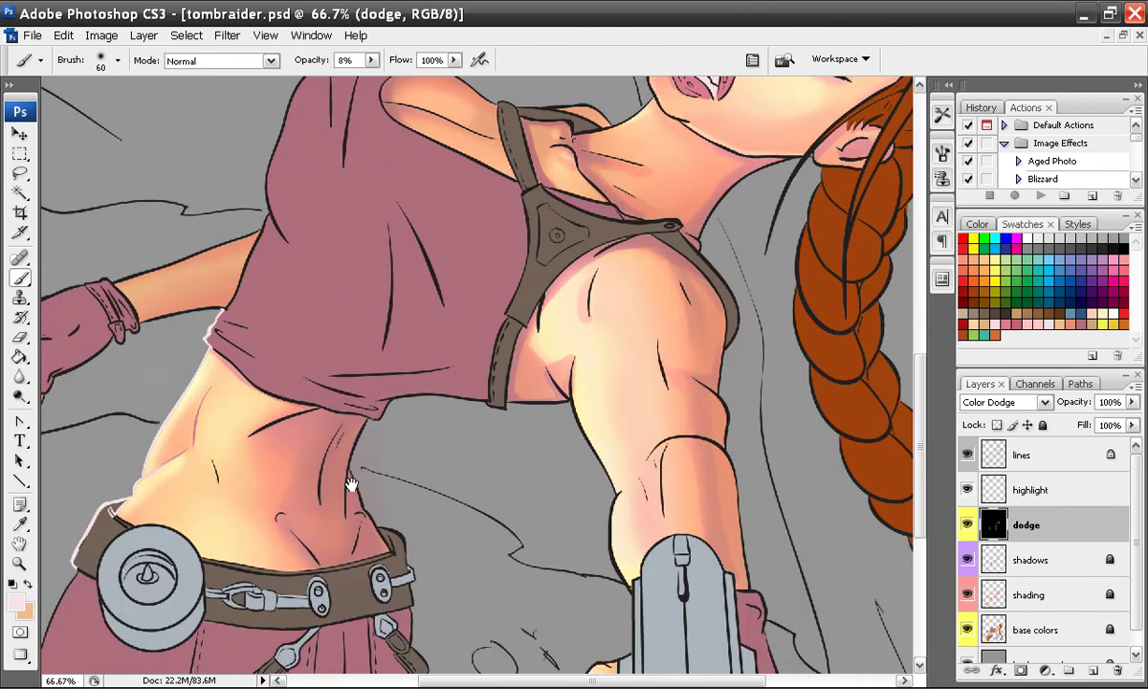
pyautogui.moveTo(278, 505); pyautogui.dragTo(388, 453)
pyautogui.hotkey('ctrl', '+')
pyautogui.hotkey('ctrl', '+')
pyautogui.moveTo(285, 494); pyautogui.dragTo(608, 341)
pyautogui.hotkey('ctrl', '-')
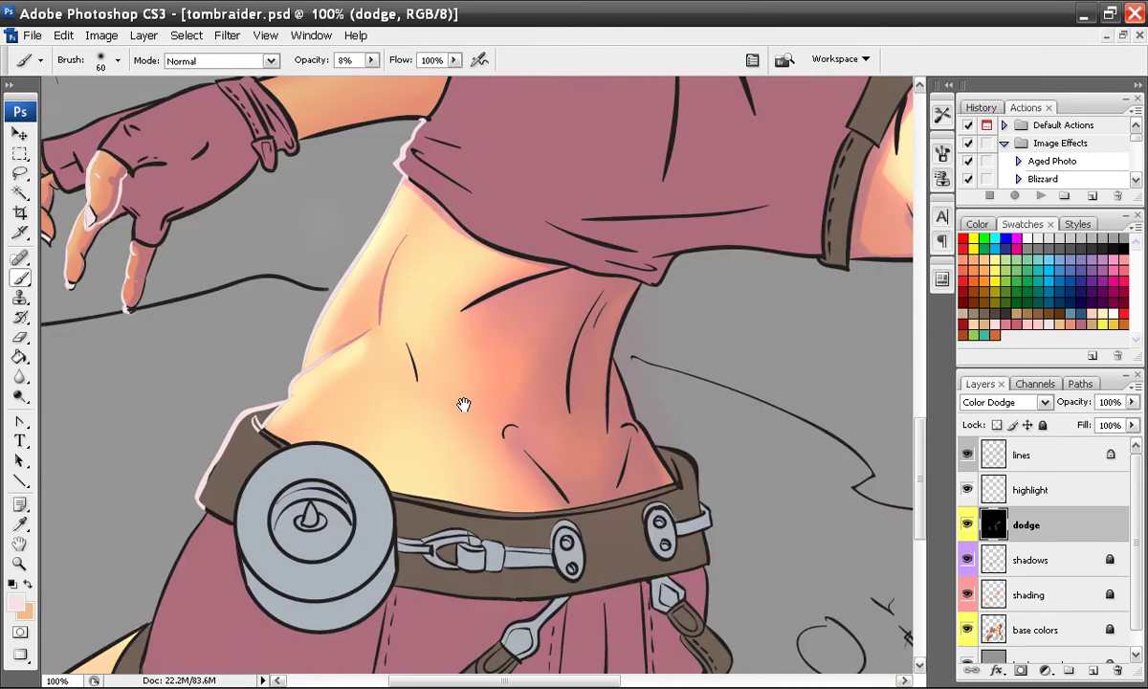
pyautogui.rightClick(521, 426)
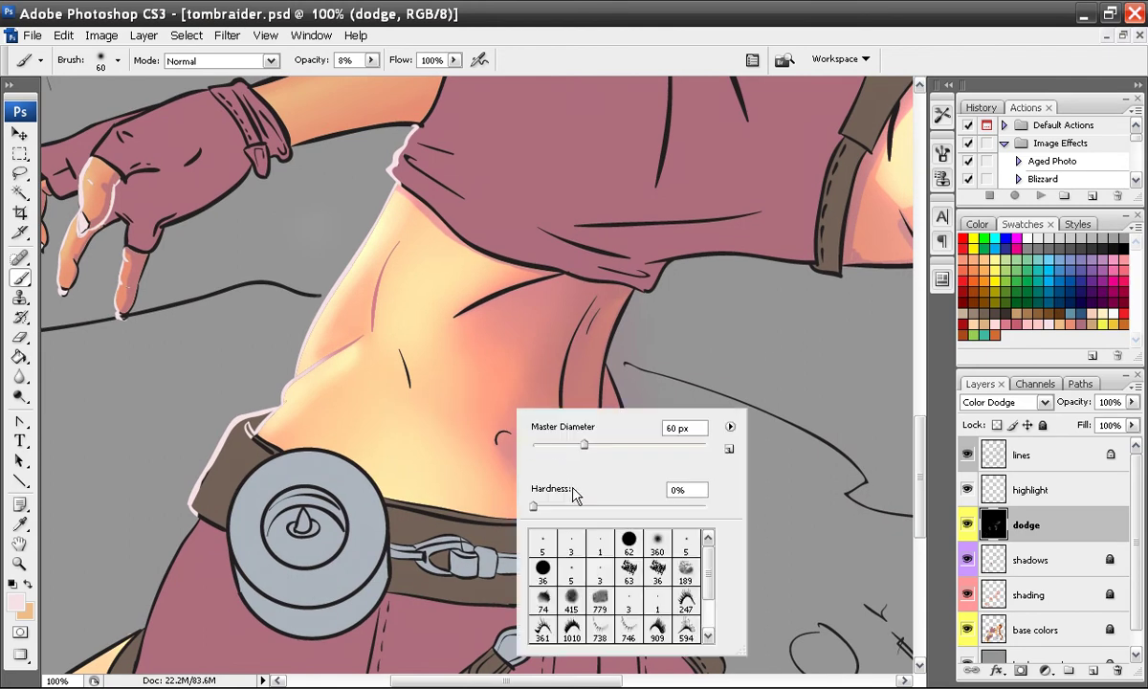
pyautogui.click(573, 570)
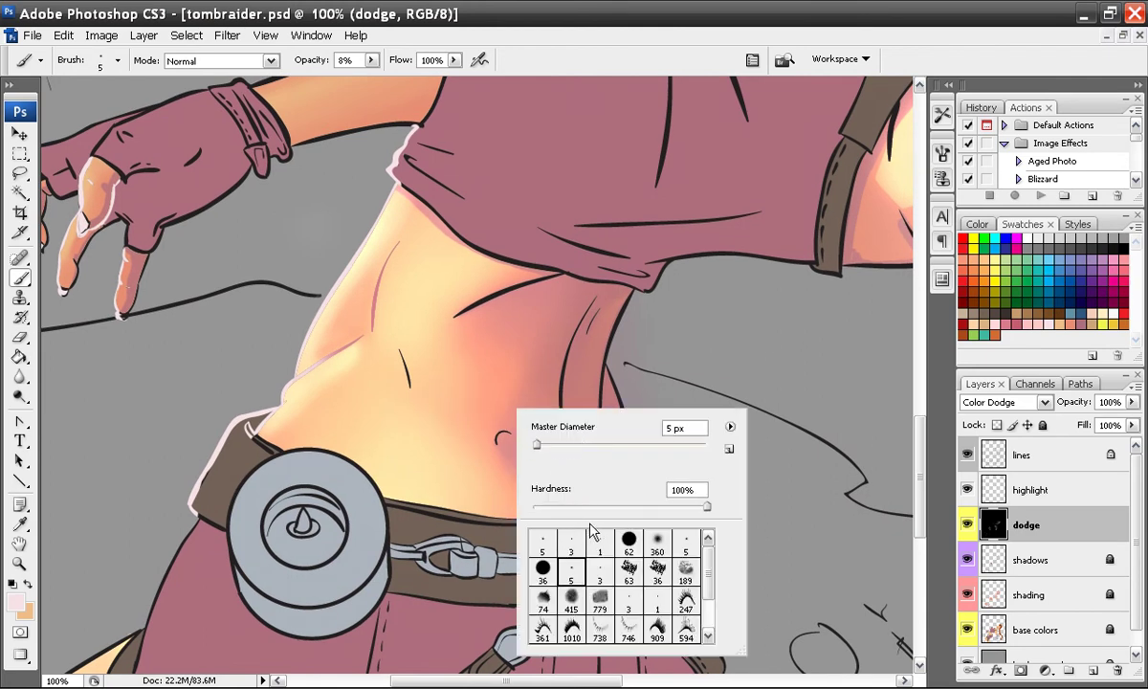
pyautogui.click(657, 540)
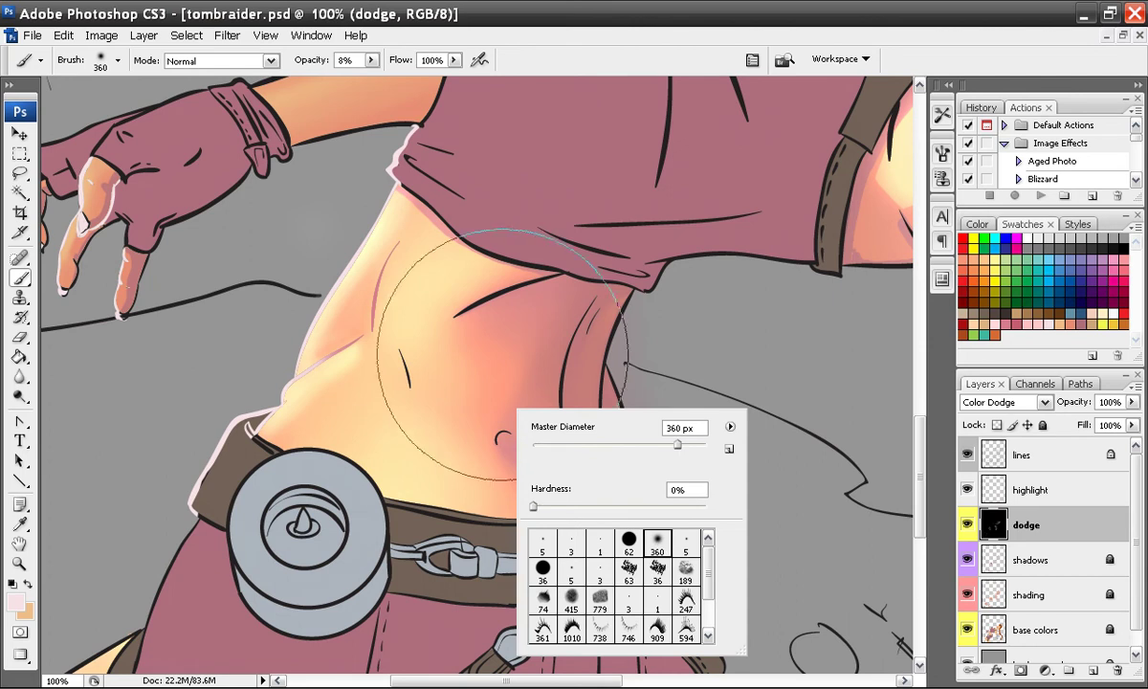
pyautogui.moveTo(548, 451); pyautogui.dragTo(543, 448)
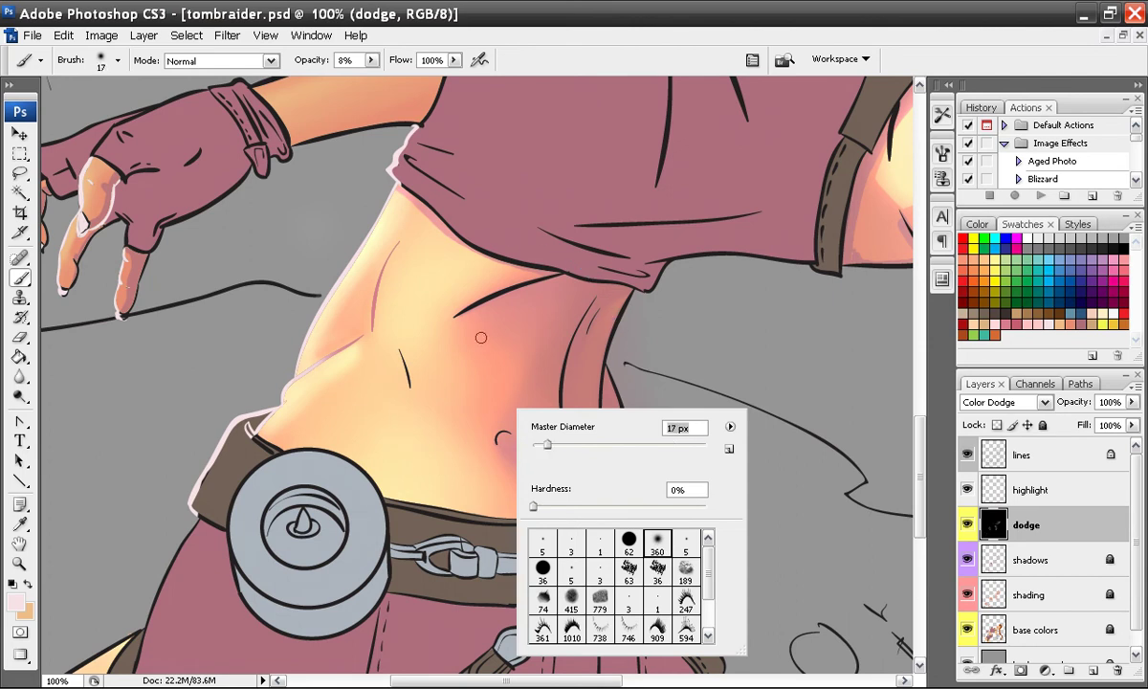
pyautogui.click(590, 16)
# - Enable Shape Dynamics for the brush, with its size controlled by Pen Pressure
pyautogui.hotkey('ctrl', '+')
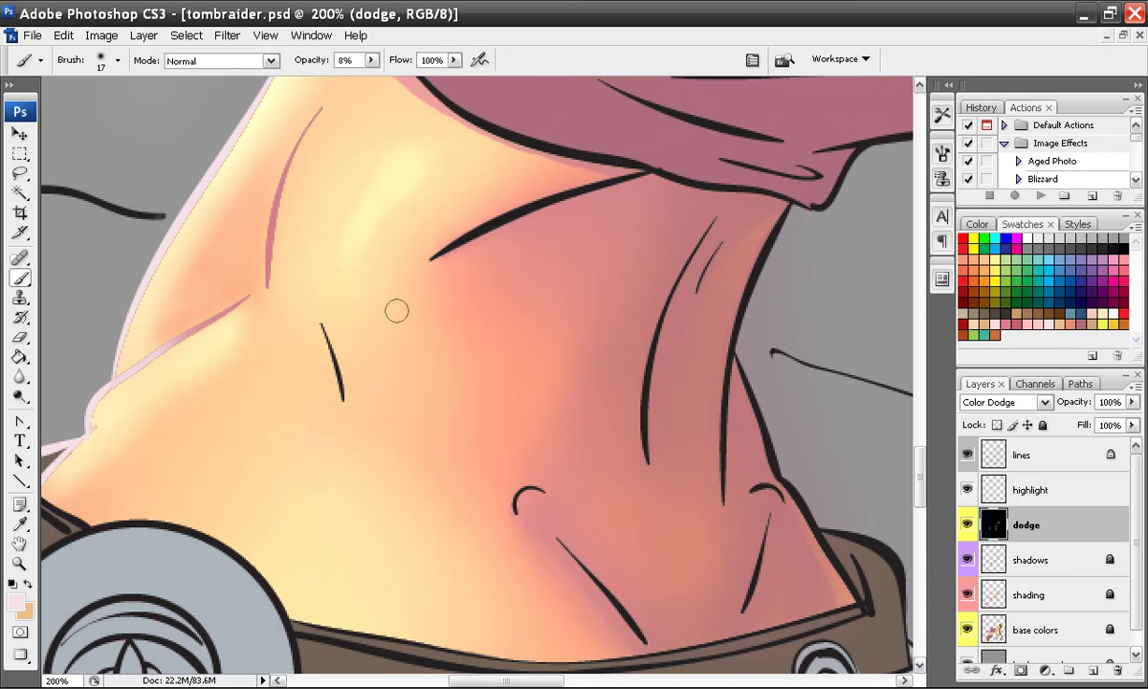
pyautogui.click(941, 153)
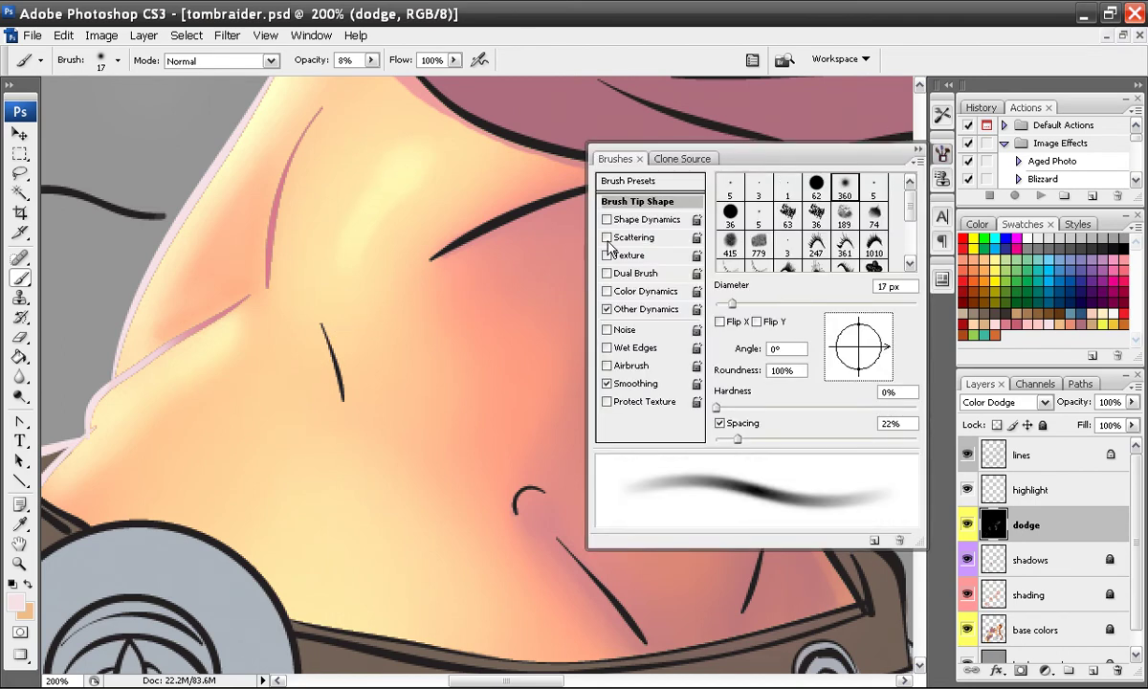
pyautogui.click(646, 221)
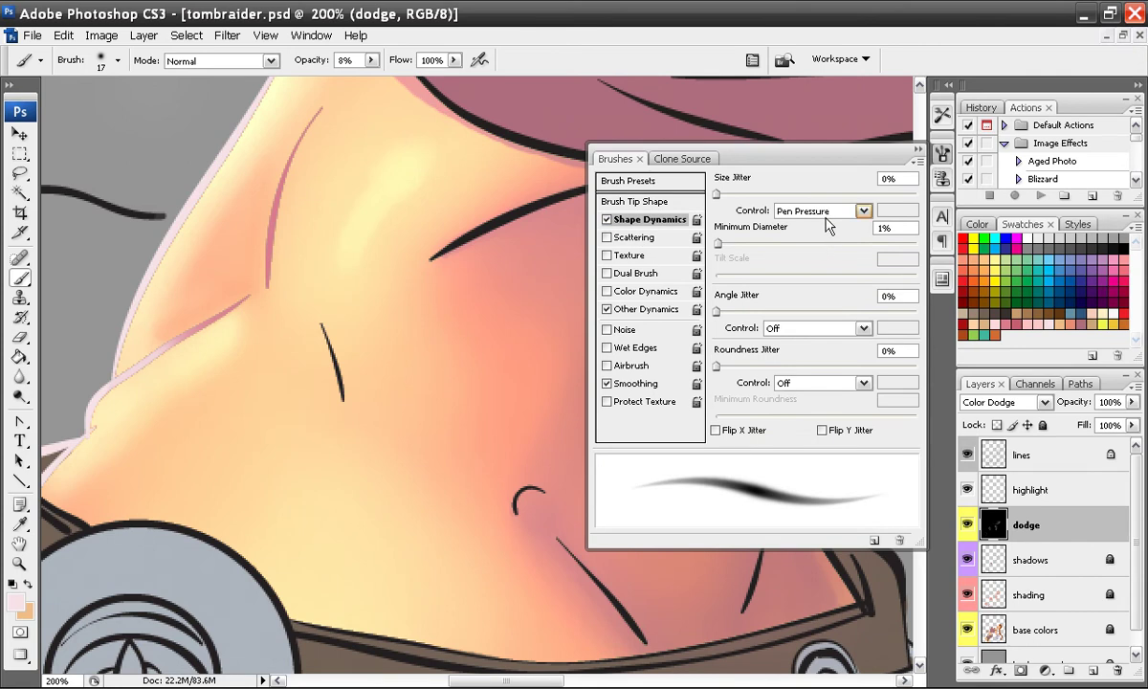
pyautogui.click(916, 151)
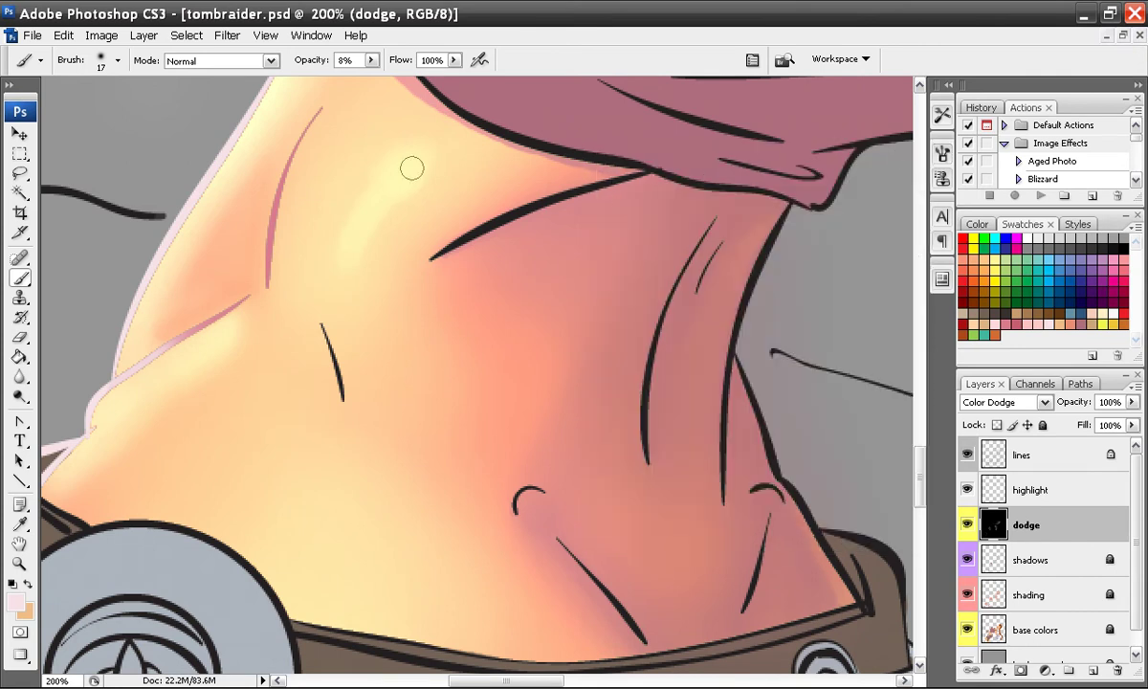
# - Paint soft highlights on the dodge layer down the midriff, from below the top to just above the belt
pyautogui.moveTo(407, 164); pyautogui.dragTo(372, 203)
pyautogui.moveTo(347, 244)
pyautogui.mouseDown()
pyautogui.moveTo(405, 169)
pyautogui.moveTo(357, 225)
pyautogui.mouseUp()
pyautogui.moveTo(336, 351); pyautogui.dragTo(332, 282)
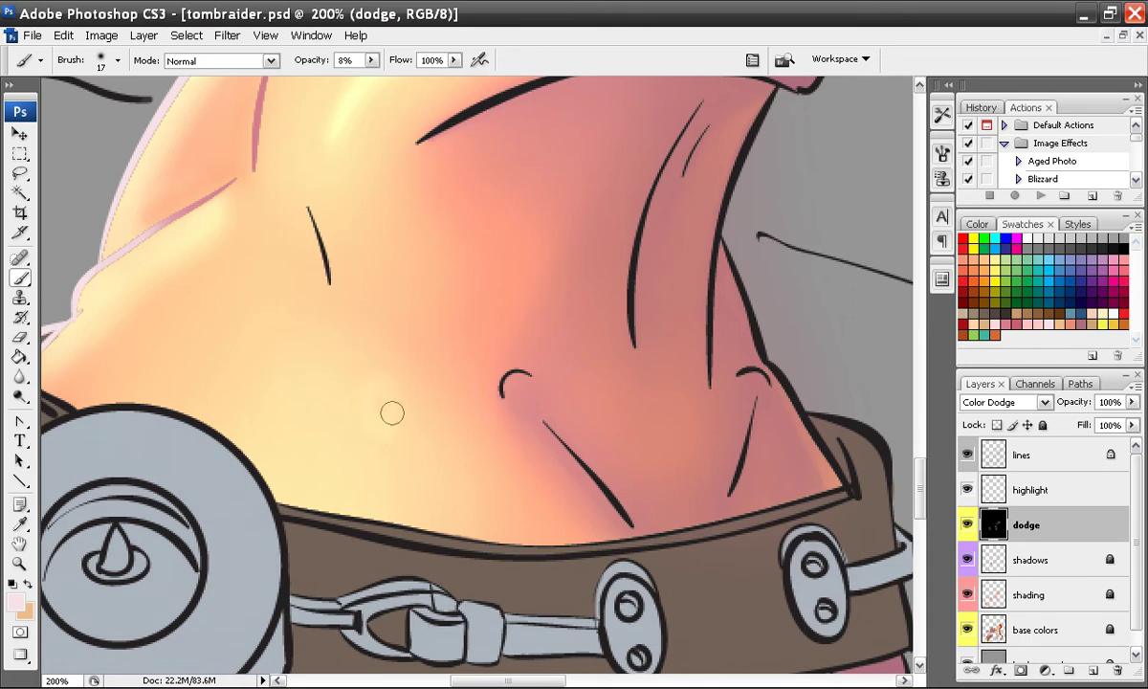
pyautogui.moveTo(374, 400)
pyautogui.mouseDown()
pyautogui.moveTo(396, 490)
pyautogui.moveTo(380, 433)
pyautogui.moveTo(393, 478)
pyautogui.moveTo(386, 381)
pyautogui.moveTo(369, 374)
pyautogui.moveTo(375, 424)
pyautogui.moveTo(389, 422)
pyautogui.moveTo(376, 388)
pyautogui.moveTo(386, 407)
pyautogui.moveTo(390, 480)
pyautogui.moveTo(380, 397)
pyautogui.moveTo(379, 408)
pyautogui.moveTo(391, 477)
pyautogui.moveTo(389, 382)
pyautogui.moveTo(425, 471)
pyautogui.moveTo(407, 346)
pyautogui.mouseUp()
pyautogui.hotkey('ctrl', '-')
pyautogui.hotkey('ctrl', '-')
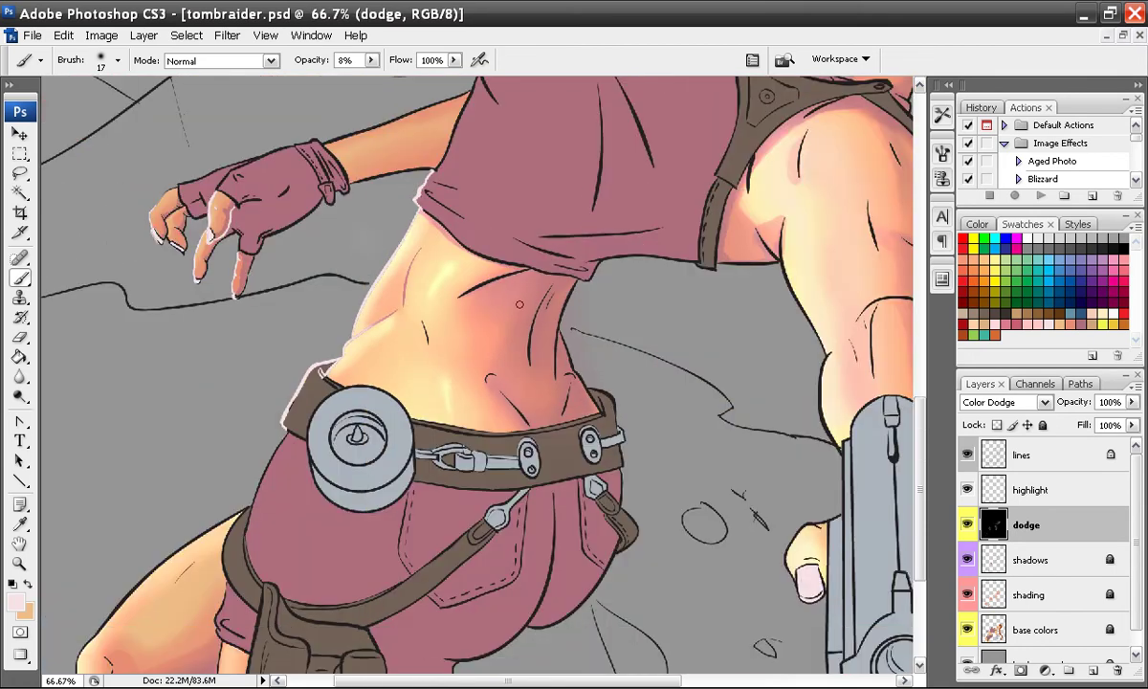
pyautogui.hotkey('ctrl', '-')
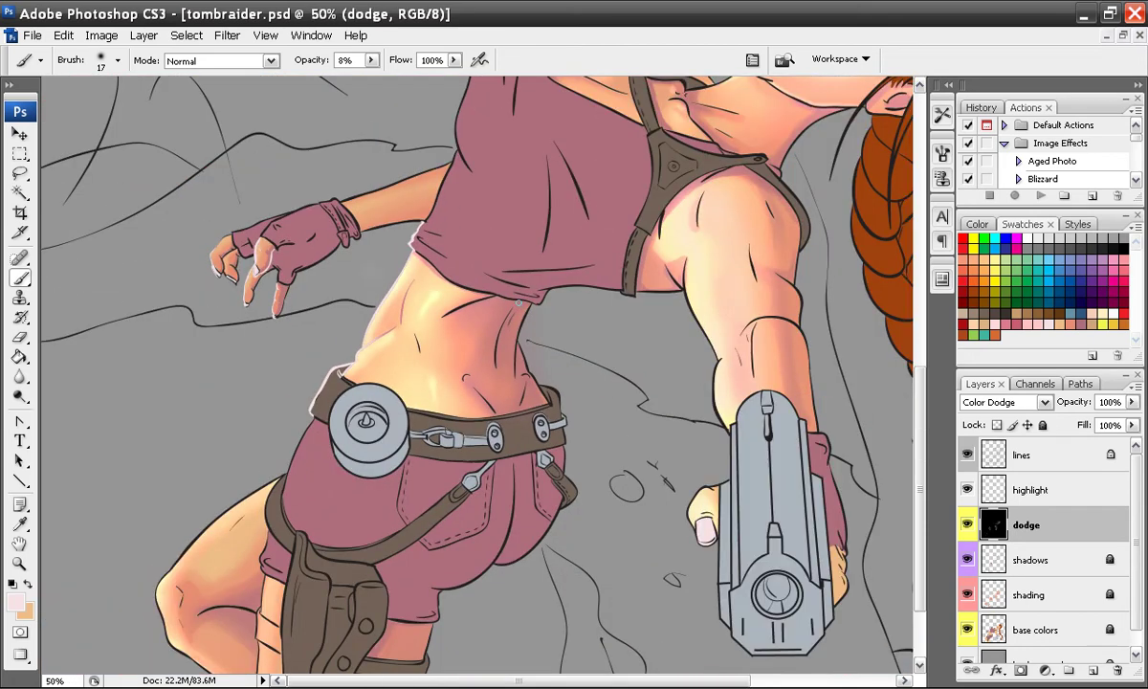
pyautogui.hotkey('ctrl', '+')
pyautogui.hotkey('ctrl', '+')
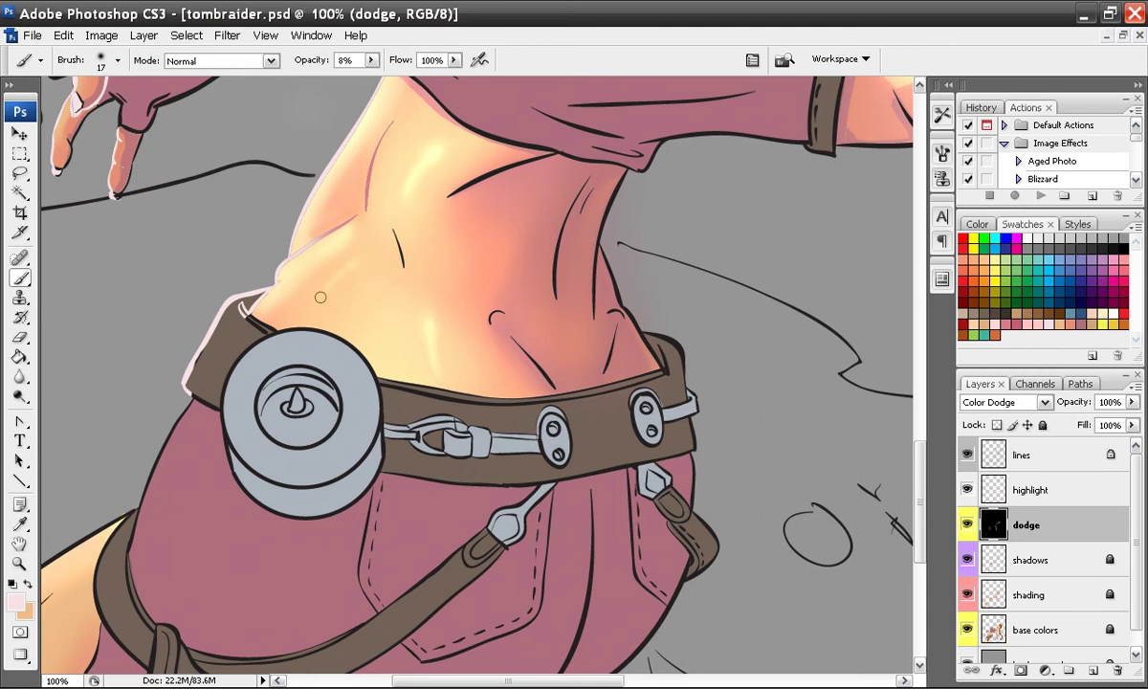
pyautogui.hotkey('ctrl', '-')
pyautogui.hotkey('ctrl', '-')
pyautogui.hotkey('ctrl', '-')
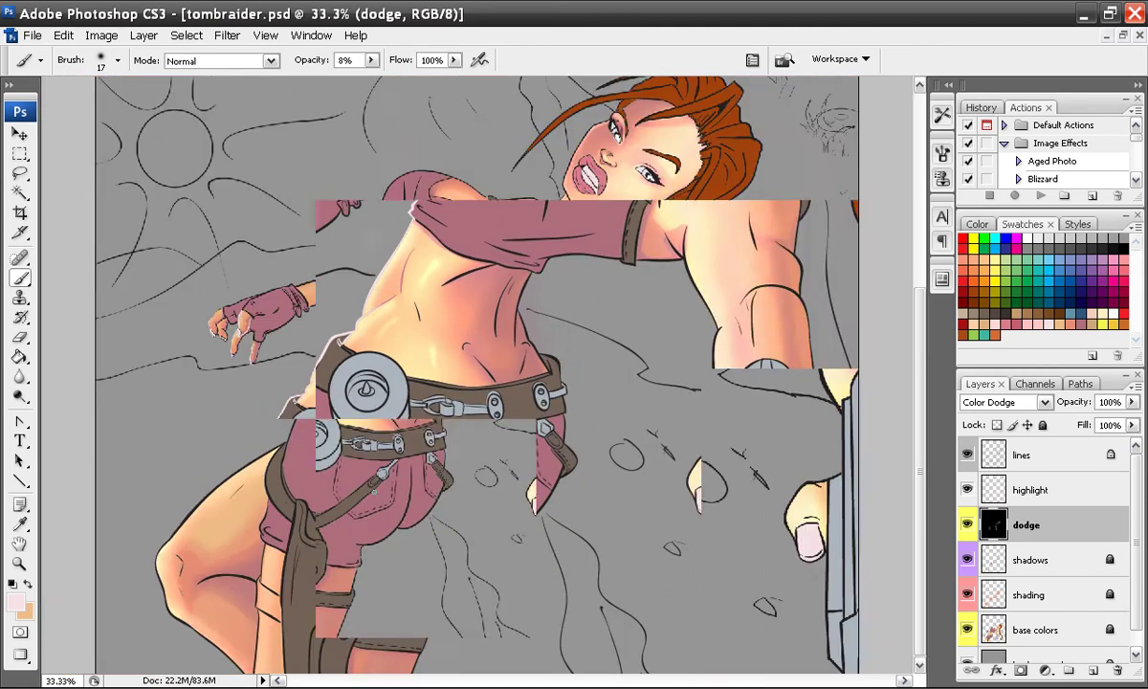
# - Paint a soft dodge highlight on the hip above the round belt gadget and undo the last stroke on the stomach
pyautogui.hotkey('ctrl', '+')
pyautogui.hotkey('ctrl', '+')
pyautogui.hotkey('ctrl', '+')
pyautogui.hotkey('ctrl', '+')
pyautogui.moveTo(287, 505); pyautogui.dragTo(561, 305)
pyautogui.moveTo(383, 358); pyautogui.dragTo(480, 400)
pyautogui.hotkey('ctrl', '-')
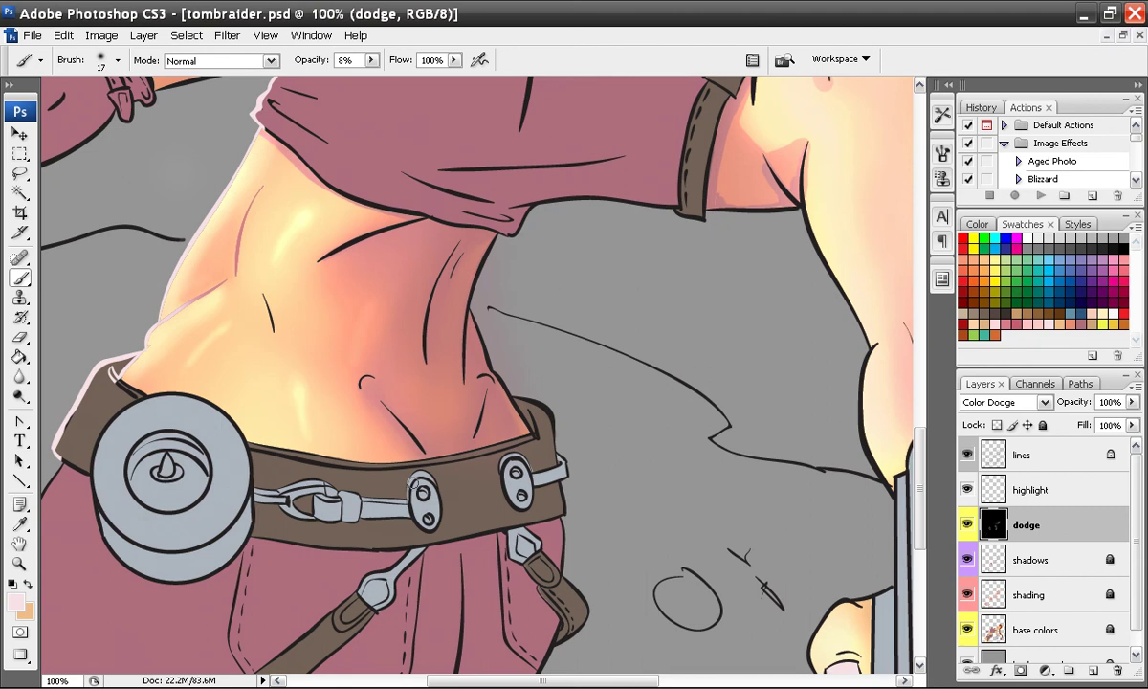
pyautogui.hotkey('ctrl', 'z')
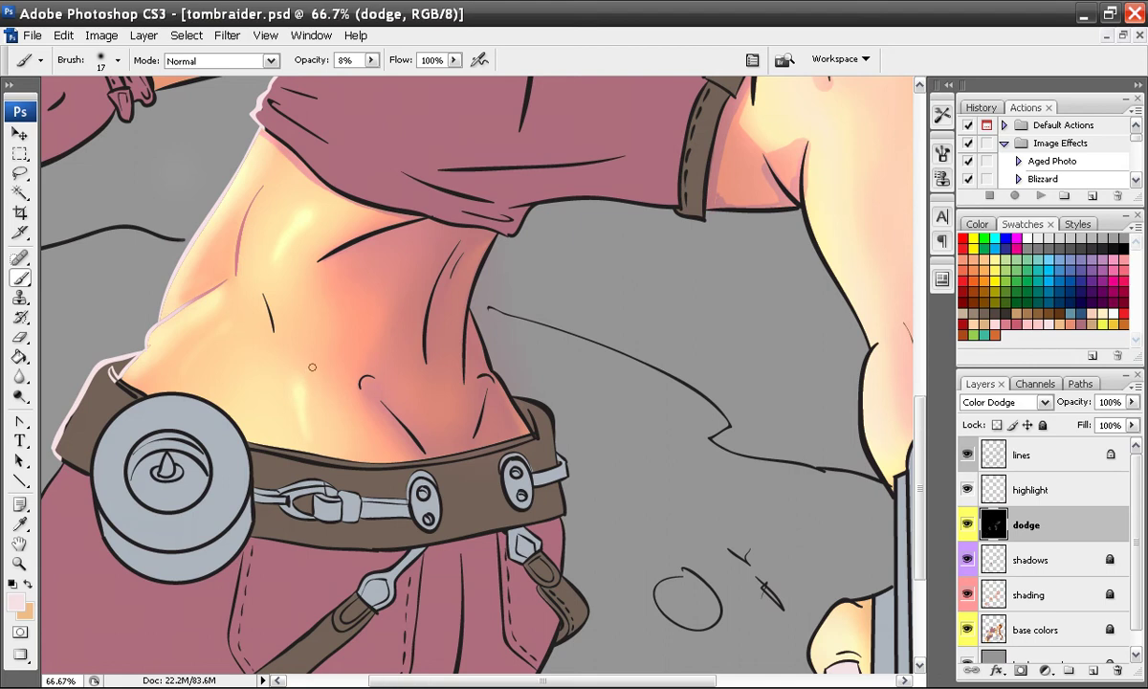
pyautogui.hotkey('ctrl', '-')
pyautogui.hotkey('ctrl', '-')
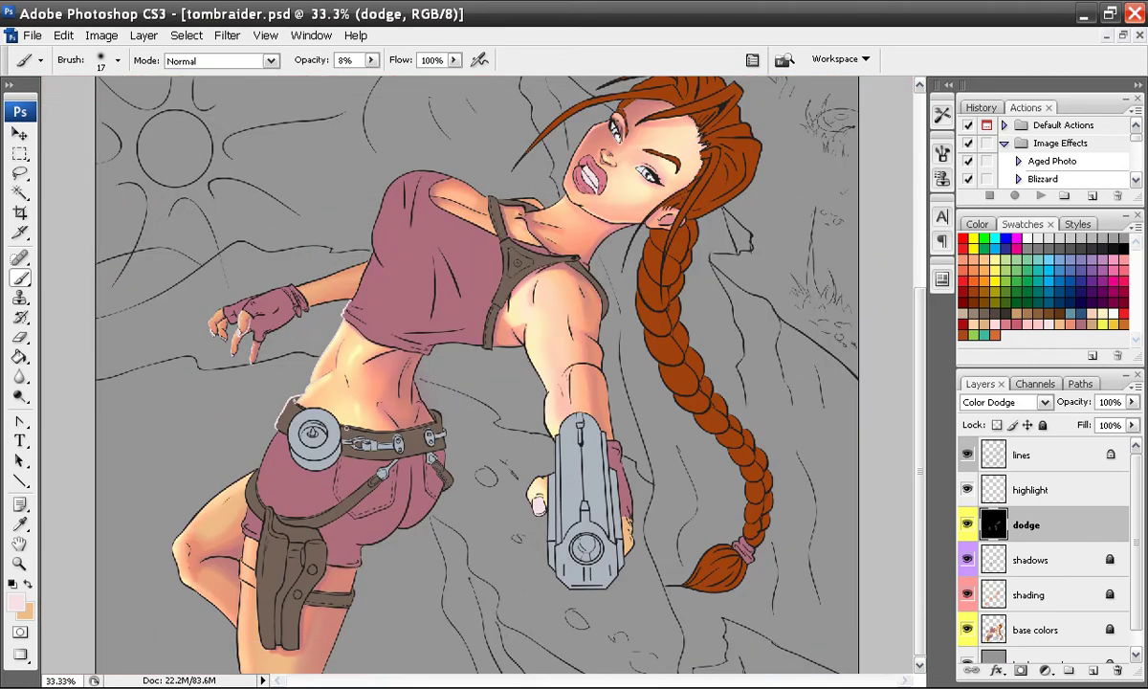
# - Paint a soft diagonal highlight on the bent leg's thigh on the dodge layer
pyautogui.hotkey('ctrl', '+')
pyautogui.moveTo(235, 505); pyautogui.dragTo(372, 361)
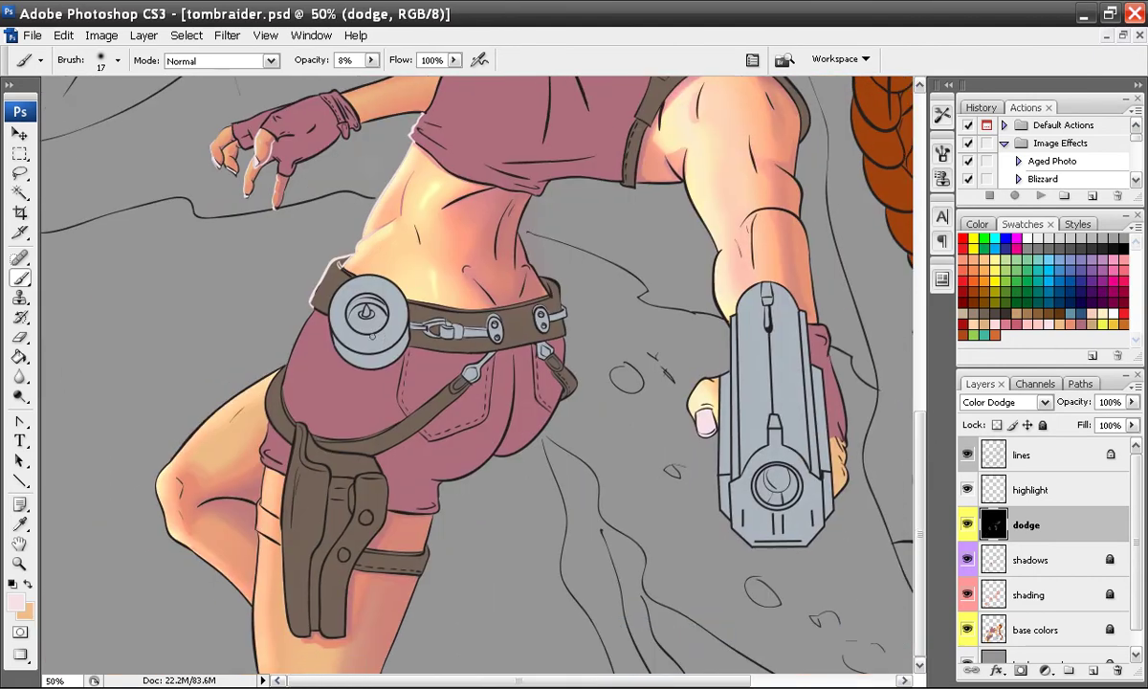
pyautogui.hotkey('ctrl', '+')
pyautogui.hotkey('ctrl', '+')
pyautogui.moveTo(420, 394); pyautogui.dragTo(727, 174)
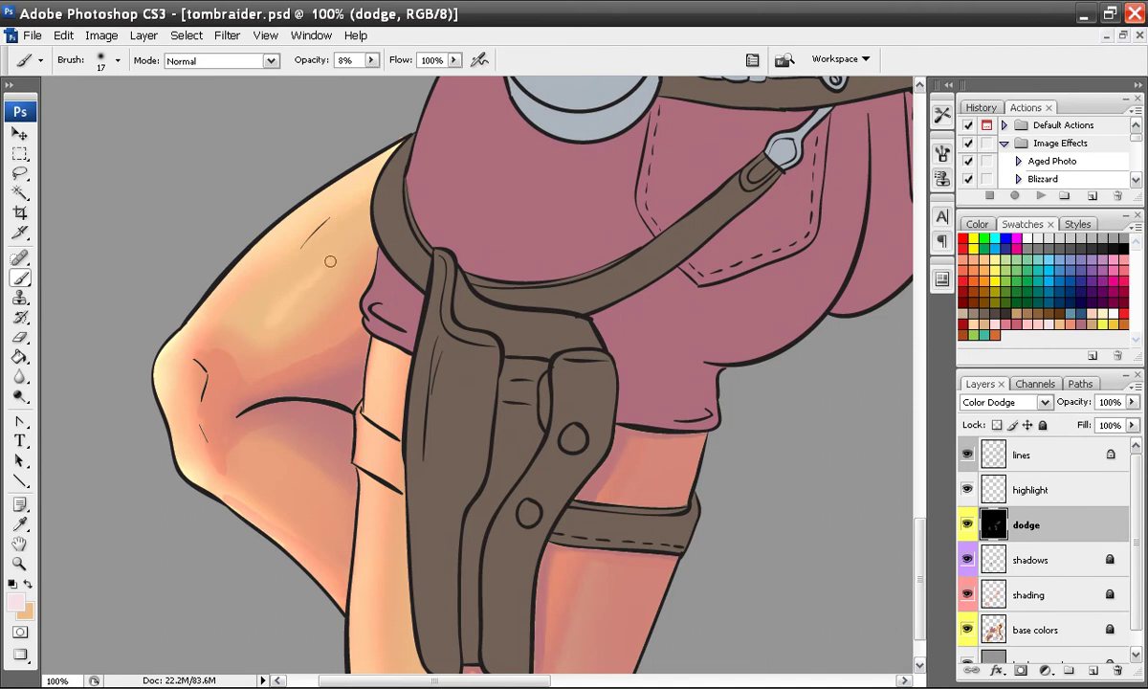
pyautogui.moveTo(300, 286); pyautogui.dragTo(276, 316)
pyautogui.hotkey('ctrl', '-')
pyautogui.hotkey('ctrl', '-')
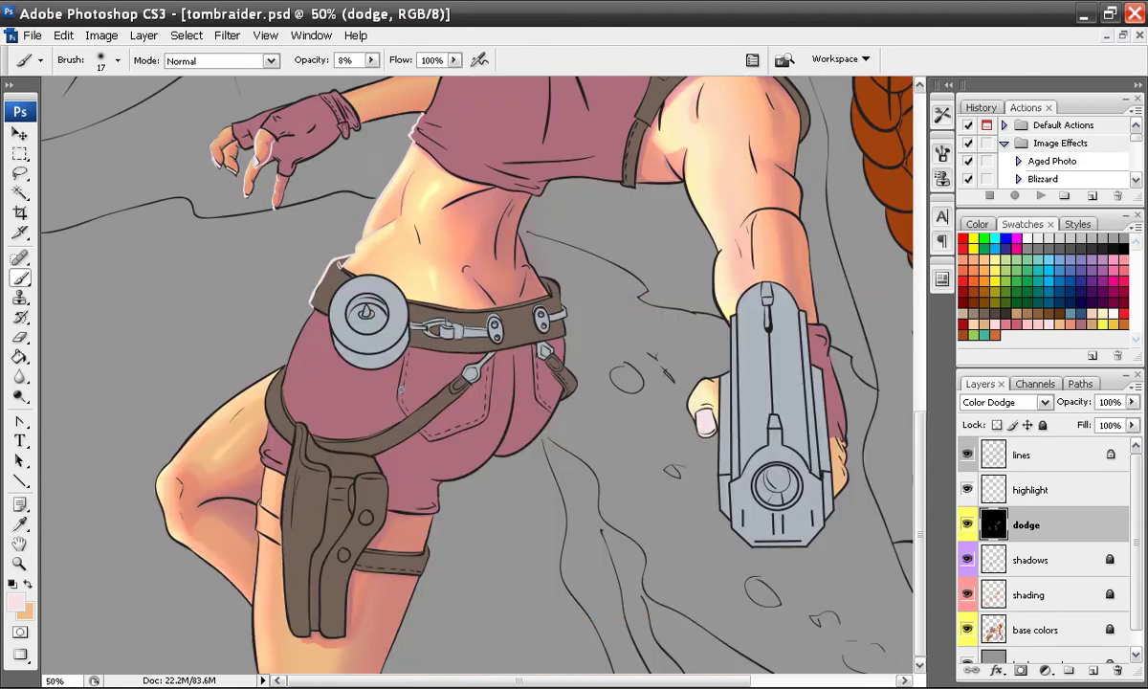
pyautogui.hotkey('ctrl', '-')
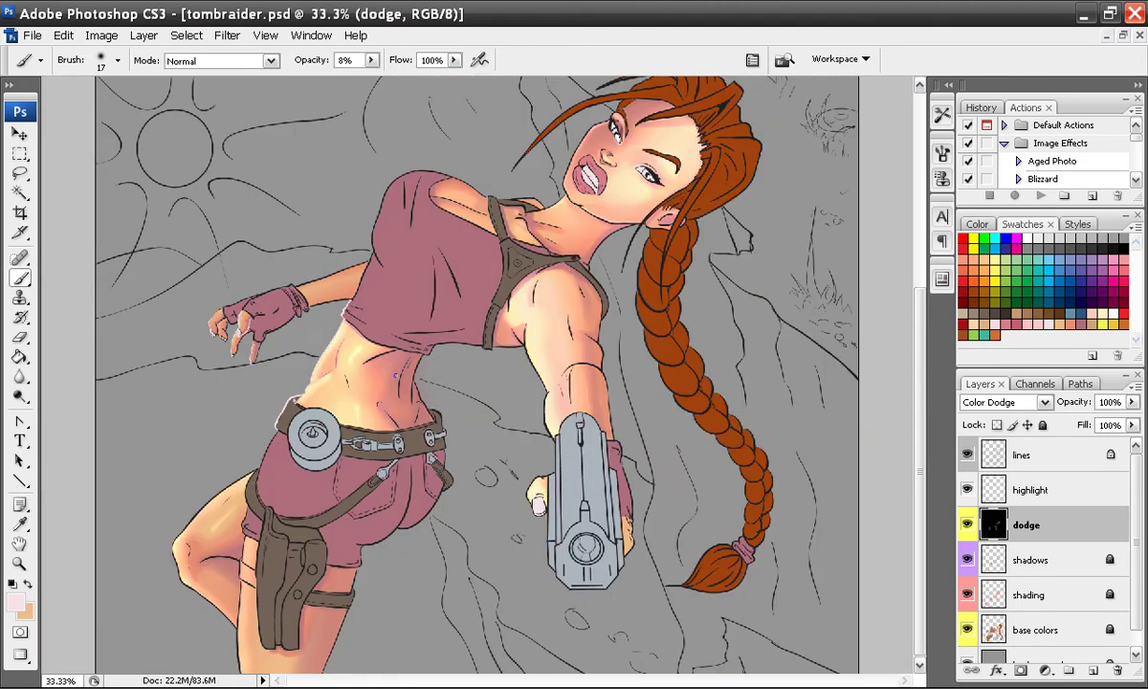
pyautogui.hotkey('ctrl', '-')
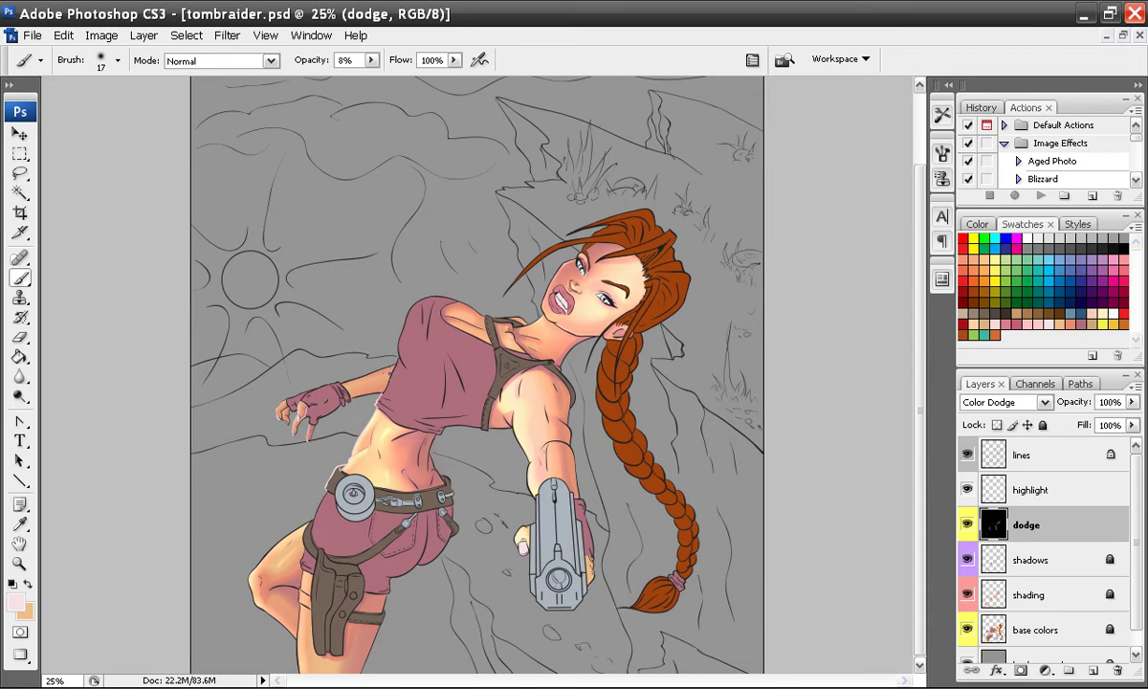
# - Build up the diagonal highlight along the bent leg's thigh with further soft strokes
pyautogui.hotkey('ctrl', '+')
pyautogui.hotkey('ctrl', '+')
pyautogui.hotkey('ctrl', '+')
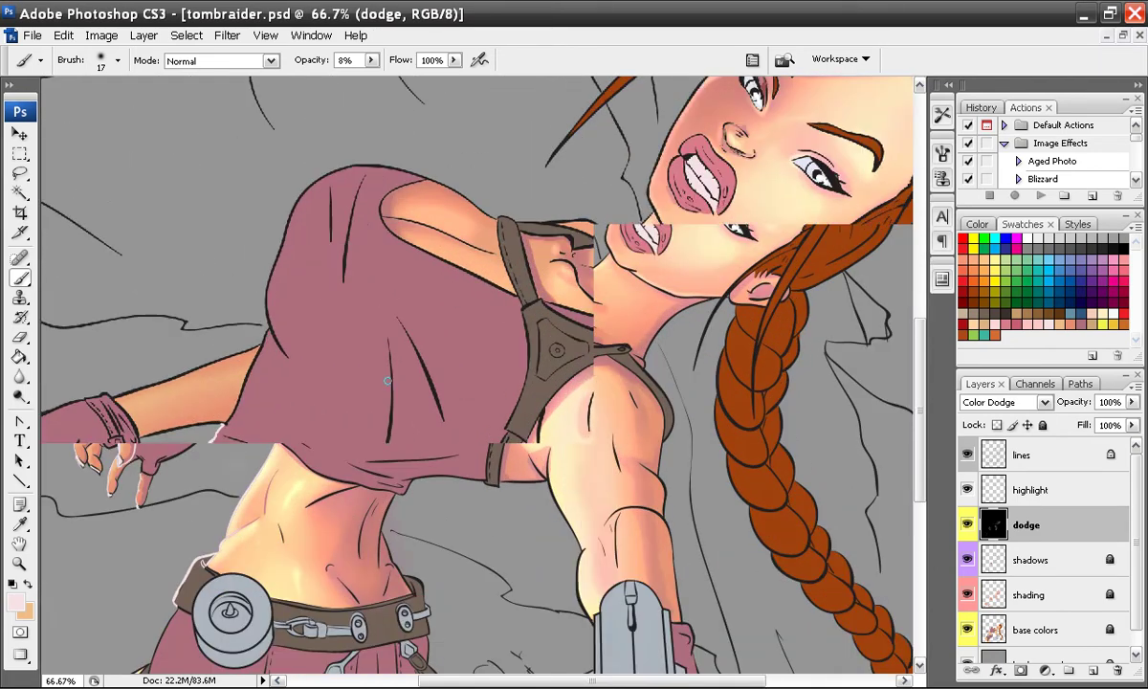
pyautogui.press('space')
pyautogui.moveTo(310, 457); pyautogui.dragTo(378, 265)
pyautogui.moveTo(347, 412); pyautogui.dragTo(581, 136)
pyautogui.hotkey('ctrl', '+')
pyautogui.hotkey('ctrl', '+')
pyautogui.moveTo(245, 408); pyautogui.dragTo(571, 333)
pyautogui.moveTo(306, 332); pyautogui.dragTo(419, 354)
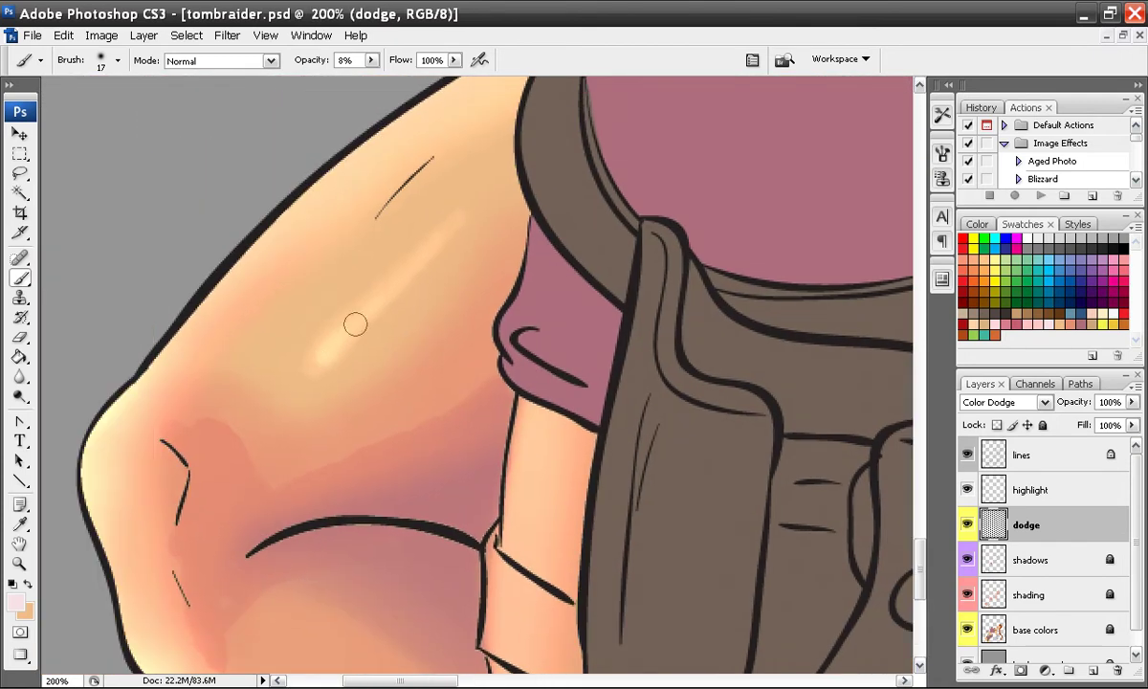
# - Paint a soft dodge highlight on the knee of the bent leg, beside the kneecap lines
pyautogui.moveTo(399, 645); pyautogui.dragTo(343, 392)
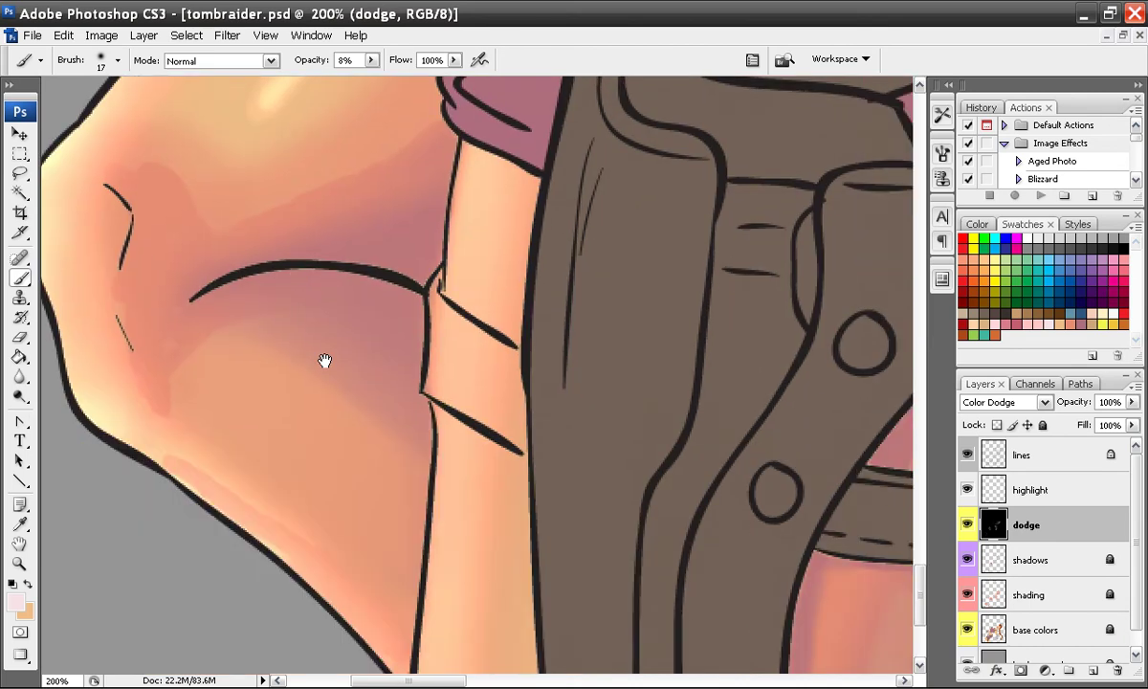
pyautogui.moveTo(90, 328); pyautogui.dragTo(243, 400)
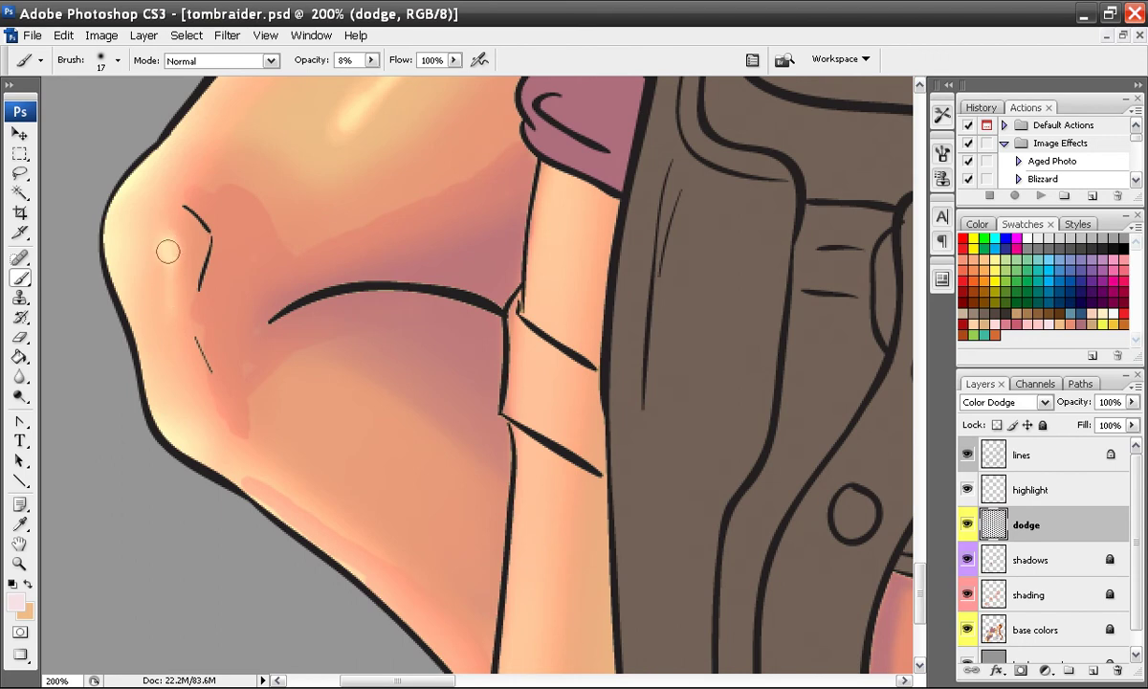
pyautogui.moveTo(164, 234)
pyautogui.mouseDown()
pyautogui.moveTo(170, 279)
pyautogui.moveTo(166, 249)
pyautogui.mouseUp()
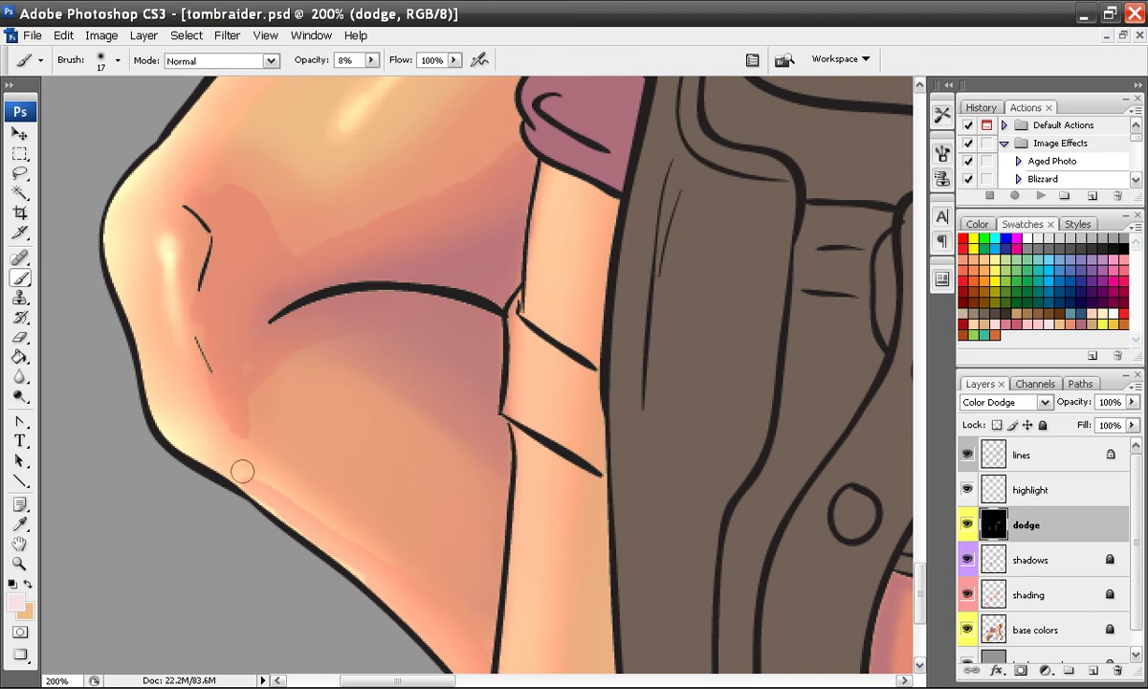
pyautogui.hotkey('ctrl', '-')
pyautogui.hotkey('ctrl', '-')
pyautogui.hotkey('ctrl', '-')
pyautogui.hotkey('ctrl', '-')
# - Paint soft dodge highlights on the bent leg's lower part below the knee
pyautogui.hotkey('ctrl', '+')
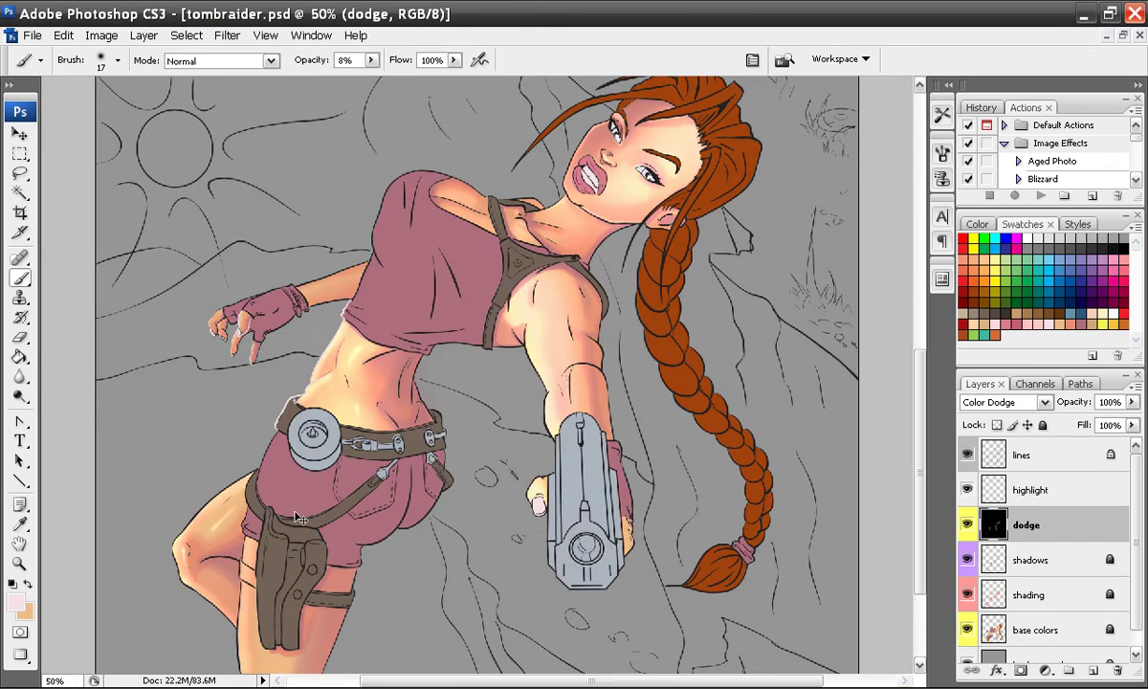
pyautogui.hotkey('ctrl', '+')
pyautogui.keyDown('space'); pyautogui.moveTo(294, 514); pyautogui.dragTo(276, 298); pyautogui.keyUp('space')
pyautogui.keyDown('space'); pyautogui.moveTo(220, 445); pyautogui.dragTo(337, 267); pyautogui.keyUp('space')
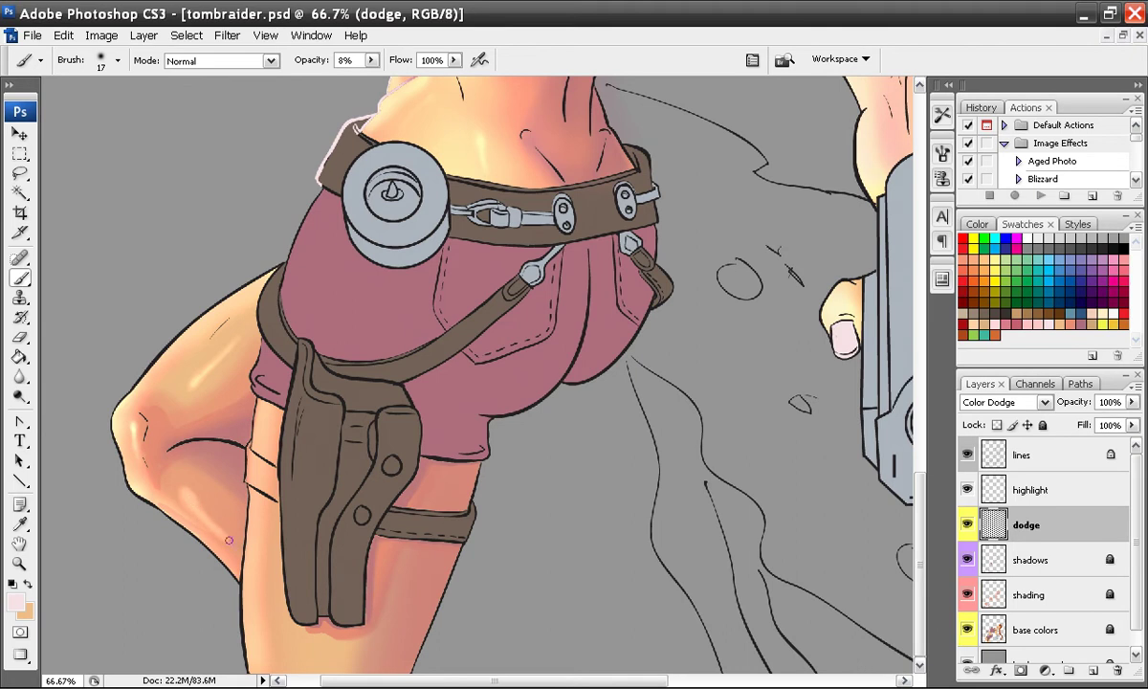
pyautogui.hotkey('ctrl', '-')
pyautogui.hotkey('ctrl', '-')
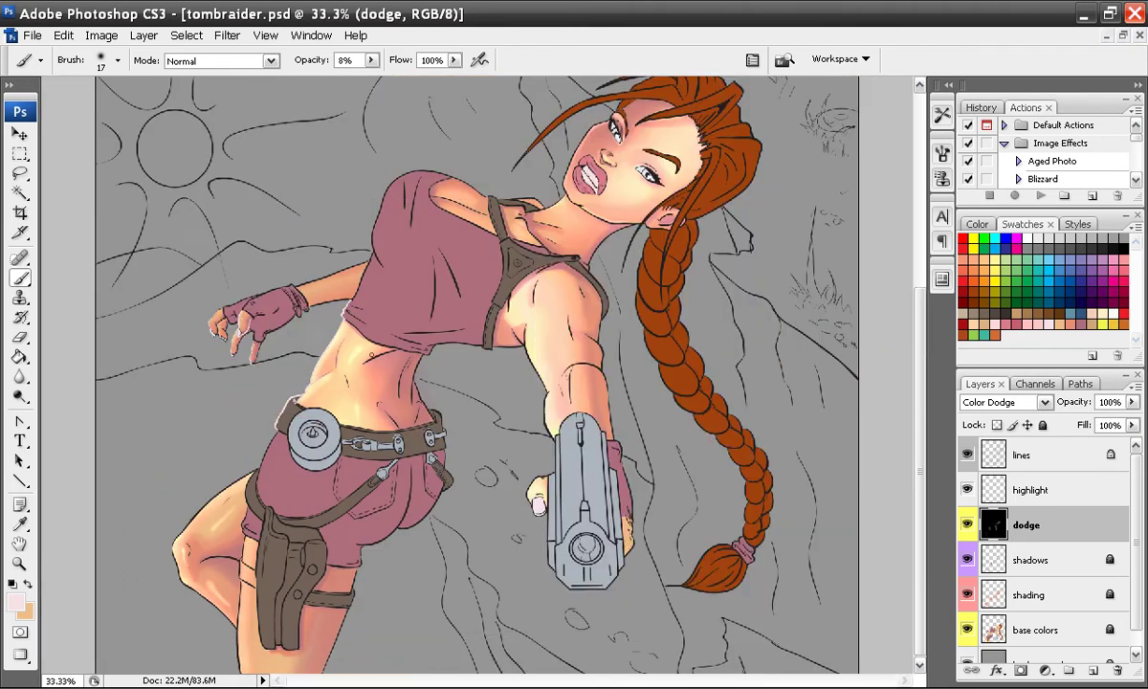
# - Set the foreground color to black and load the Work Horse brush tool preset
pyautogui.hotkey('ctrl', '+')
pyautogui.moveTo(237, 547); pyautogui.dragTo(378, 403)
pyautogui.click(1125, 252)
pyautogui.click(942, 153)
pyautogui.click(942, 116)
pyautogui.click(779, 204)
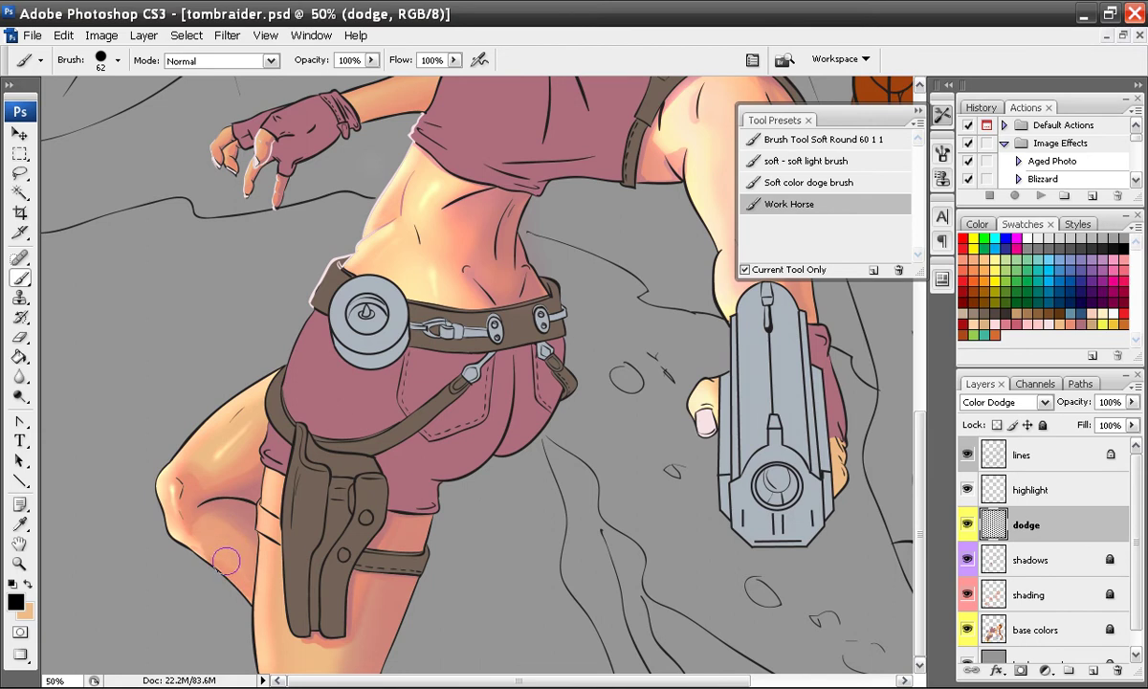
# - Toggle the last dodge layer edit off and on to compare the leg highlights
pyautogui.hotkey('alt', 'BackSpace')
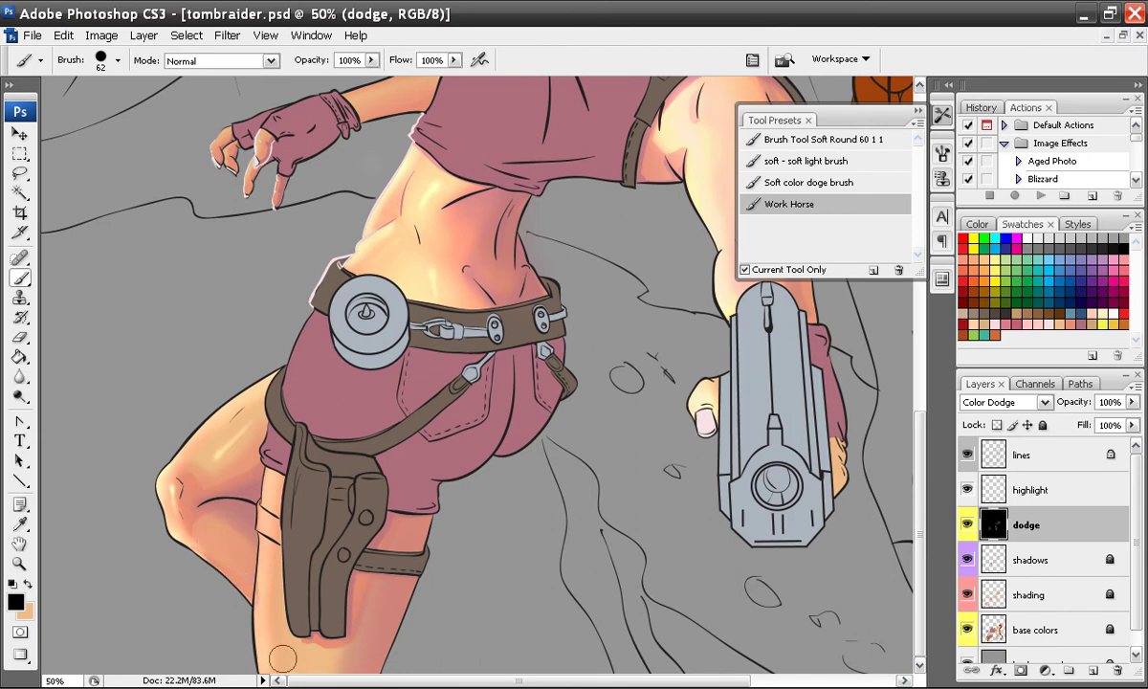
pyautogui.hotkey('ctrl', 'z')
pyautogui.hotkey('ctrl', 'z')
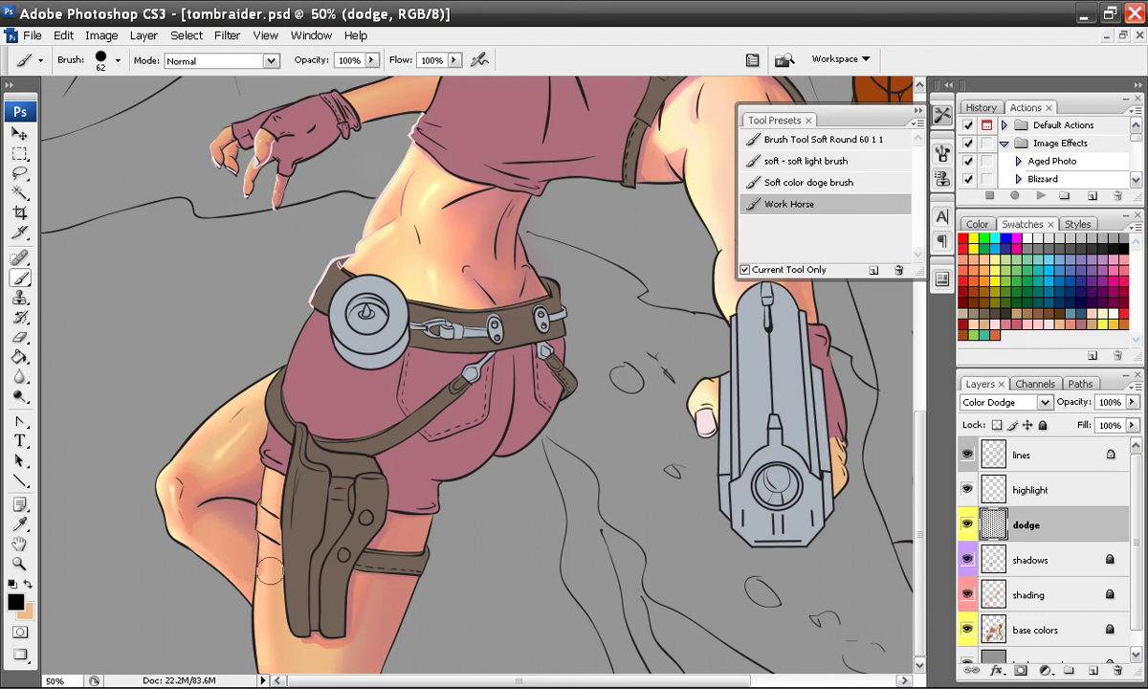
pyautogui.moveTo(423, 326); pyautogui.dragTo(389, 326)
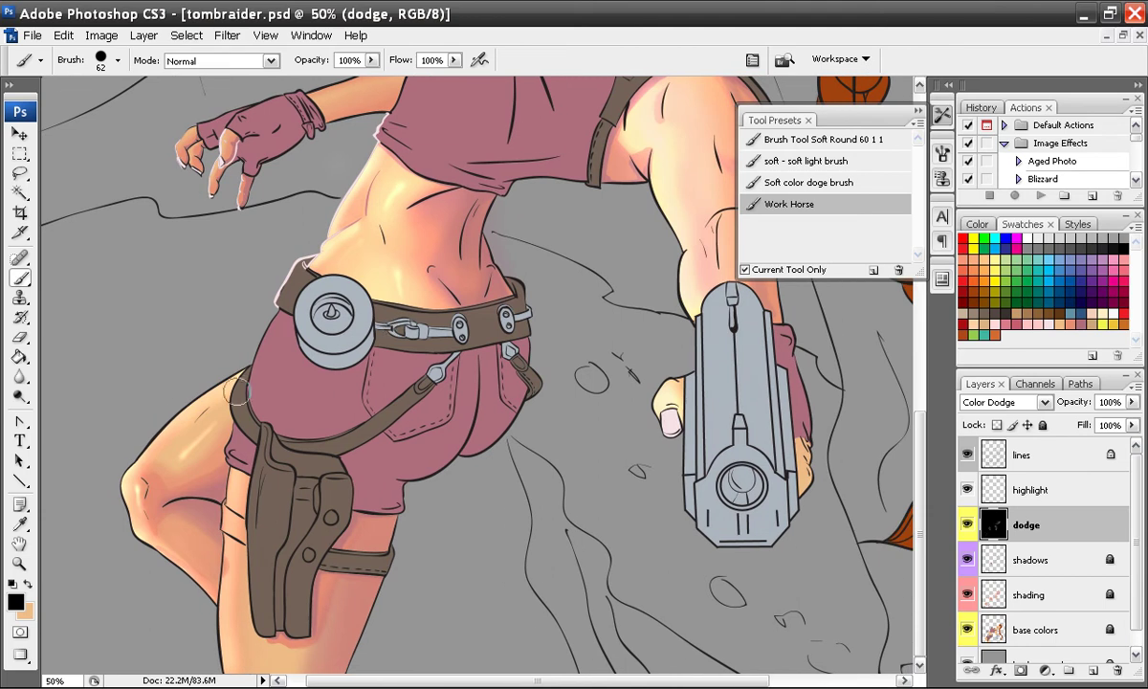
# - Reduce the Work Horse brush diameter to 20 px
pyautogui.rightClick(200, 446)
pyautogui.moveTo(227, 469); pyautogui.dragTo(220, 470)
pyautogui.press('Return')
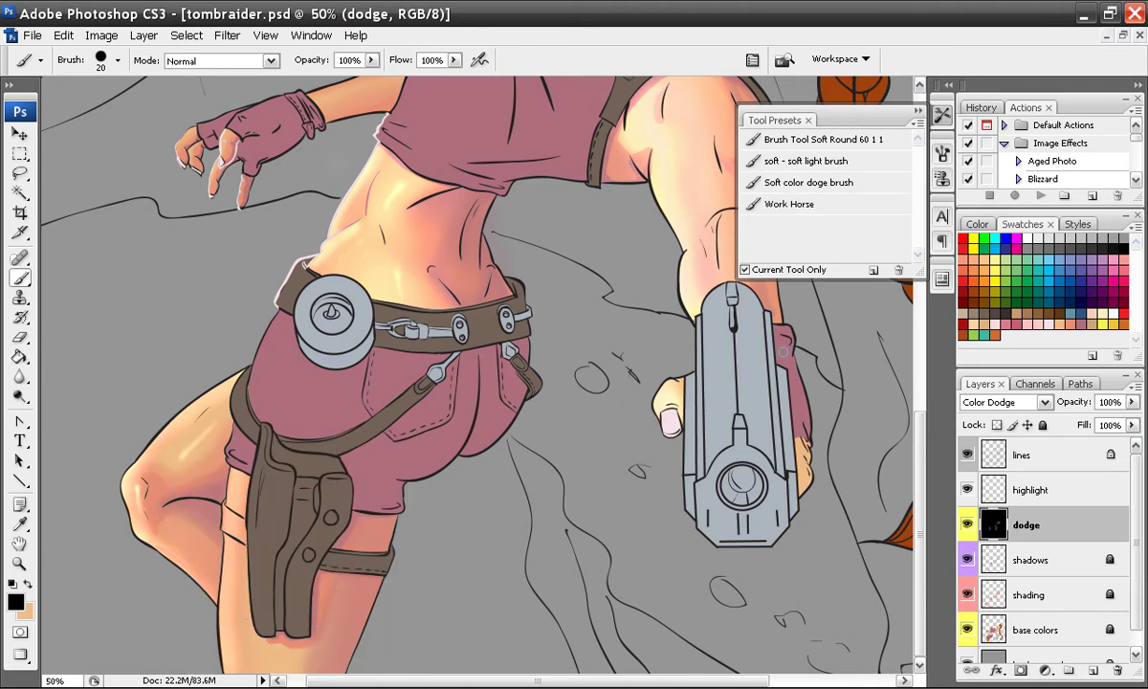
# - Load the Brush Tool Soft Round 60 1 1 preset and set the foreground color to white
pyautogui.hotkey('ctrl', '+')
pyautogui.hotkey('ctrl', '+')
pyautogui.moveTo(347, 479); pyautogui.dragTo(494, 184)
pyautogui.moveTo(203, 350); pyautogui.dragTo(405, 347)
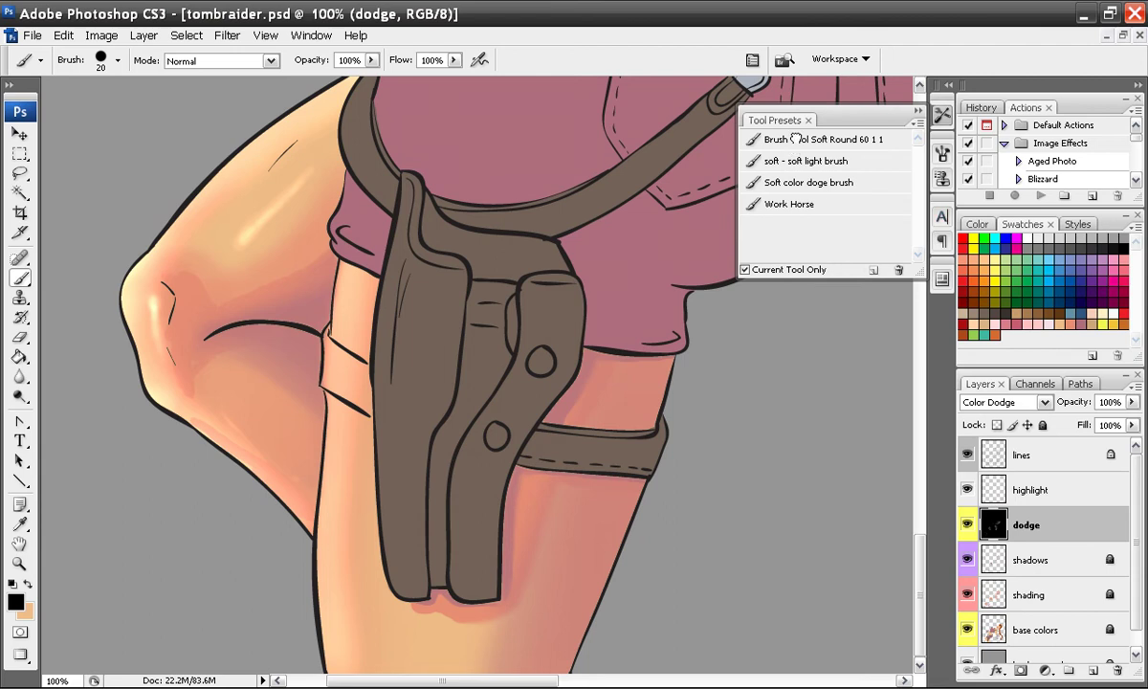
pyautogui.click(744, 136)
pyautogui.click(1031, 237)
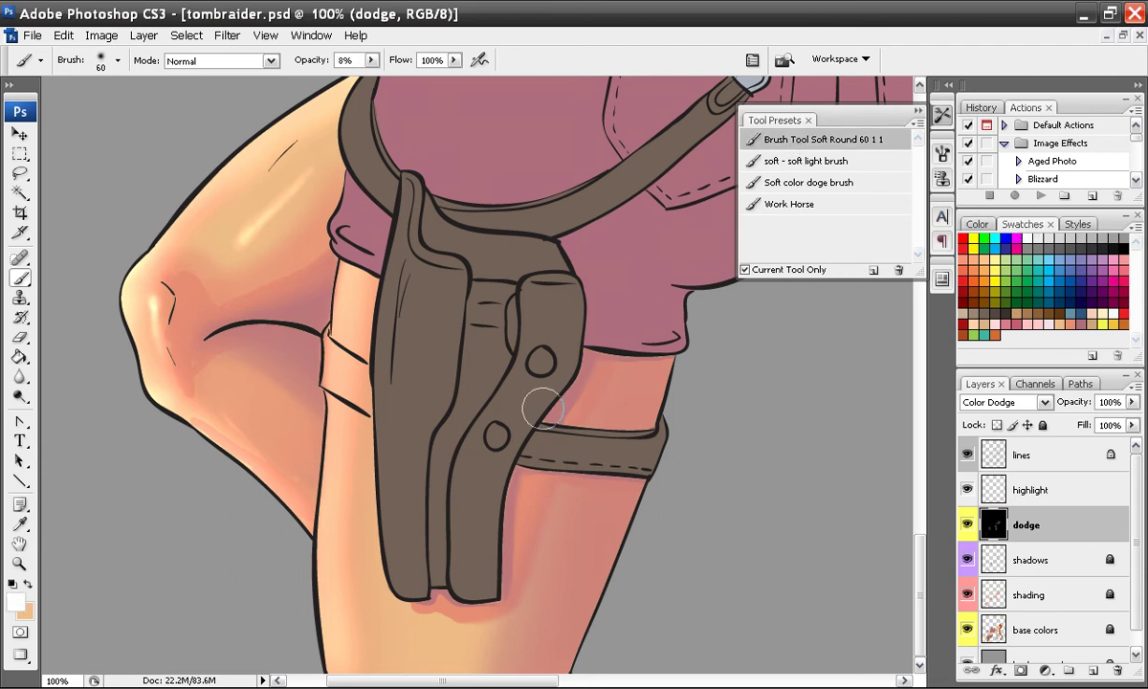
pyautogui.click(943, 155)
pyautogui.click(606, 220)
pyautogui.click(606, 220)
pyautogui.click(865, 145)
pyautogui.moveTo(435, 552); pyautogui.dragTo(420, 552)
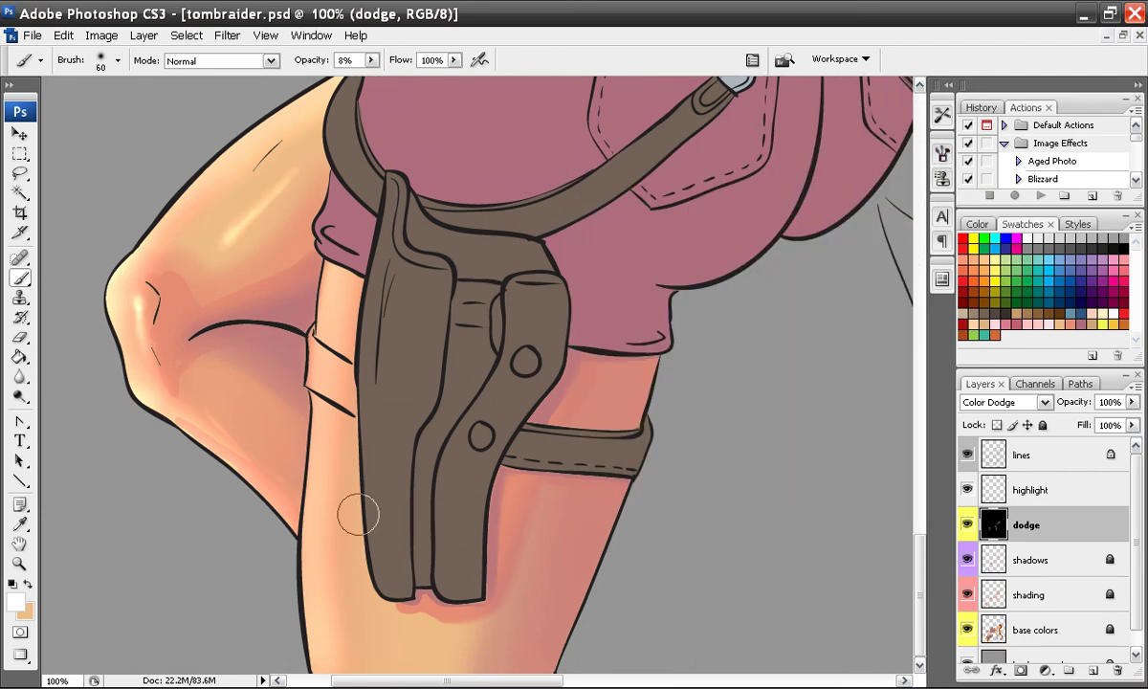
# - Paint a soft dodge highlight down the straight leg's thigh, alongside the holster below the thigh strap
pyautogui.moveTo(334, 476)
pyautogui.mouseDown()
pyautogui.moveTo(341, 603)
pyautogui.moveTo(331, 487)
pyautogui.moveTo(340, 592)
pyautogui.moveTo(363, 662)
pyautogui.moveTo(335, 493)
pyautogui.moveTo(340, 629)
pyautogui.moveTo(367, 658)
pyautogui.moveTo(337, 571)
pyautogui.moveTo(342, 612)
pyautogui.mouseUp()
pyautogui.hotkey('ctrl', '-')
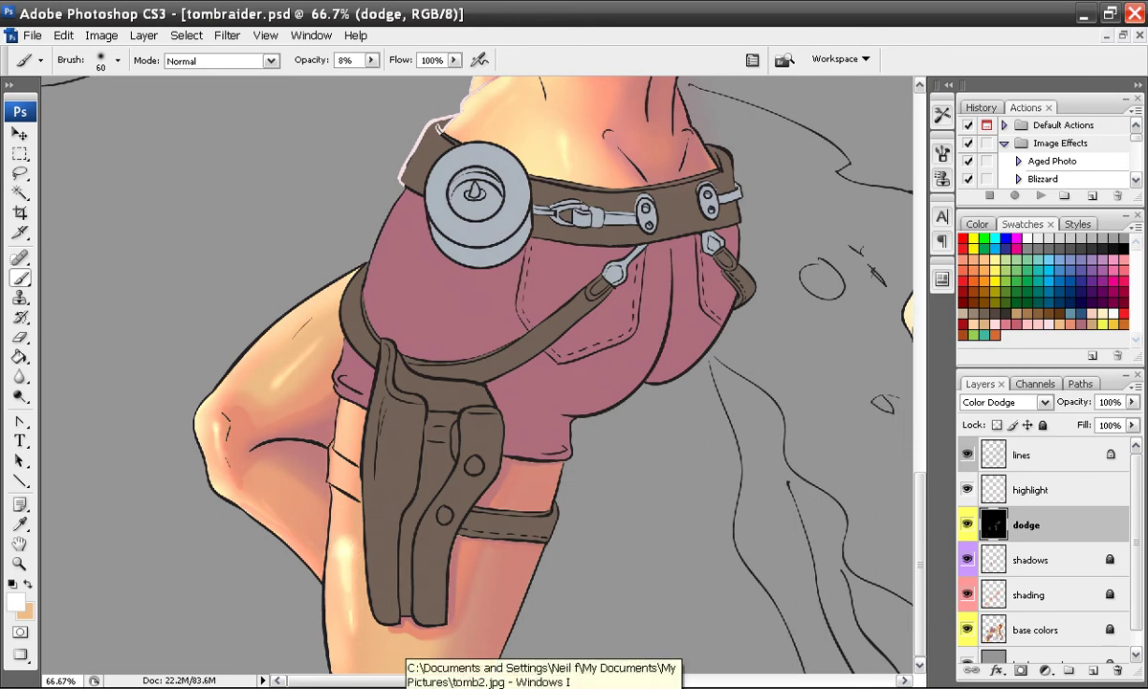
pyautogui.hotkey('ctrl', '-')
pyautogui.hotkey('ctrl', '+')
pyautogui.hotkey('ctrl', '+')
pyautogui.moveTo(301, 627); pyautogui.dragTo(430, 346)
pyautogui.moveTo(278, 371); pyautogui.dragTo(477, 362)
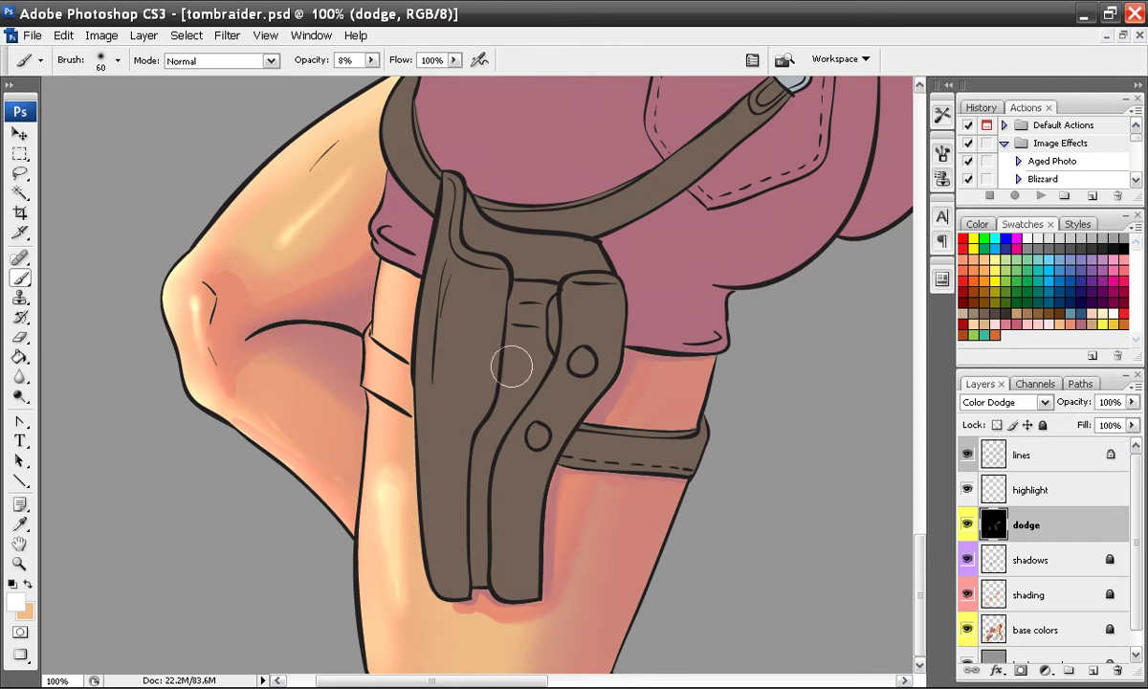
pyautogui.moveTo(392, 488)
pyautogui.mouseDown()
pyautogui.moveTo(382, 461)
pyautogui.moveTo(396, 576)
pyautogui.mouseUp()
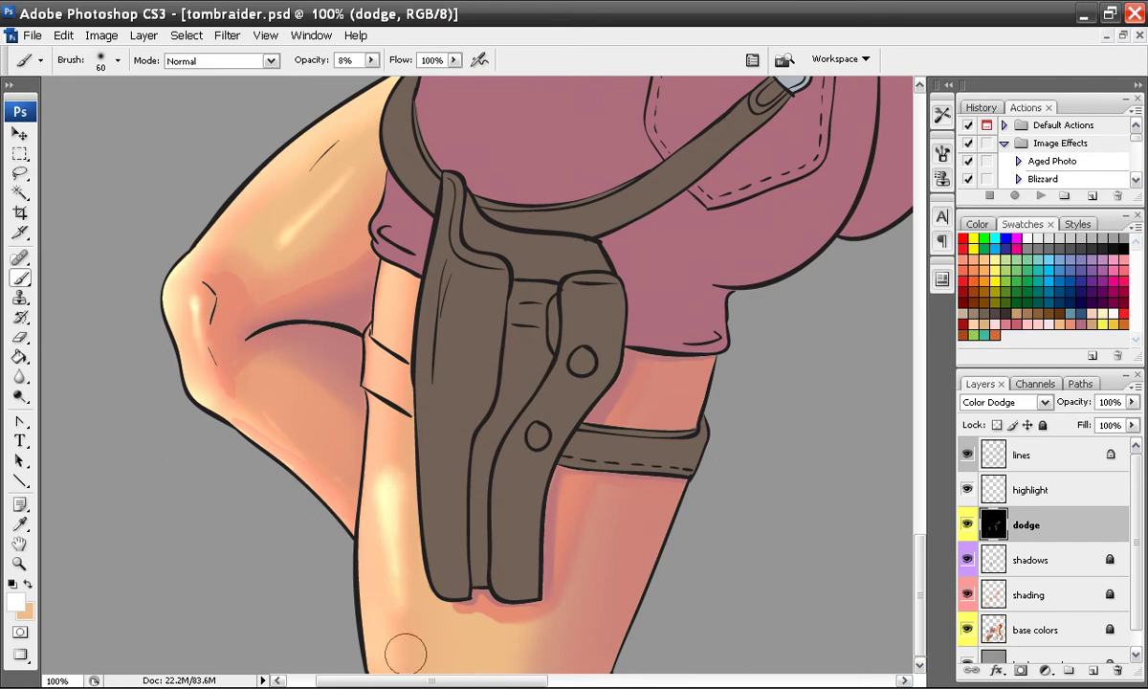
pyautogui.hotkey('ctrl', '-')
pyautogui.hotkey('ctrl', '-')
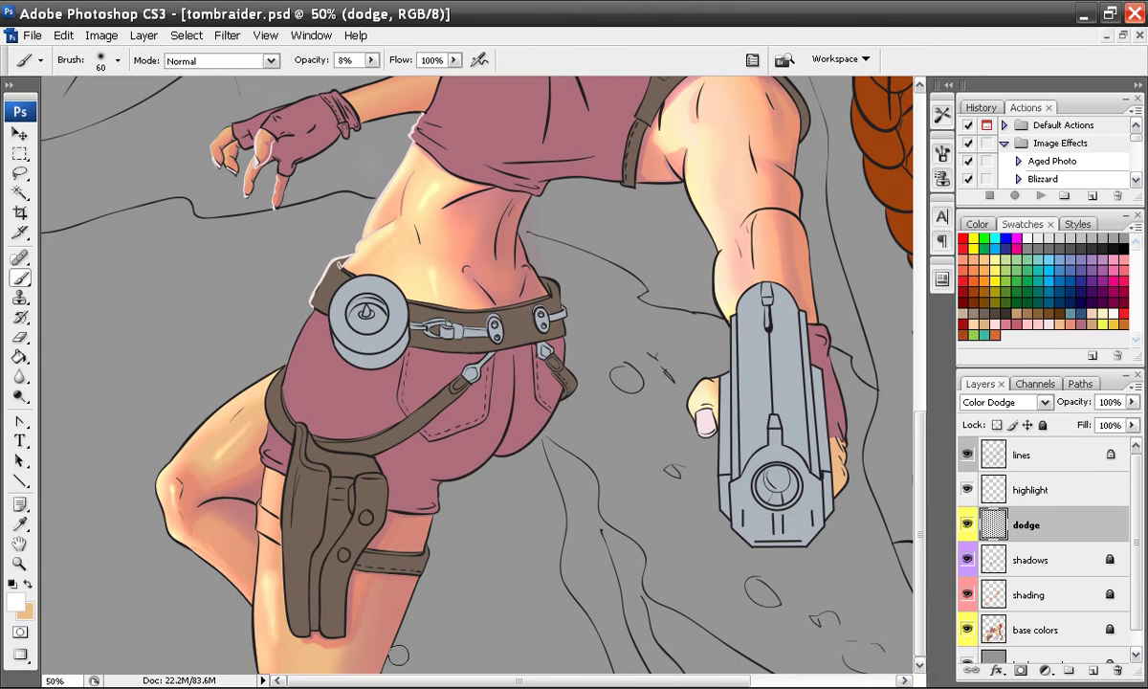
# - Set the brush diameter to 17 px and paint thin dodge highlights along the straight leg's outer edge and beside the strap
pyautogui.hotkey('ctrl', '+')
pyautogui.hotkey('ctrl', '+')
pyautogui.moveTo(275, 585); pyautogui.dragTo(411, 344)
pyautogui.rightClick(418, 402)
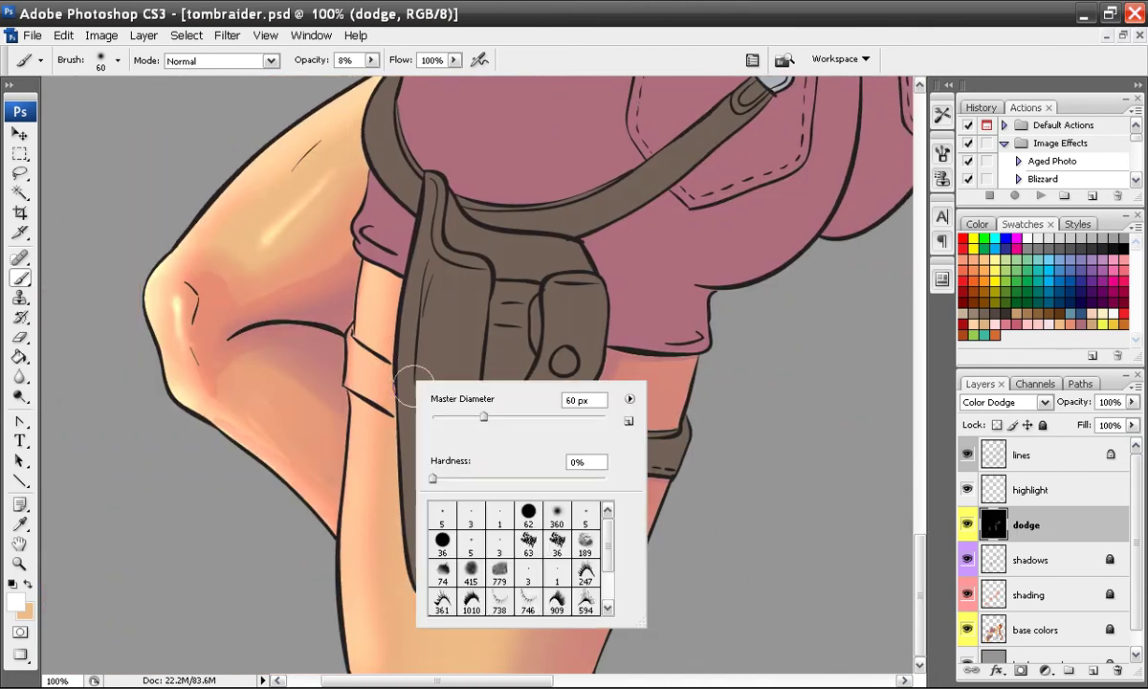
pyautogui.moveTo(483, 417); pyautogui.dragTo(446, 417)
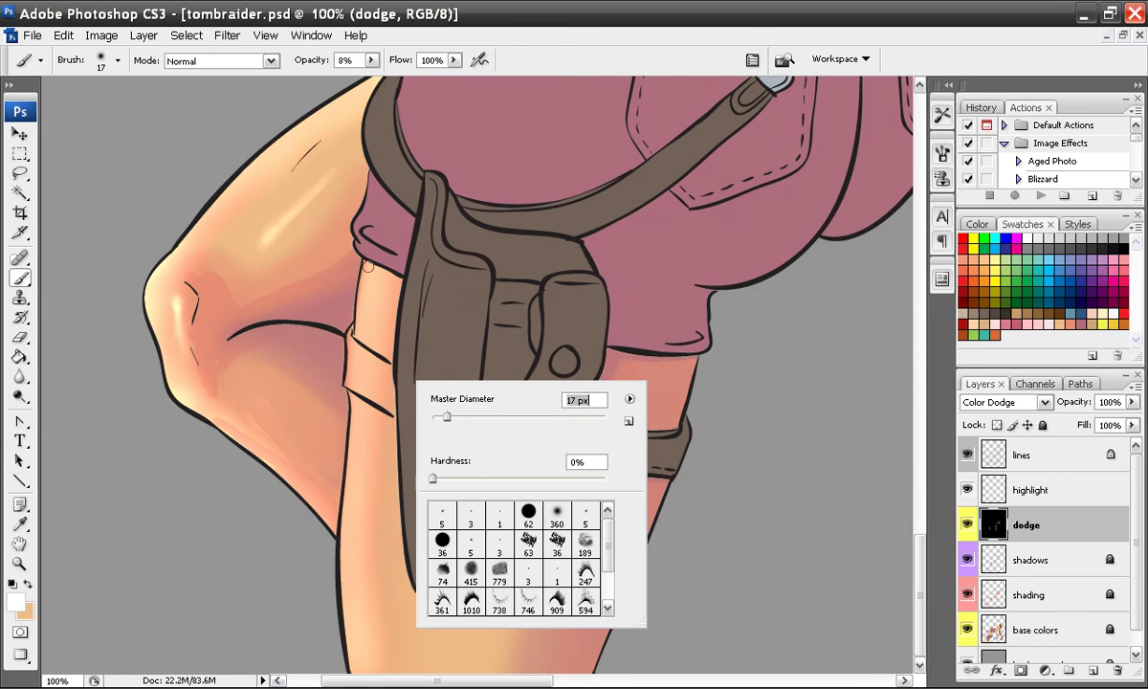
pyautogui.press('Return')
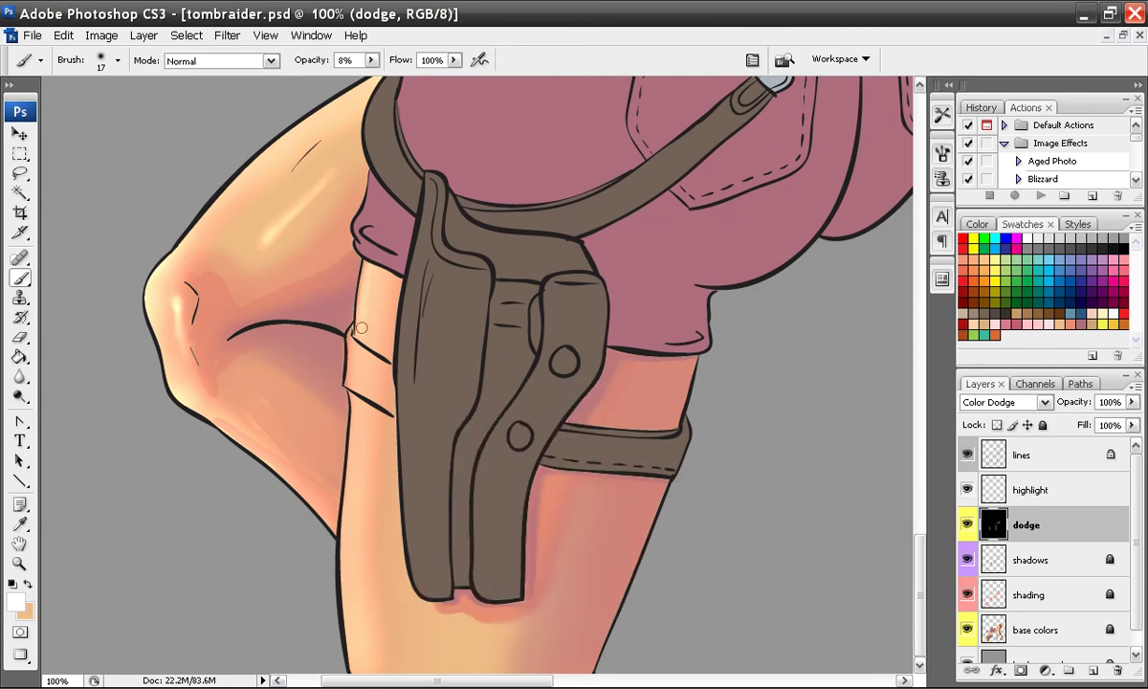
pyautogui.moveTo(365, 301); pyautogui.dragTo(356, 345)
pyautogui.moveTo(348, 545); pyautogui.dragTo(354, 669)
pyautogui.moveTo(319, 646); pyautogui.dragTo(343, 570)
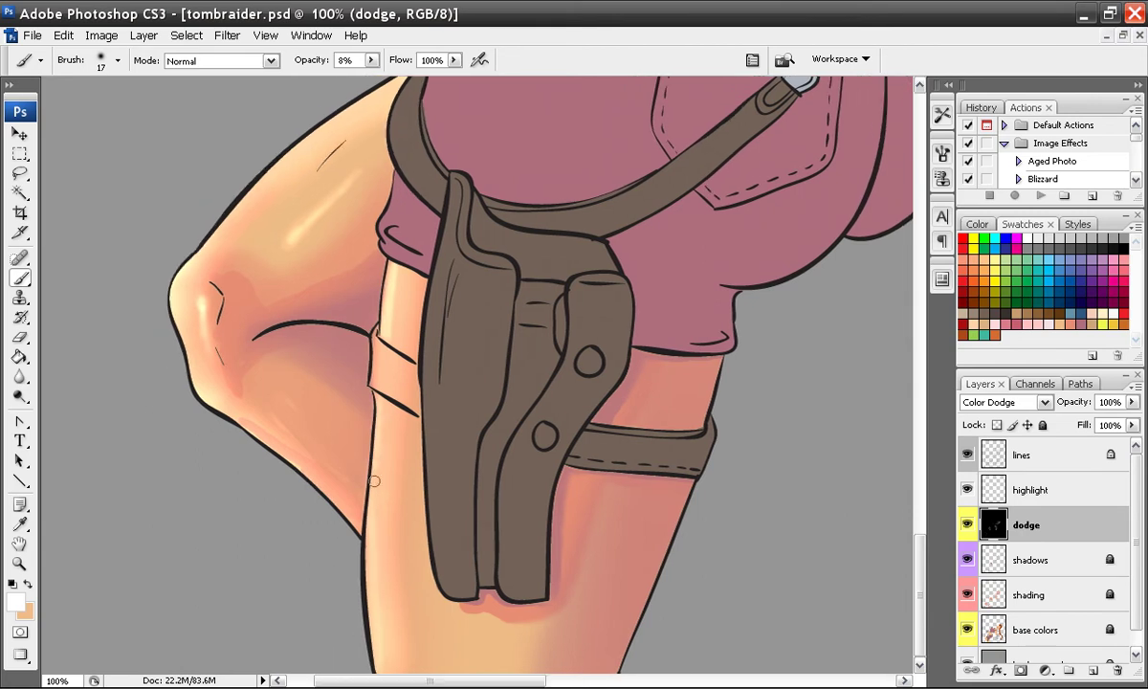
pyautogui.moveTo(373, 491); pyautogui.dragTo(379, 663)
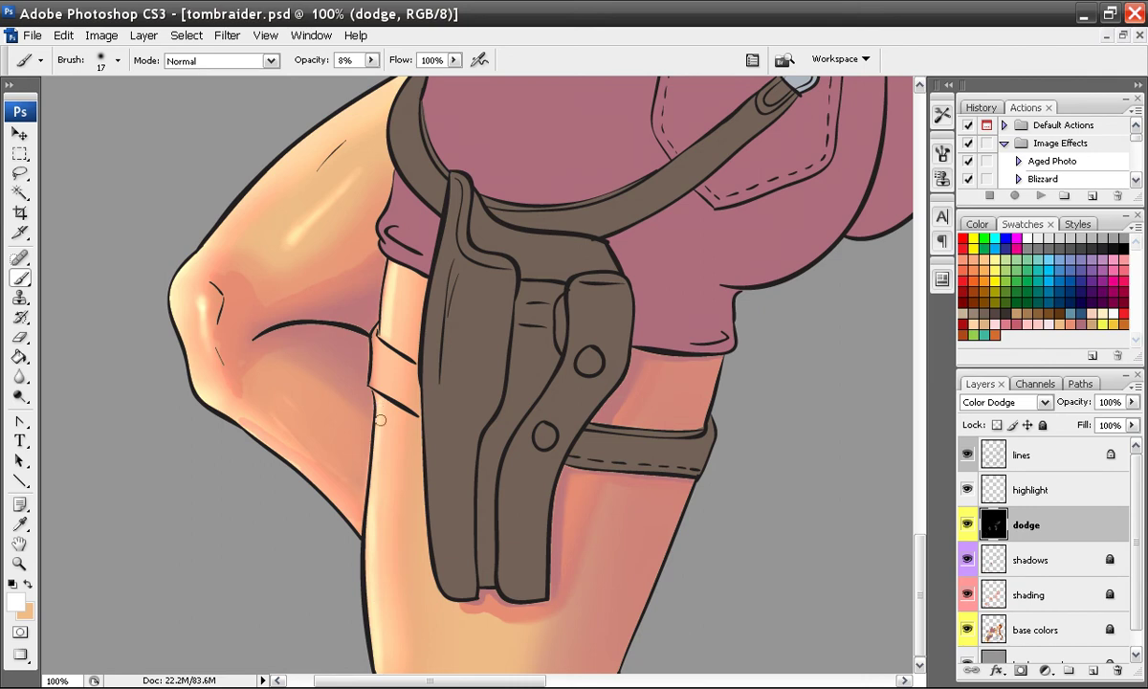
pyautogui.hotkey('ctrl', '-')
pyautogui.hotkey('ctrl', '-')
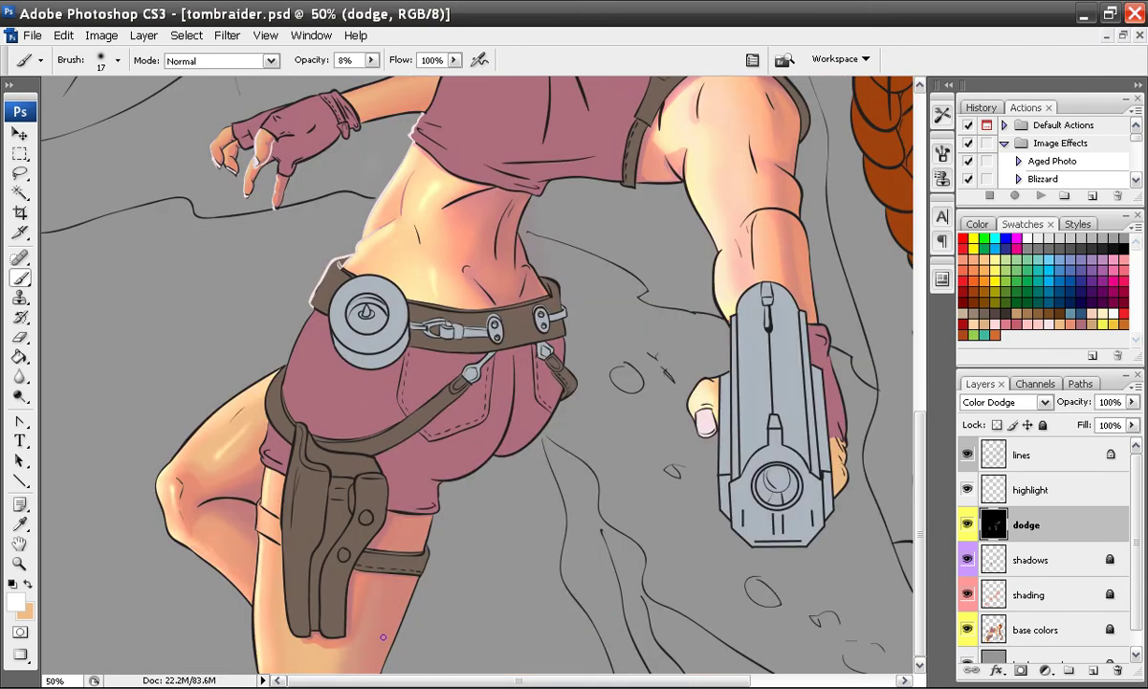
# - Save tombraider.psd with the finished leg highlights
pyautogui.hotkey('ctrl', '-')
pyautogui.hotkey('ctrl', '+')
pyautogui.hotkey('ctrl', '+')
pyautogui.moveTo(294, 516)
pyautogui.mouseDown()
pyautogui.moveTo(621, 425)
pyautogui.moveTo(621, 368)
pyautogui.mouseUp()
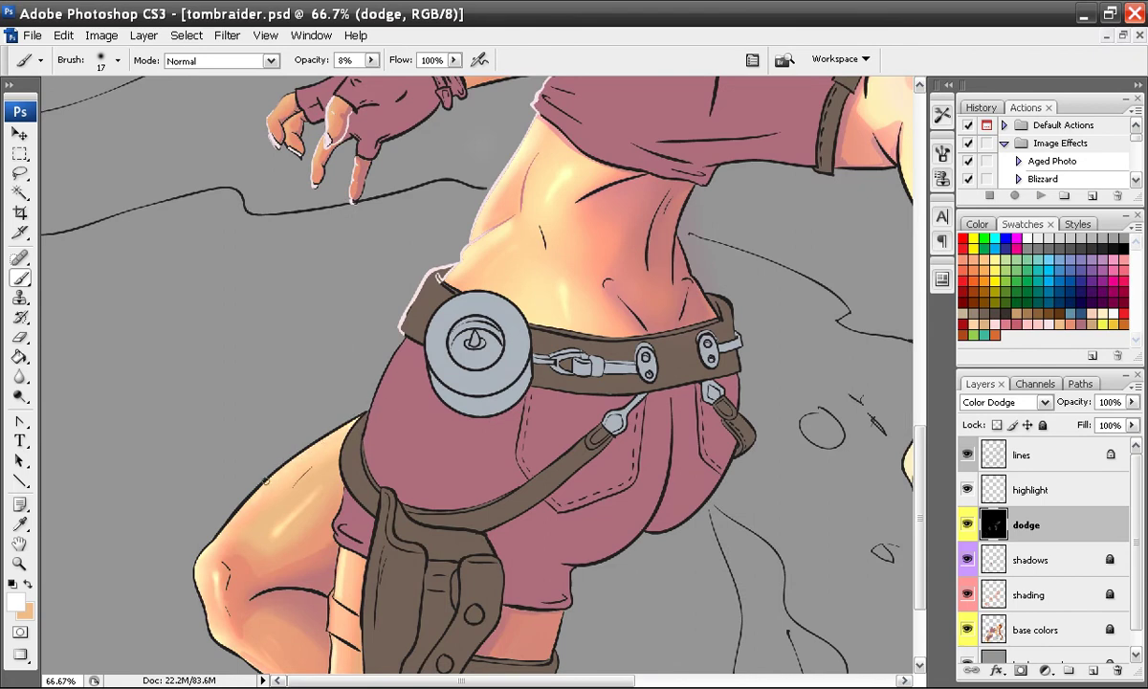
pyautogui.hotkey('ctrl', '-')
pyautogui.hotkey('ctrl', '-')
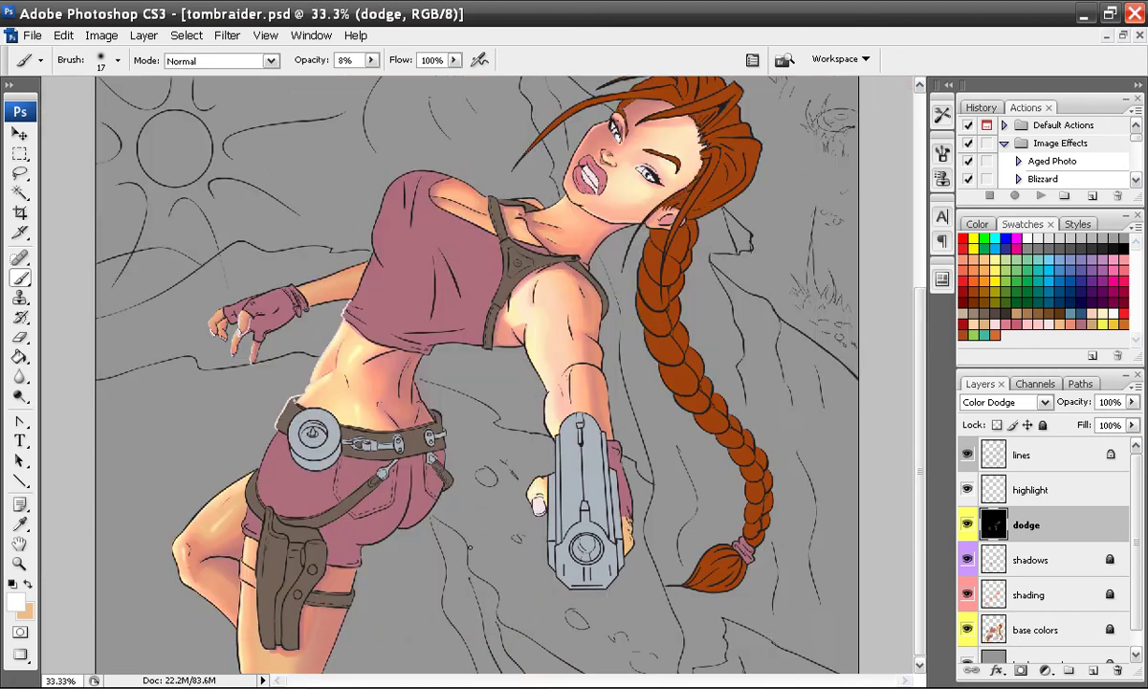
pyautogui.hotkey('ctrl', '-')
pyautogui.click(31, 35)
pyautogui.click(48, 250)
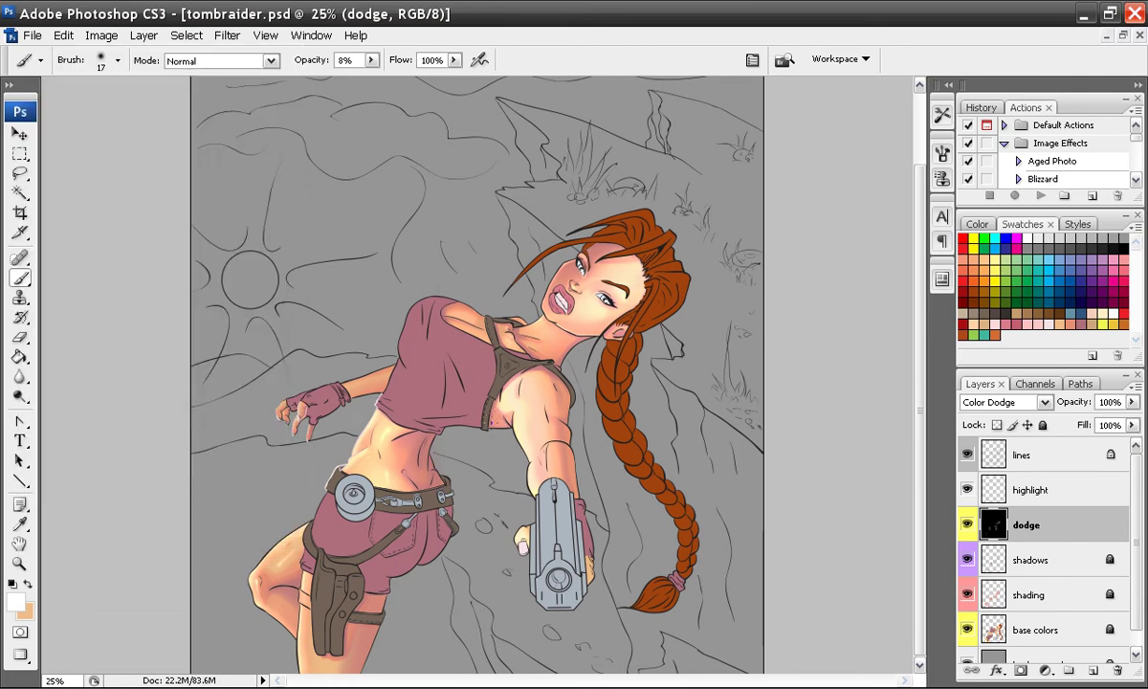
# - Paint a soft dodge highlight on the bare upper chest, between the top's neckline and the harness strap
pyautogui.hotkey('ctrl', '+')
pyautogui.hotkey('ctrl', '+')
pyautogui.hotkey('ctrl', '+')
pyautogui.hotkey('ctrl', '+')
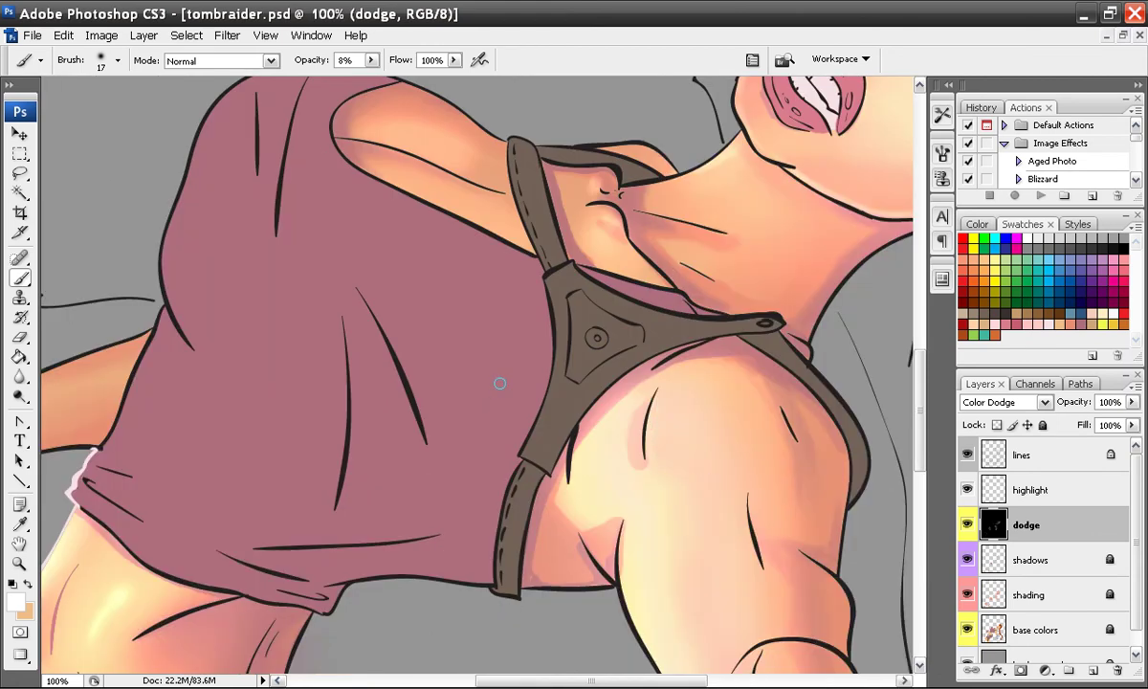
pyautogui.moveTo(571, 271)
pyautogui.mouseDown()
pyautogui.moveTo(397, 512)
pyautogui.moveTo(594, 312)
pyautogui.mouseUp()
pyautogui.hotkey('ctrl', '+')
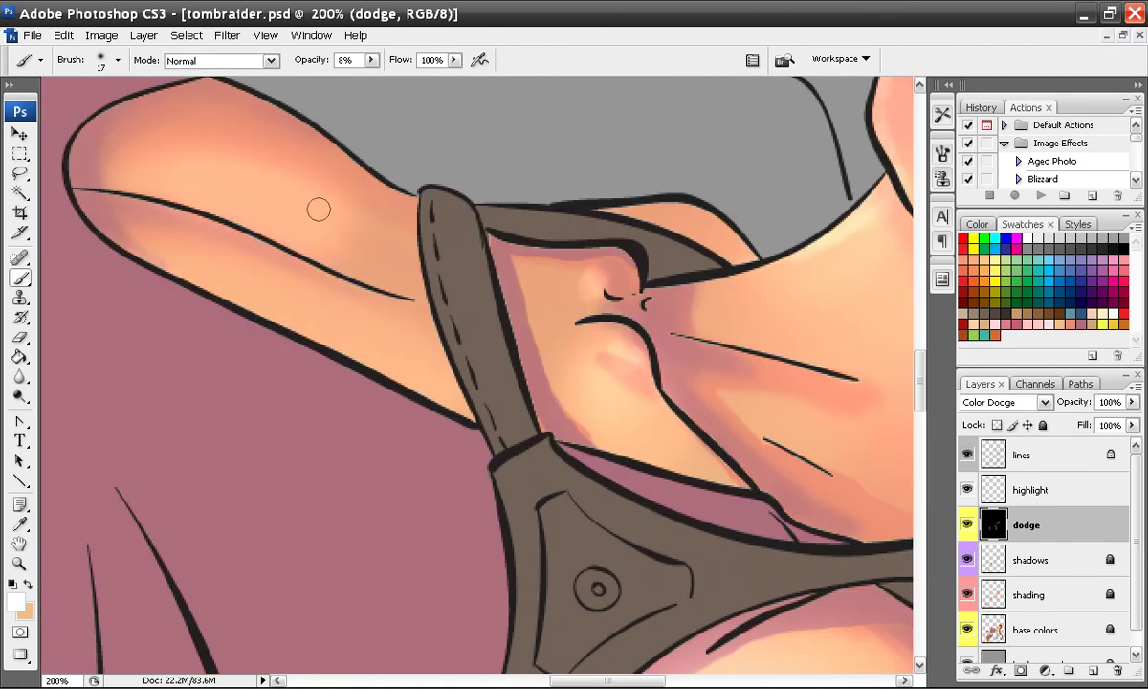
pyautogui.moveTo(228, 153)
pyautogui.mouseDown()
pyautogui.moveTo(191, 144)
pyautogui.moveTo(305, 203)
pyautogui.moveTo(208, 145)
pyautogui.moveTo(211, 171)
pyautogui.moveTo(370, 240)
pyautogui.moveTo(245, 193)
pyautogui.moveTo(225, 152)
pyautogui.moveTo(234, 166)
pyautogui.moveTo(200, 155)
pyautogui.moveTo(366, 236)
pyautogui.moveTo(248, 189)
pyautogui.moveTo(208, 155)
pyautogui.moveTo(294, 200)
pyautogui.mouseUp()
pyautogui.hotkey('ctrl', '-')
pyautogui.hotkey('ctrl', '-')
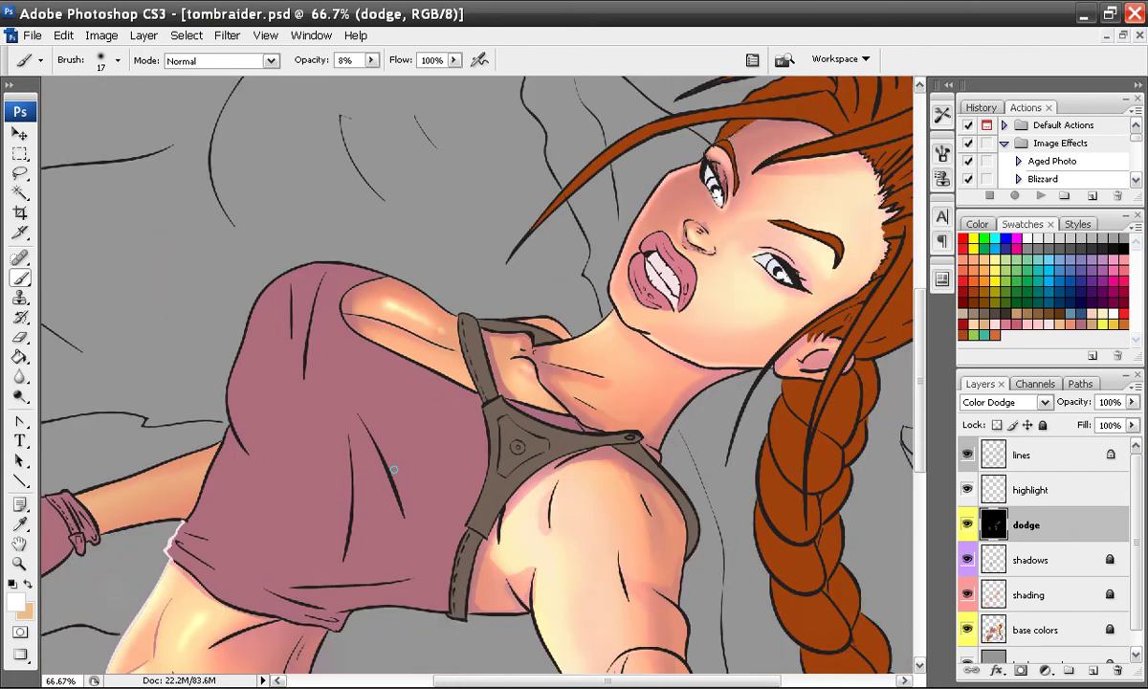
# - Brighten the upper chest highlight, undoing the first stroke and repainting a shorter one at the highlight's outer end
pyautogui.hotkey('ctrl', '+')
pyautogui.hotkey('ctrl', '+')
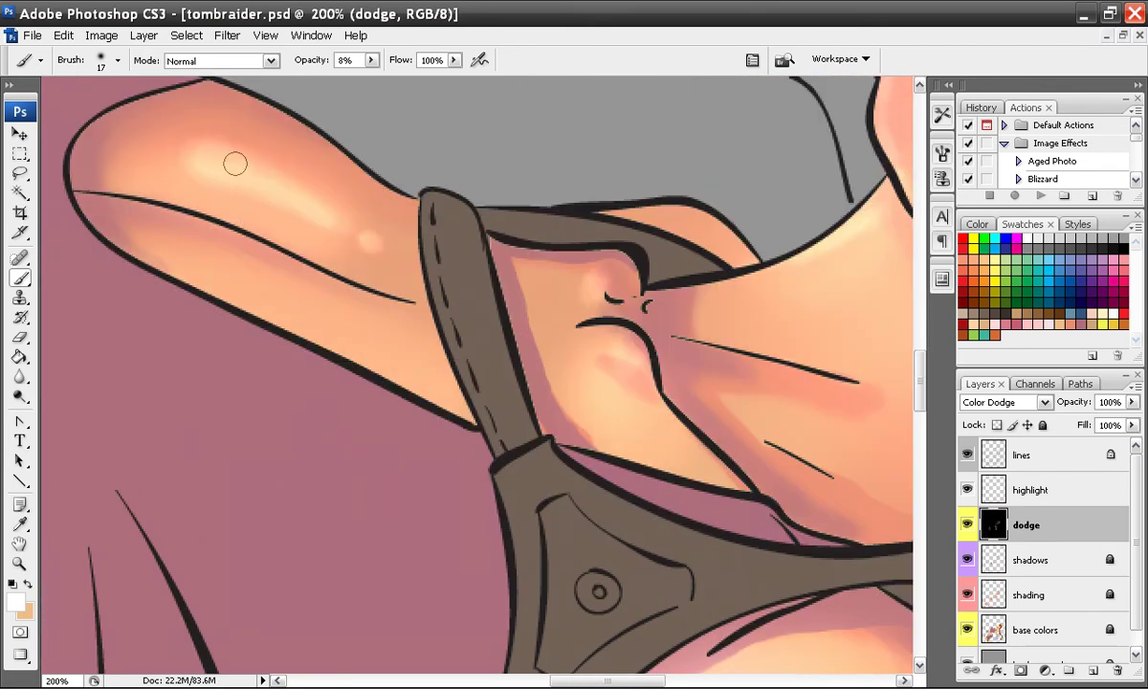
pyautogui.moveTo(233, 161)
pyautogui.mouseDown()
pyautogui.moveTo(313, 211)
pyautogui.moveTo(232, 158)
pyautogui.moveTo(213, 164)
pyautogui.moveTo(244, 170)
pyautogui.moveTo(212, 158)
pyautogui.moveTo(320, 215)
pyautogui.mouseUp()
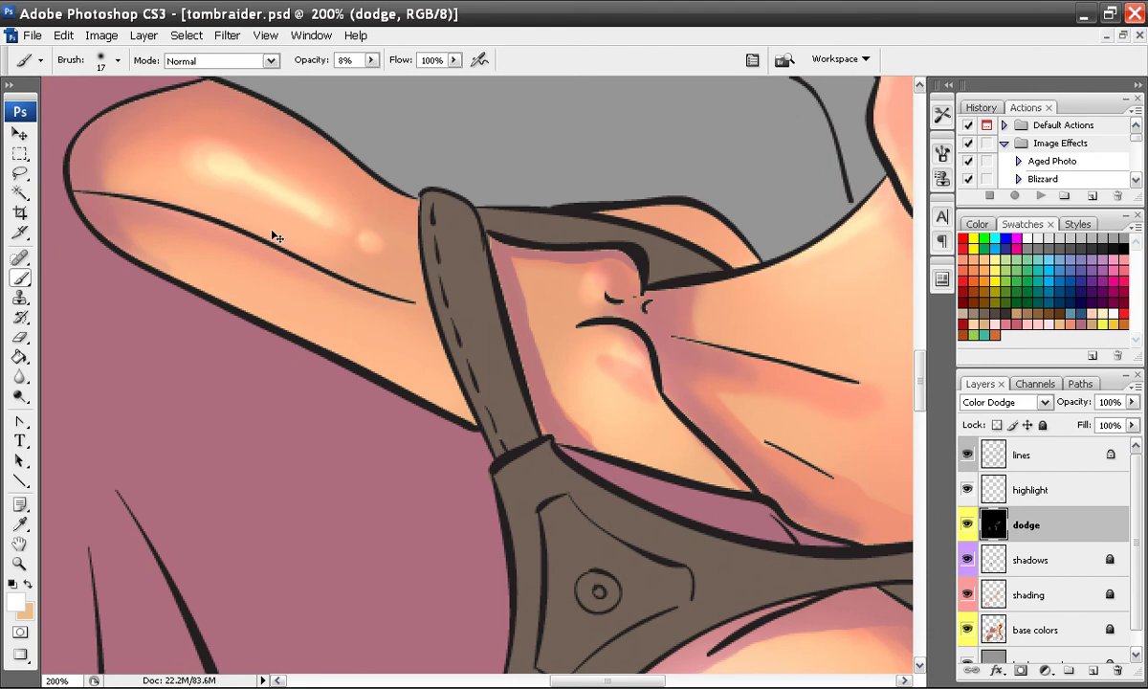
pyautogui.hotkey('ctrl', 'z')
pyautogui.moveTo(234, 162); pyautogui.dragTo(250, 175)
pyautogui.hotkey('ctrl', '-')
pyautogui.hotkey('ctrl', '-')
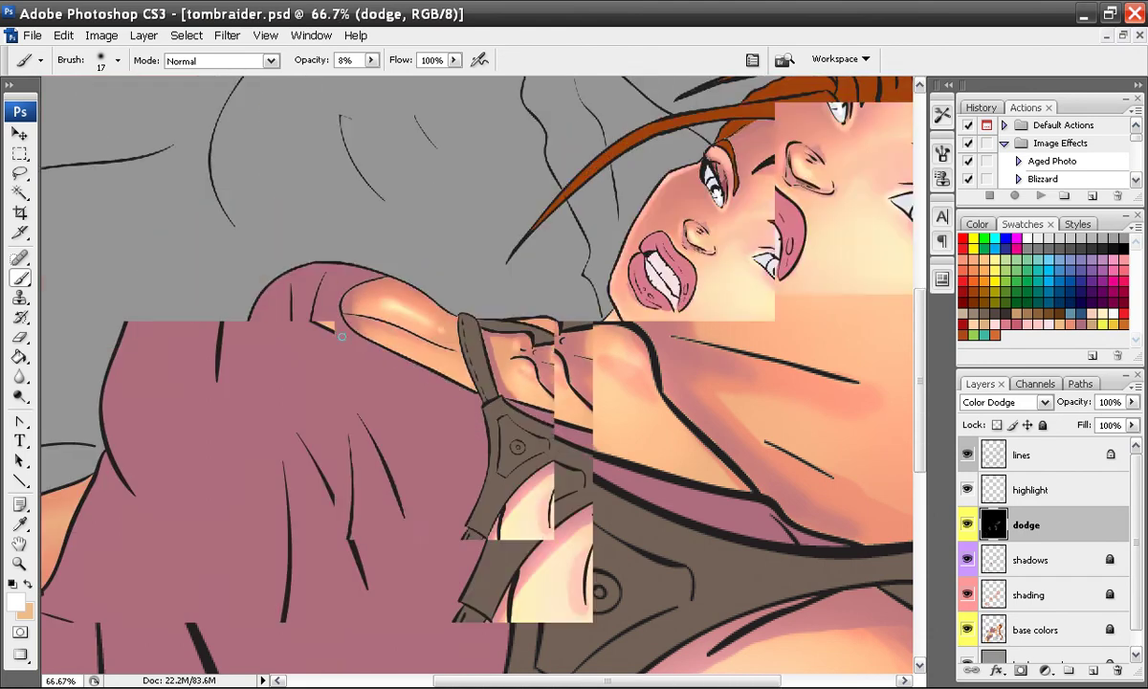
# - Examine the new chest highlight against the face, arm and midriff at several magnifications
pyautogui.moveTo(341, 337); pyautogui.dragTo(219, 319)
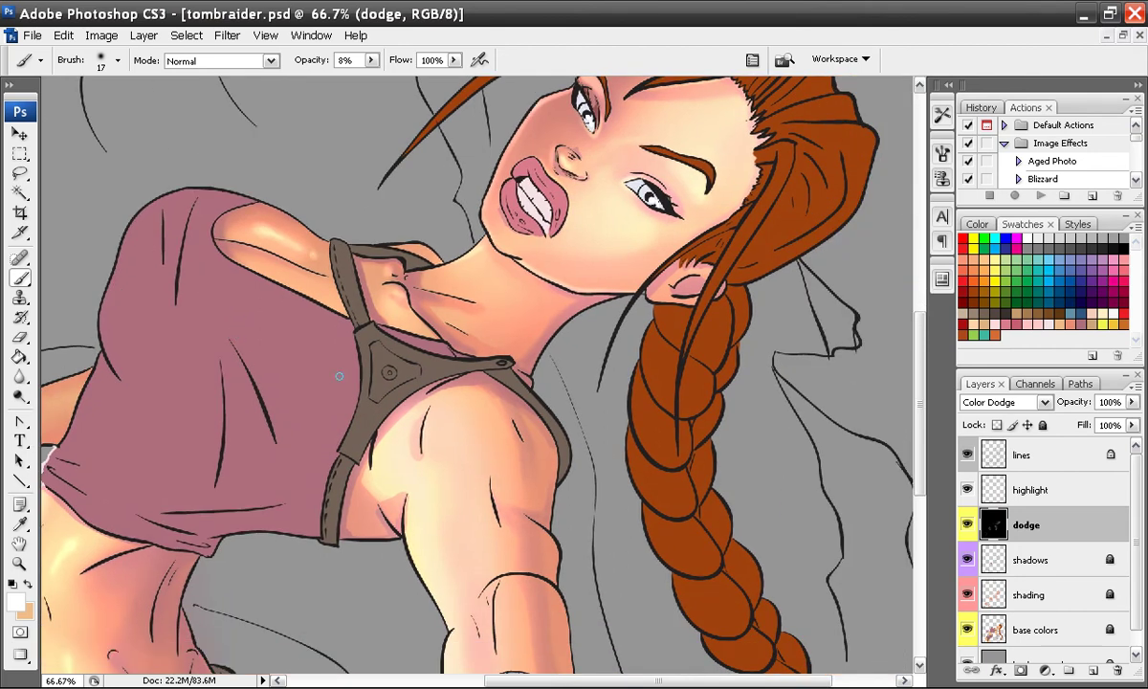
pyautogui.hotkey('ctrl', '-')
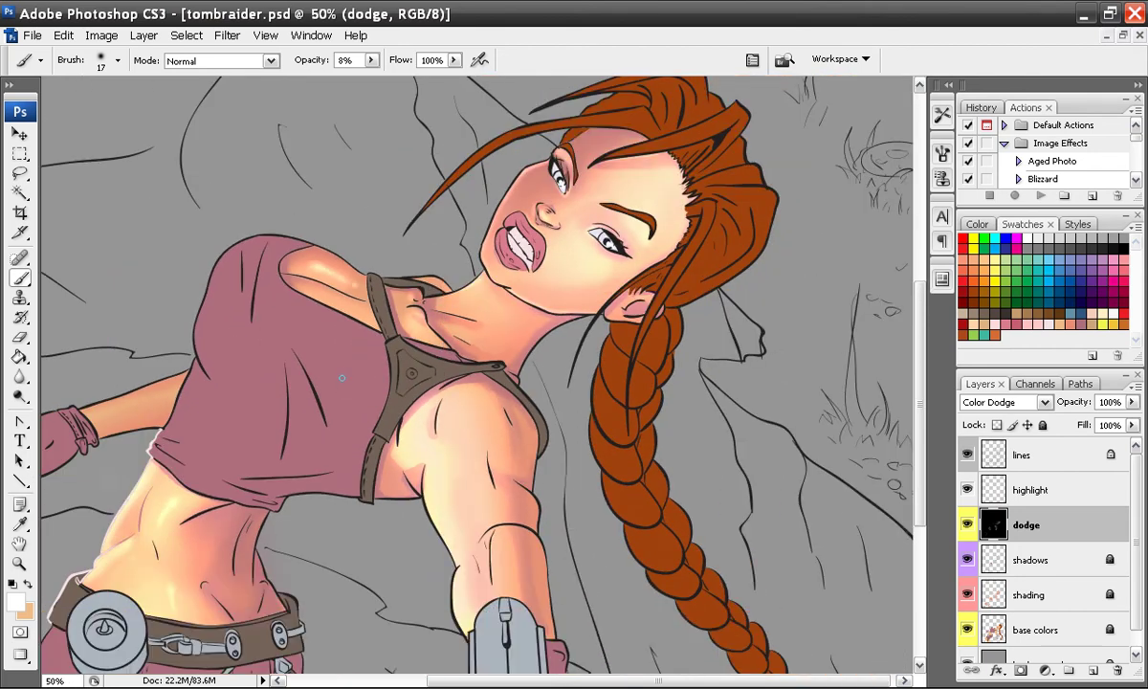
pyautogui.hotkey('ctrl', '+')
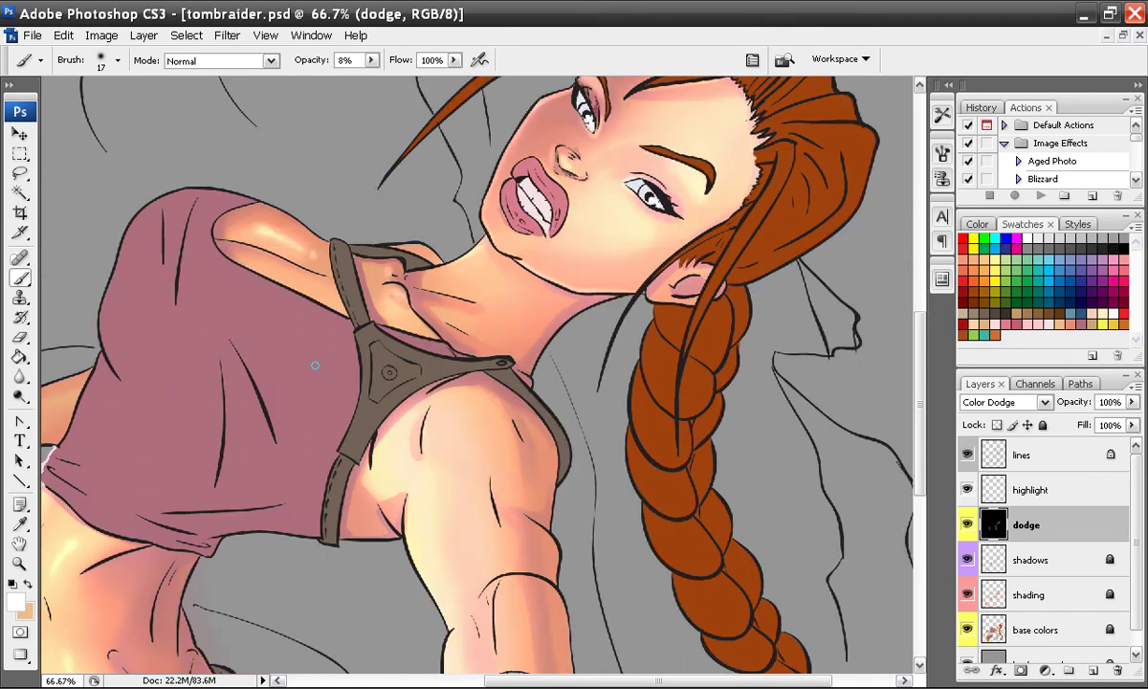
pyautogui.hotkey('ctrl', '-')
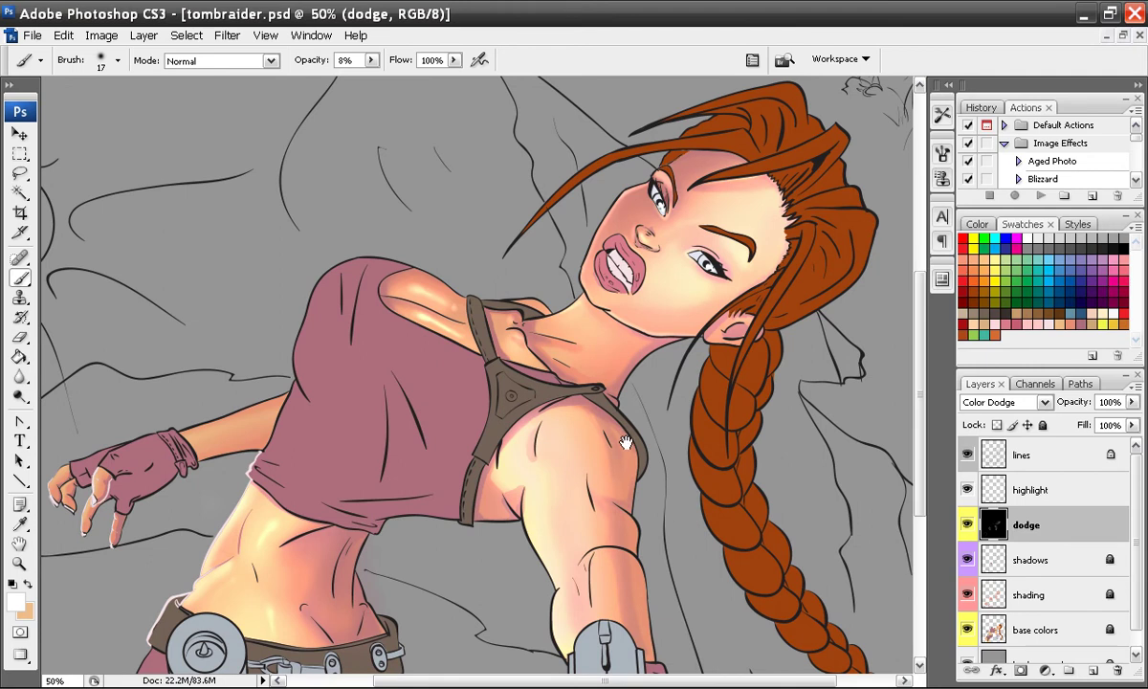
pyautogui.moveTo(621, 436); pyautogui.dragTo(504, 410)
pyautogui.hotkey('ctrl', '-')
pyautogui.hotkey('ctrl', '+')
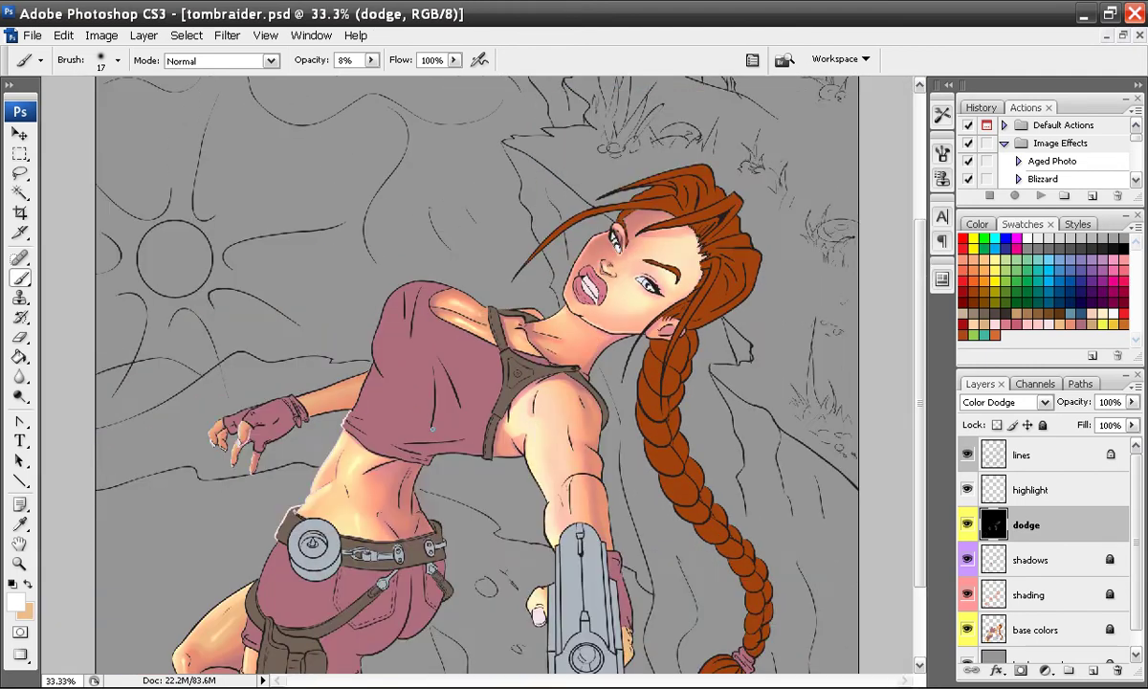
pyautogui.hotkey('ctrl', '+')
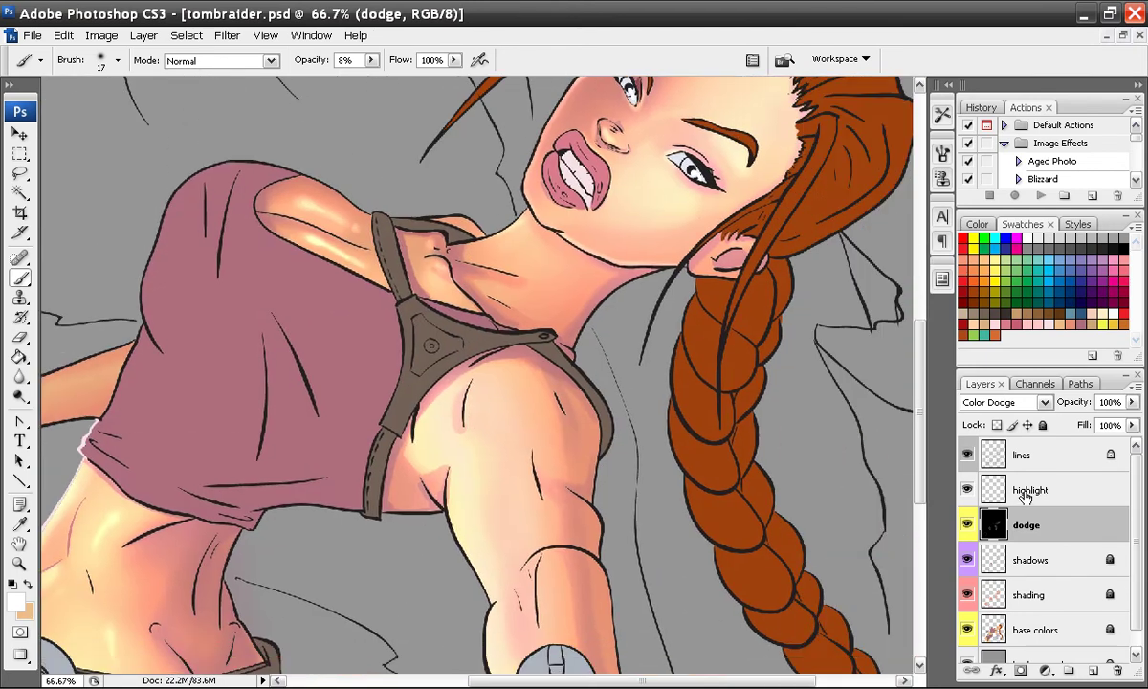
# - On the highlight layer, set up a 36 px hard Work Horse brush with a pale pink foreground color
pyautogui.click(1028, 491)
pyautogui.click(1053, 319)
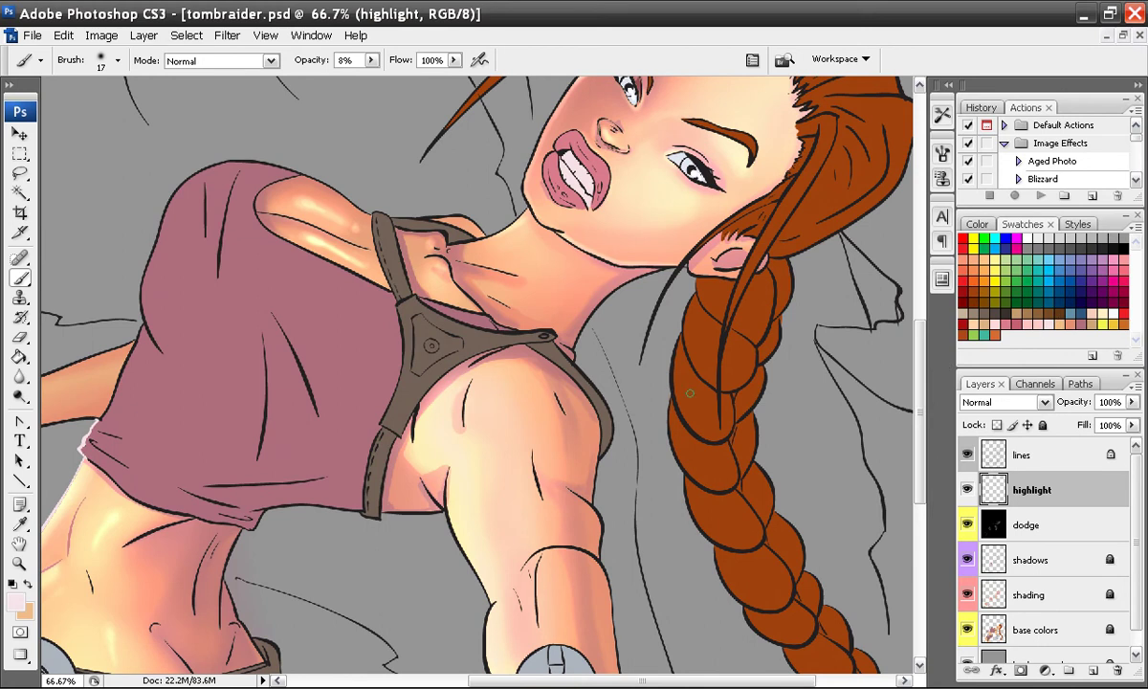
pyautogui.rightClick(367, 132)
pyautogui.click(388, 290)
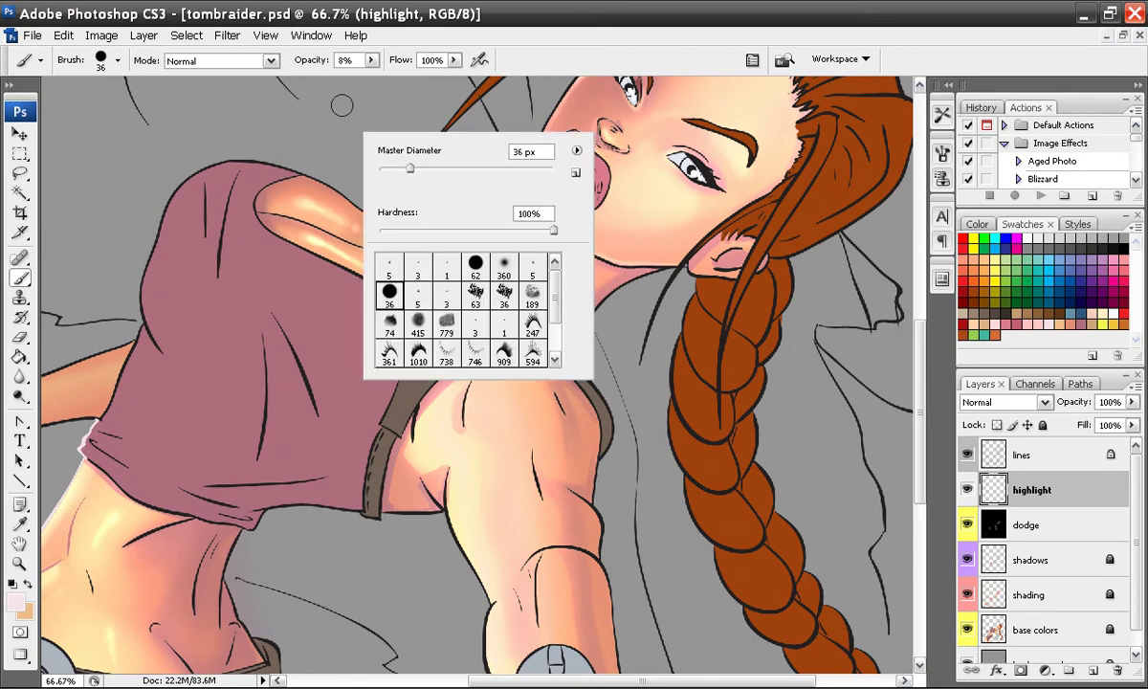
pyautogui.click(942, 114)
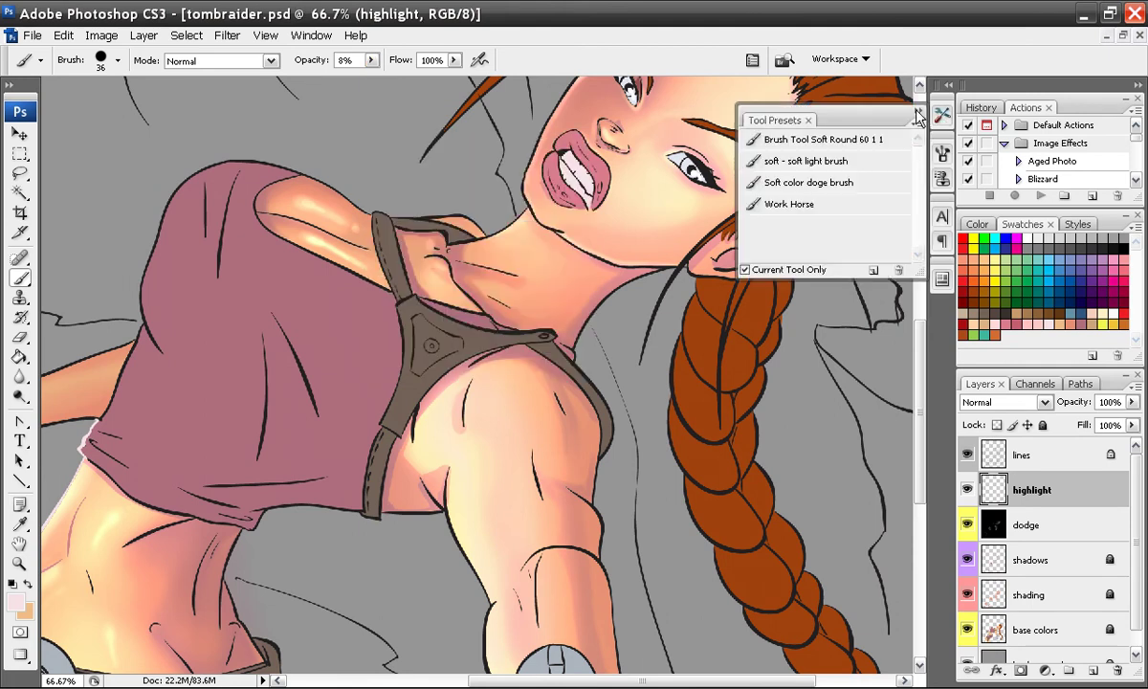
pyautogui.click(781, 209)
pyautogui.moveTo(378, 129)
pyautogui.mouseDown()
pyautogui.moveTo(386, 121)
pyautogui.moveTo(363, 143)
pyautogui.moveTo(349, 123)
pyautogui.moveTo(377, 148)
pyautogui.mouseUp()
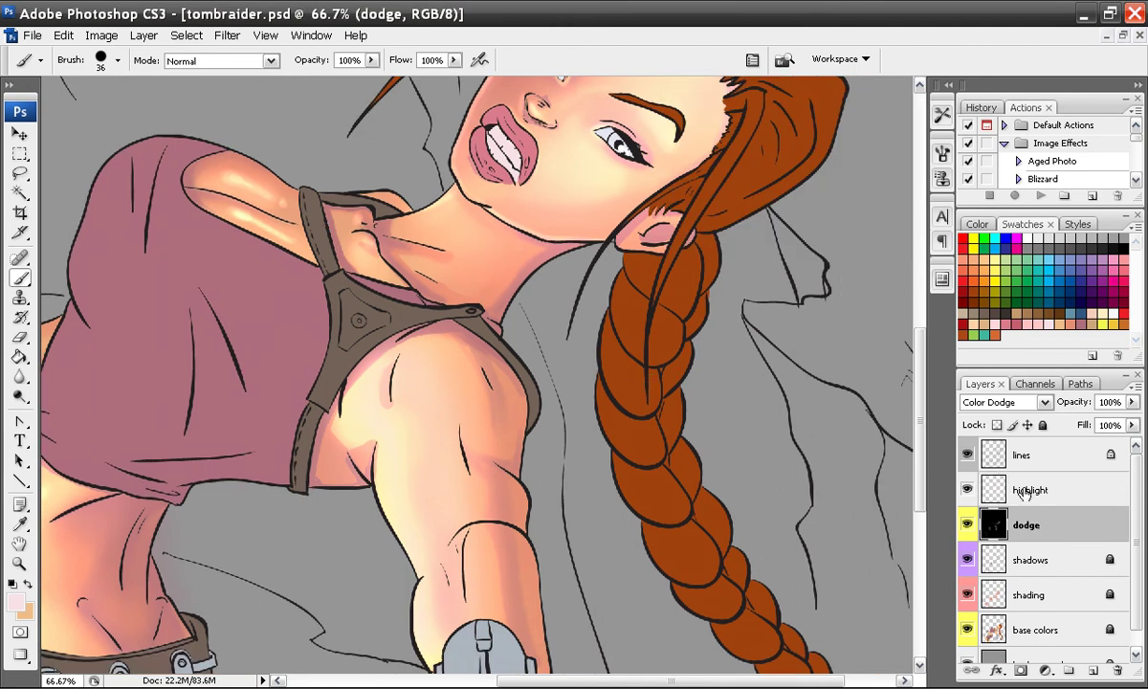
# - Make the highlight layer active and return to the dodge layer
pyautogui.click(1025, 492)
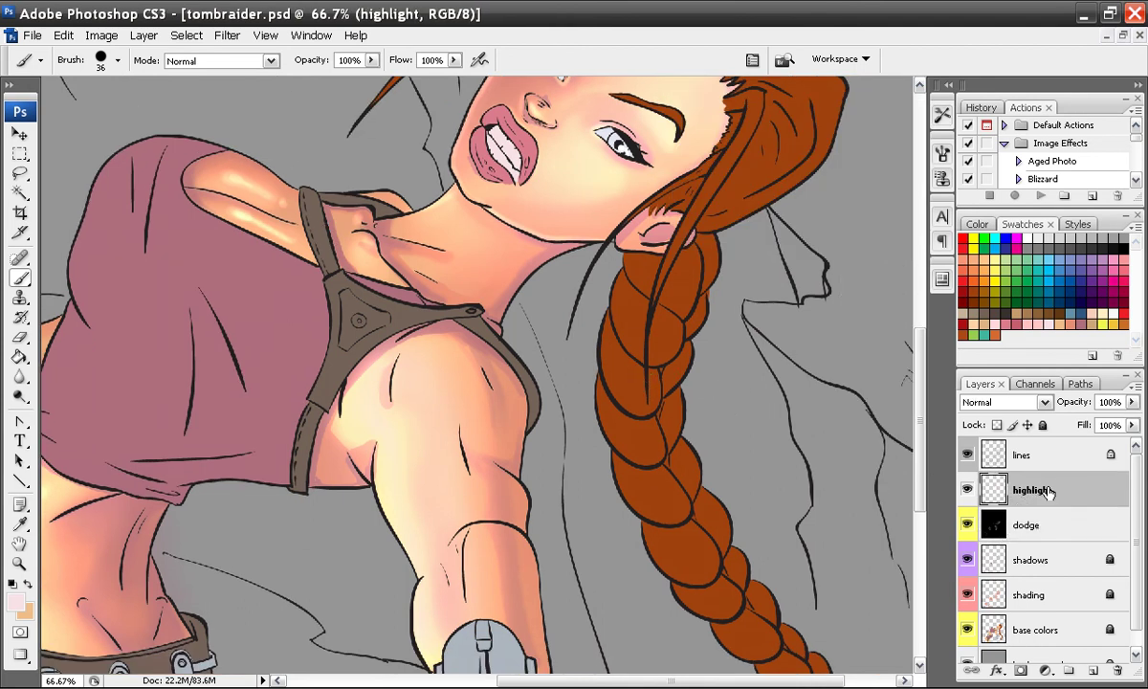
pyautogui.click(985, 517)
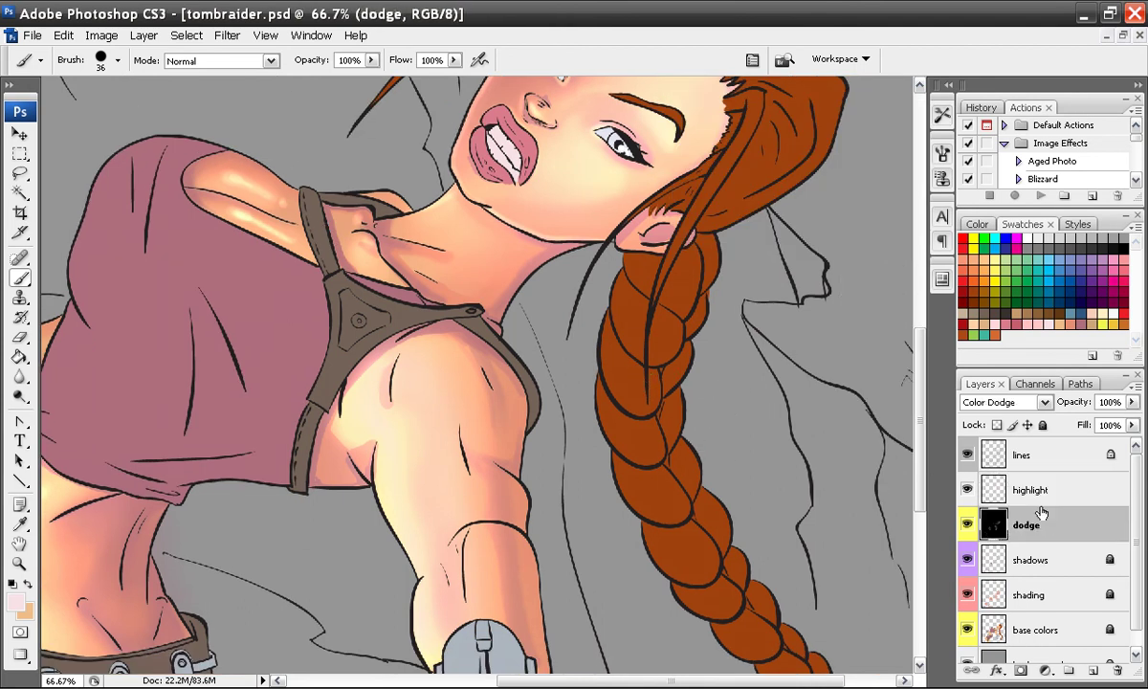
# - Fully lock the dodge layer and set up a 62 px hard brush on the highlight layer
pyautogui.click(1043, 424)
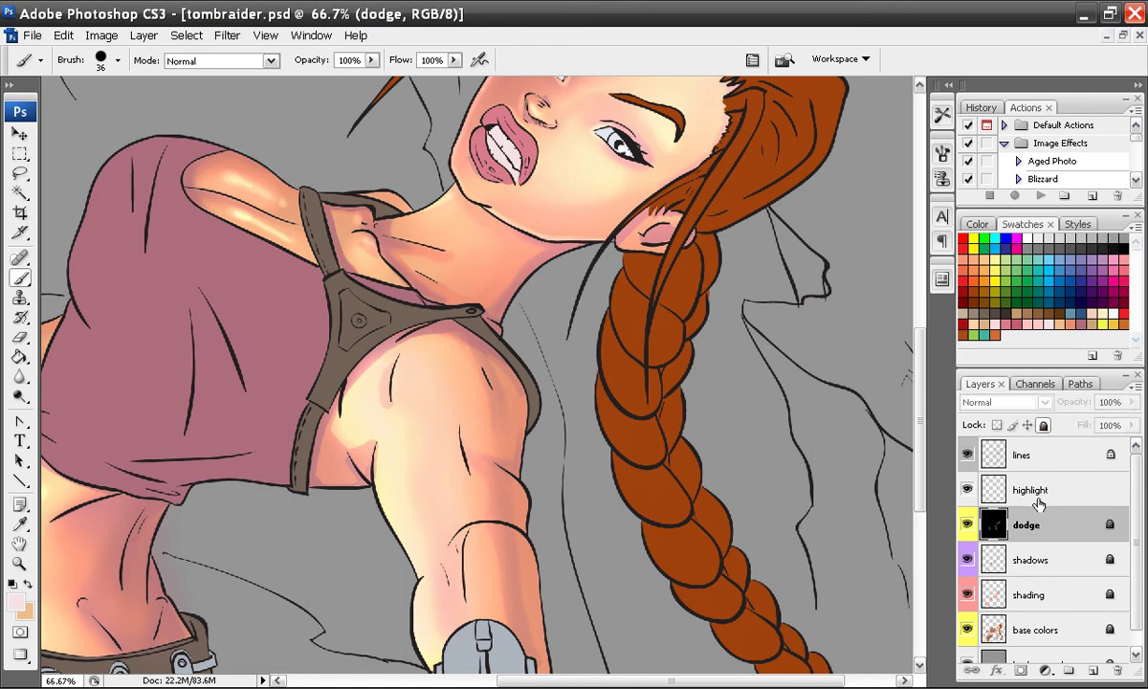
pyautogui.click(1037, 499)
pyautogui.moveTo(608, 504); pyautogui.dragTo(520, 355)
pyautogui.rightClick(536, 362)
pyautogui.click(672, 520)
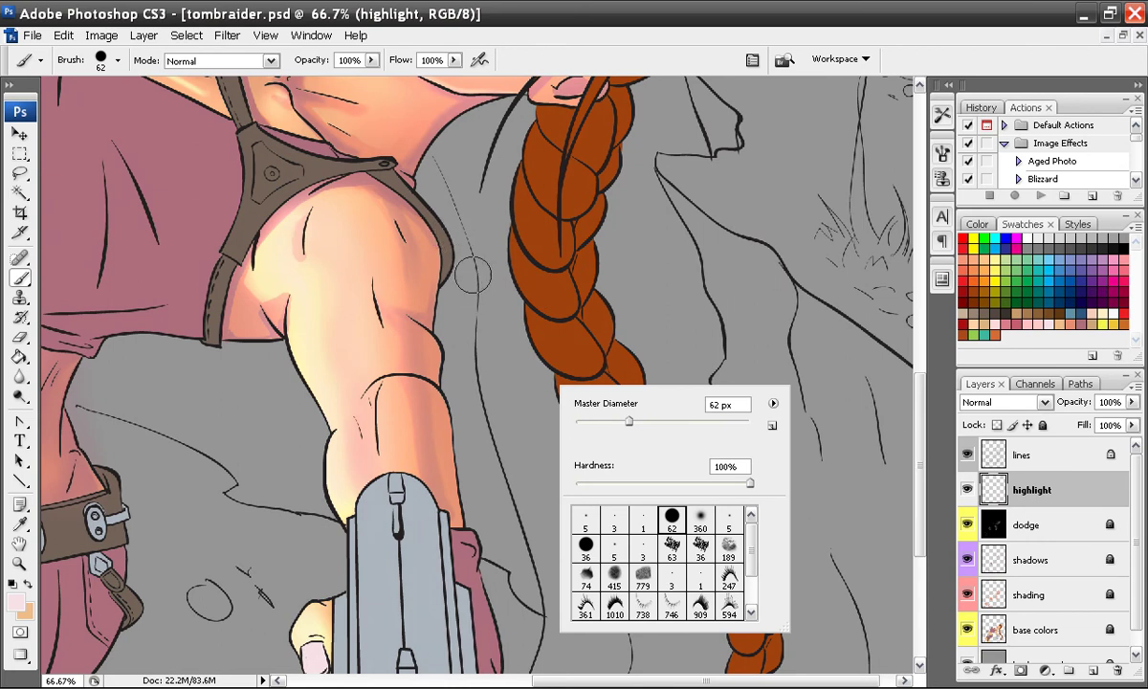
pyautogui.click(941, 155)
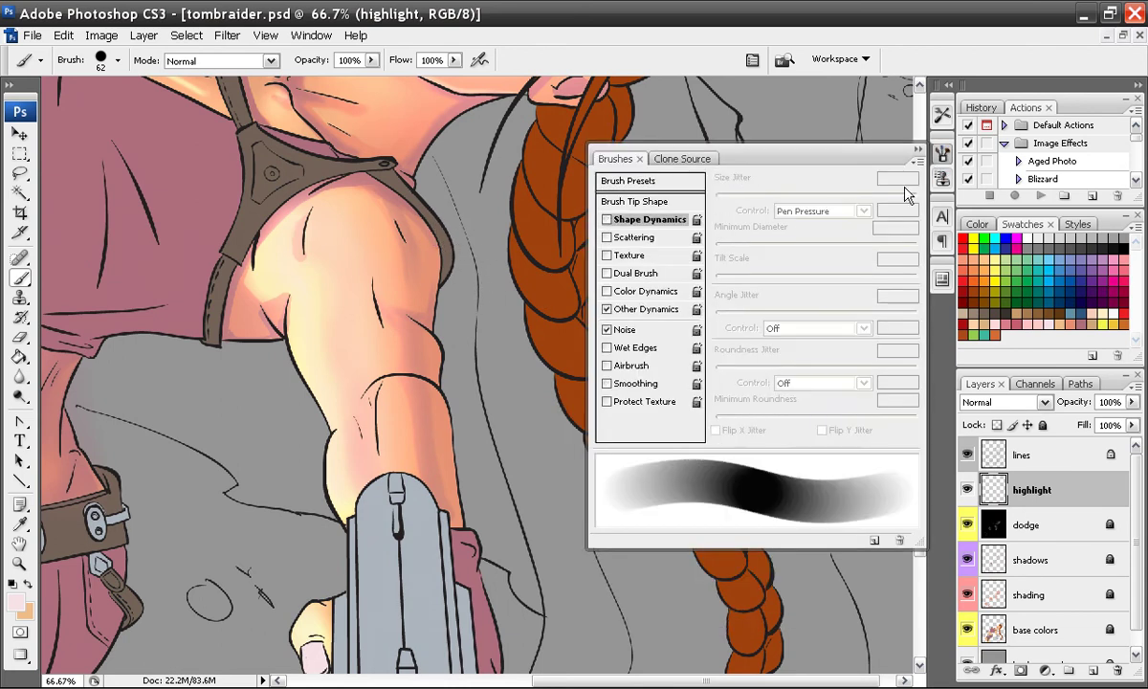
pyautogui.click(916, 149)
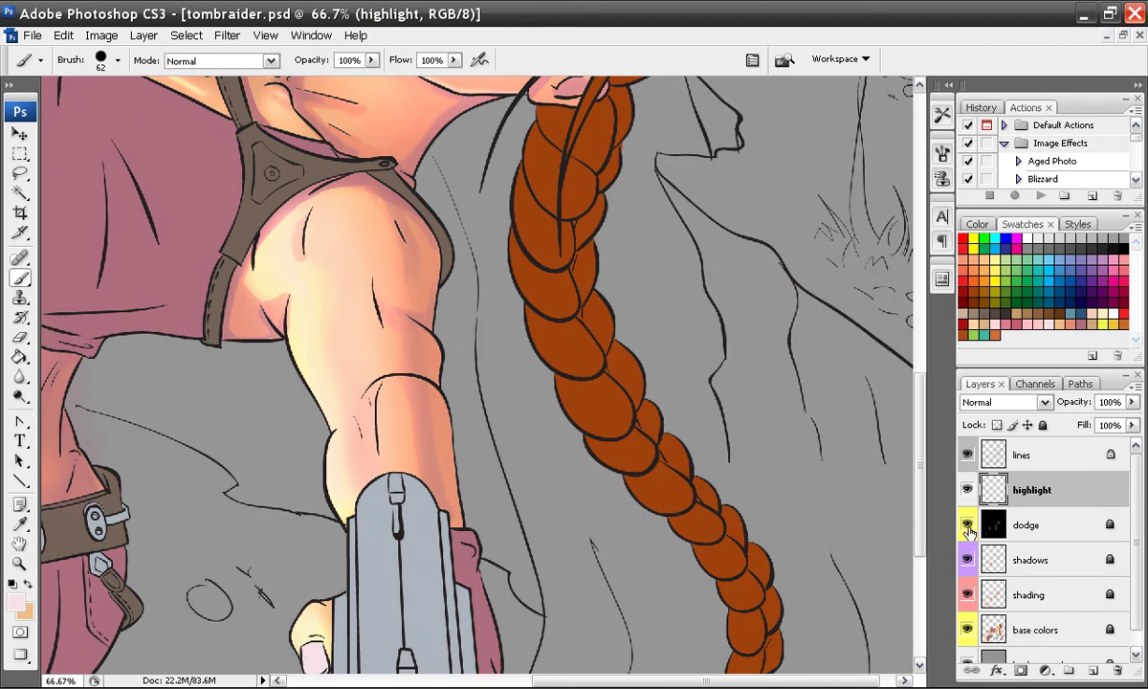
# - Hide the highlight, dodge, shadows and shading layers and select the flat skin tone on the base colors layer with Color Range
pyautogui.moveTo(967, 491)
pyautogui.mouseDown()
pyautogui.moveTo(968, 597)
pyautogui.moveTo(985, 612)
pyautogui.mouseUp()
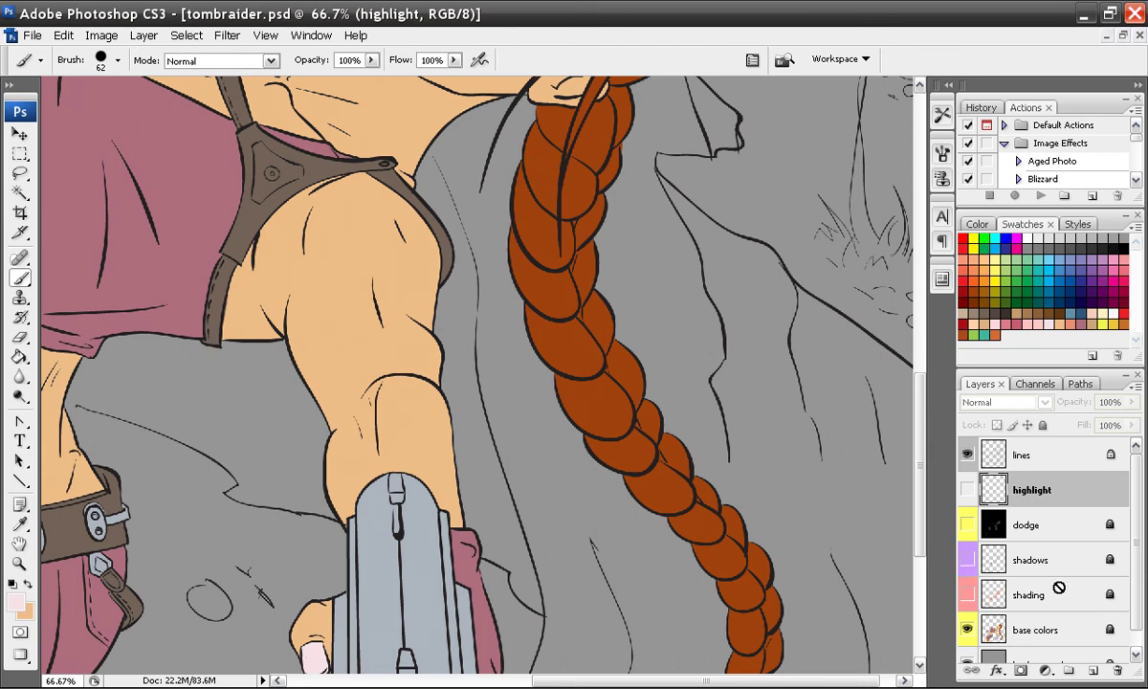
pyautogui.click(992, 629)
pyautogui.click(186, 37)
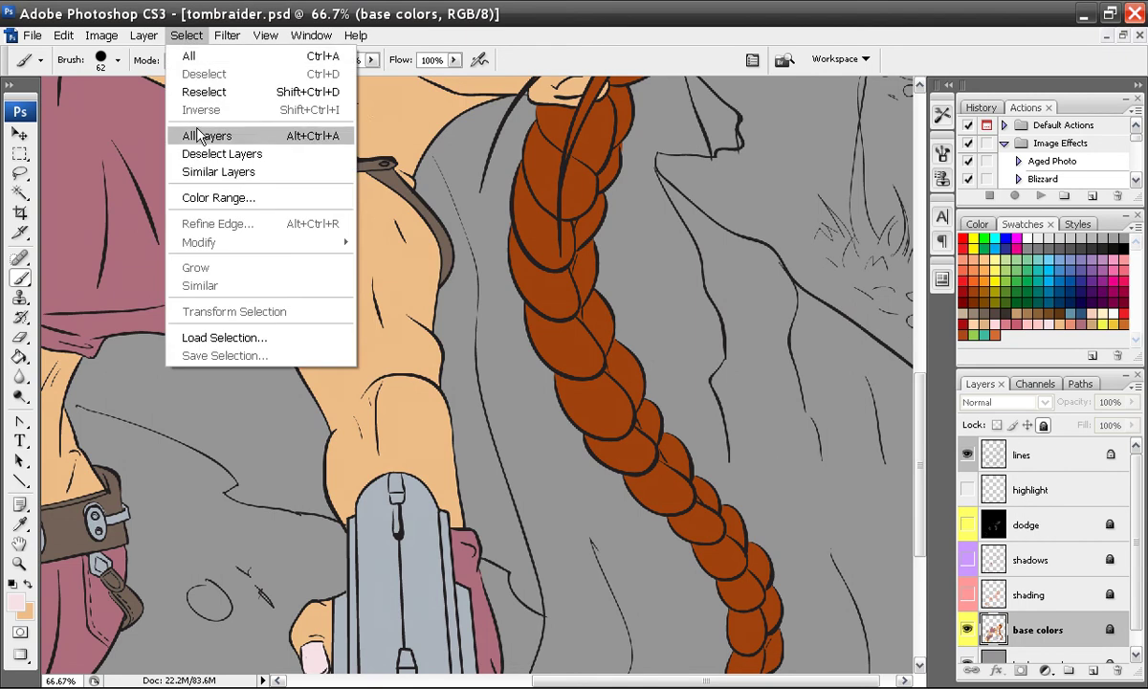
pyautogui.click(218, 195)
pyautogui.click(400, 96)
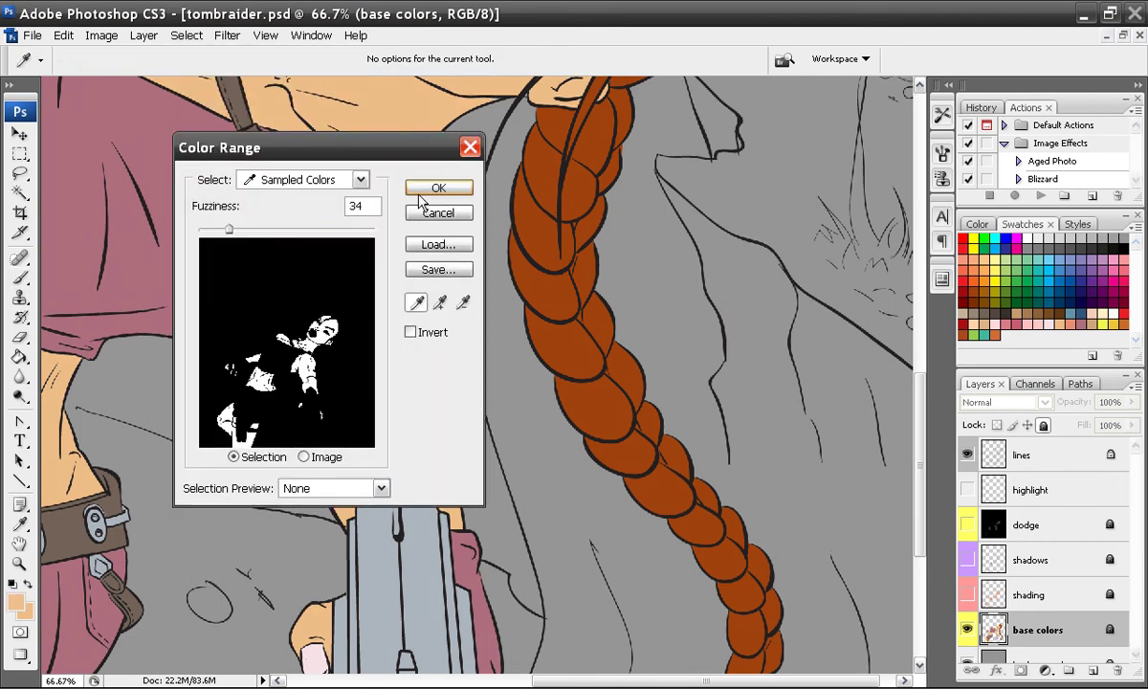
pyautogui.click(408, 187)
pyautogui.press('b')
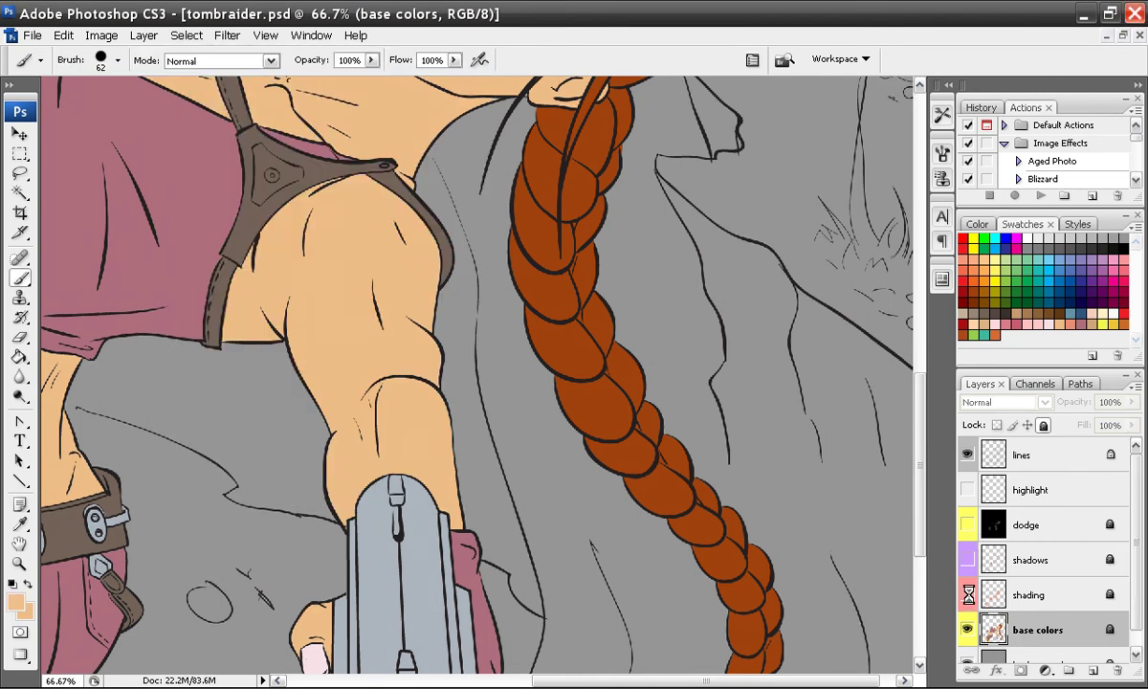
# - Show the hidden layers again and return to the highlight layer with the selection outline hidden
pyautogui.moveTo(967, 594); pyautogui.dragTo(966, 491)
pyautogui.hotkey('ctrl', 'h')
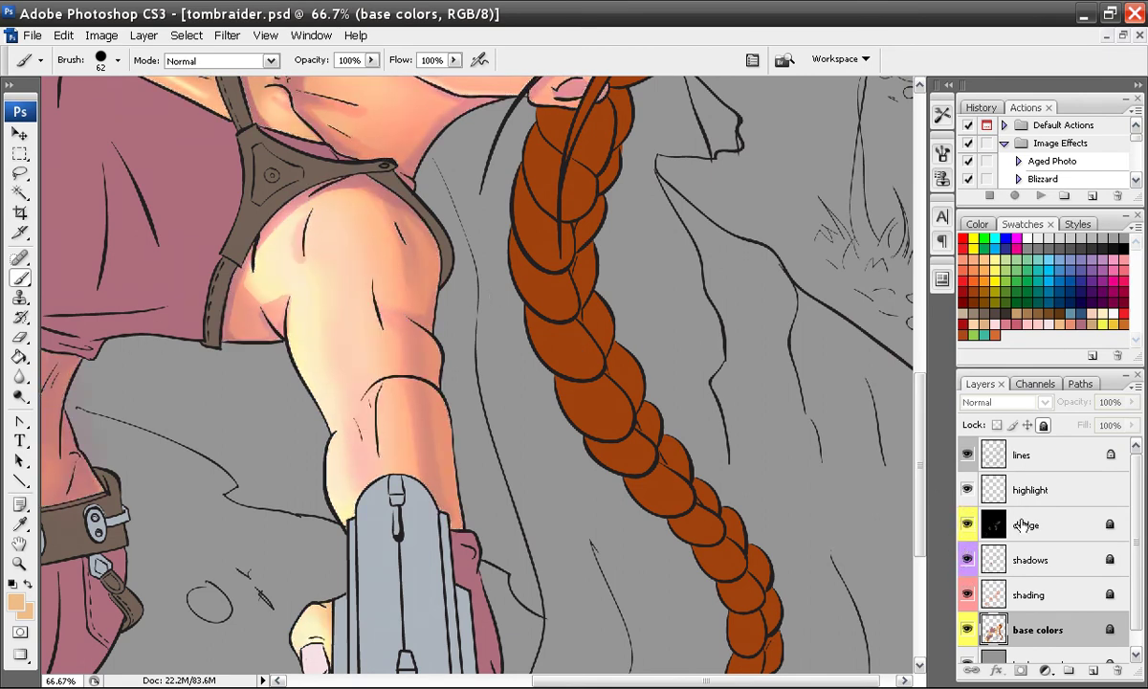
pyautogui.click(1032, 491)
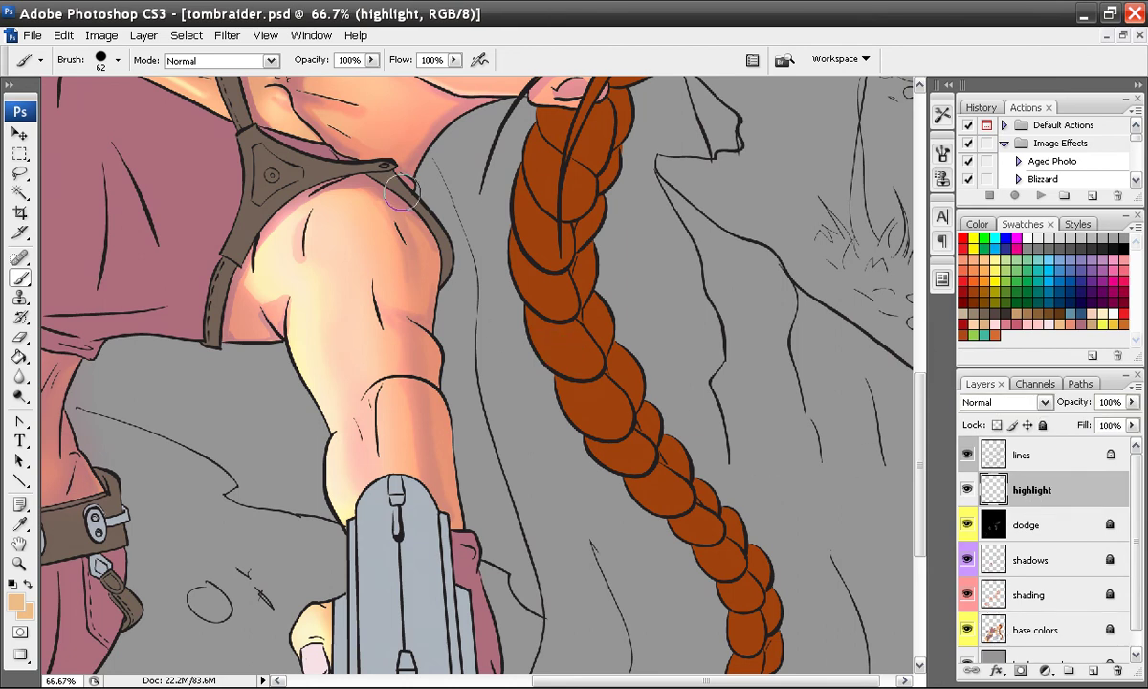
# - Paint a pale pink rim highlight along the outer edge of the gun arm from shoulder to forearm, replacing the tan strokes
pyautogui.moveTo(398, 192); pyautogui.dragTo(436, 249)
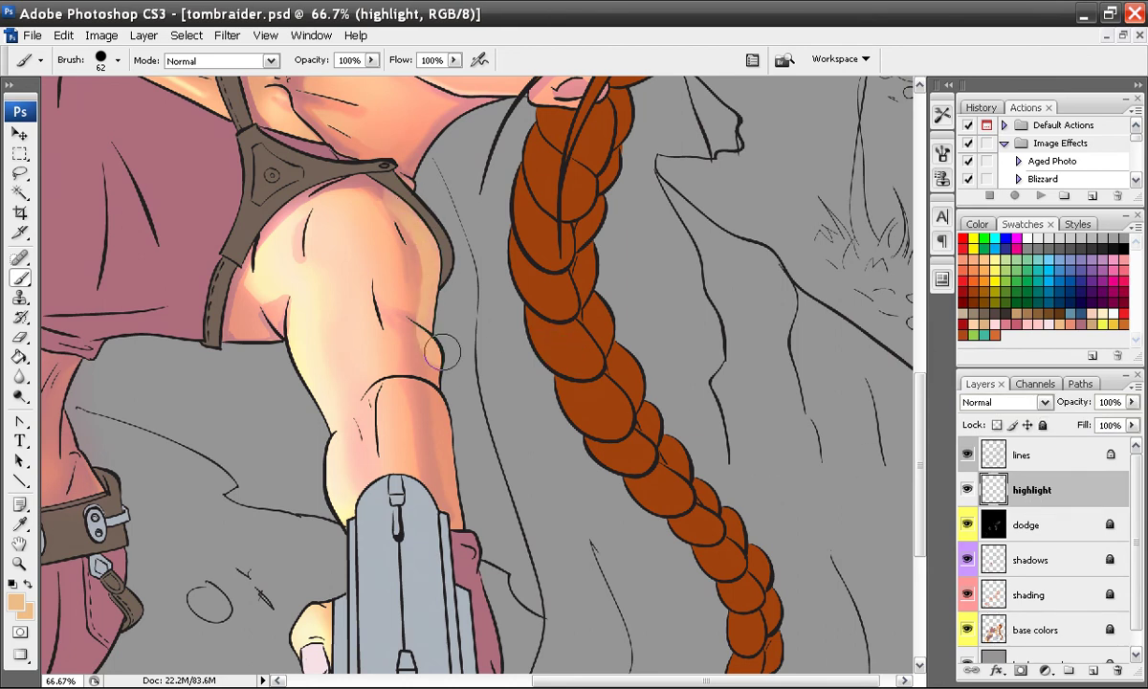
pyautogui.moveTo(452, 421); pyautogui.dragTo(466, 493)
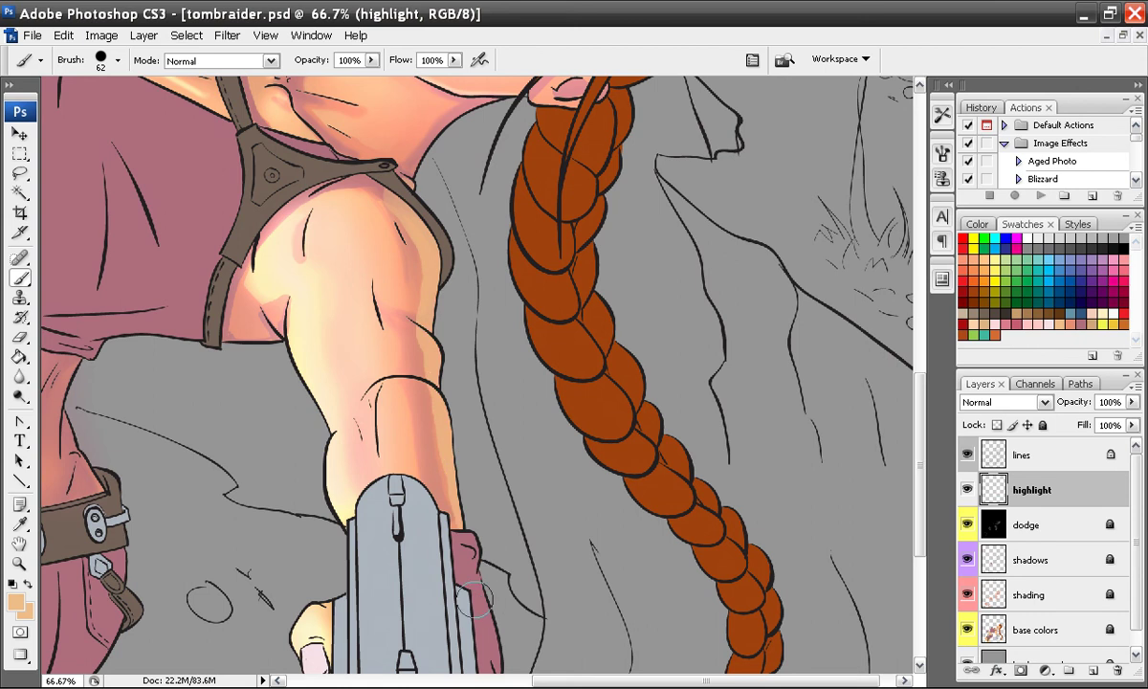
pyautogui.keyDown('ctrl'); pyautogui.click(617, 356); pyautogui.keyUp('ctrl')
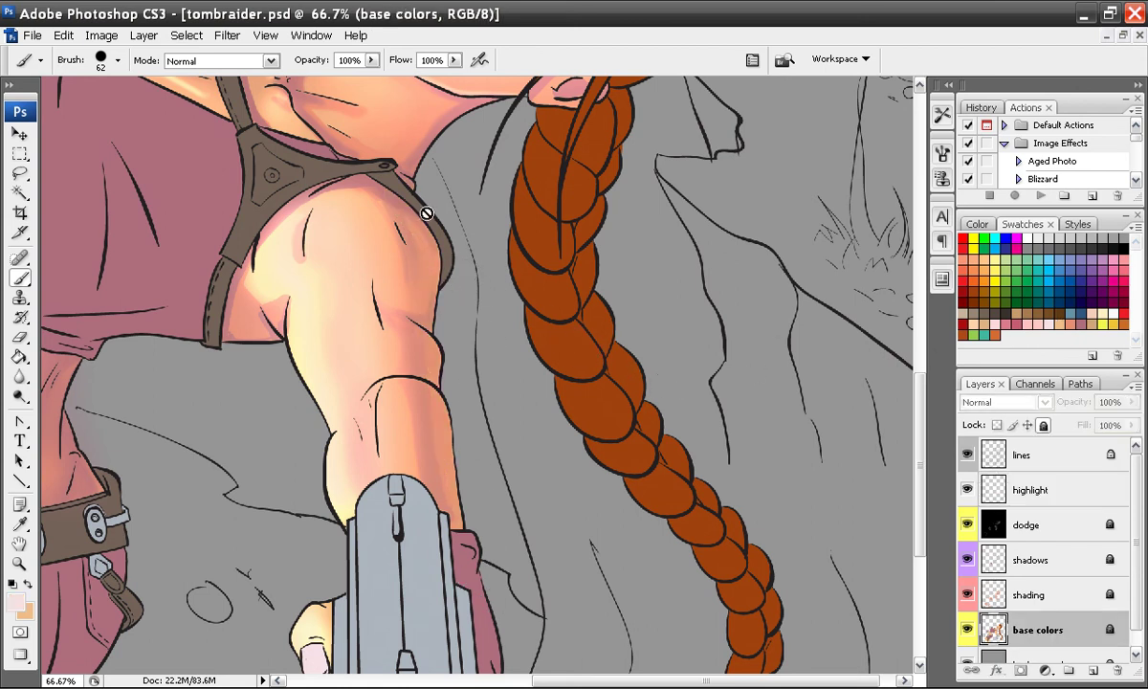
pyautogui.click(1030, 478)
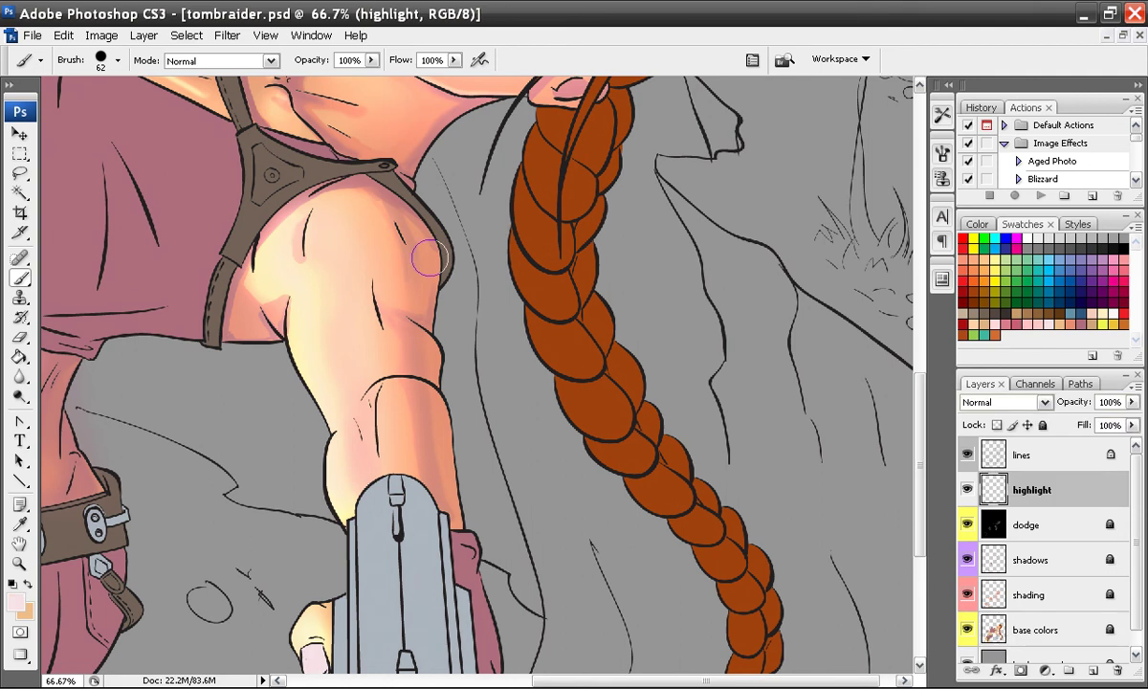
pyautogui.moveTo(400, 196)
pyautogui.mouseDown()
pyautogui.moveTo(438, 260)
pyautogui.moveTo(439, 306)
pyautogui.mouseUp()
pyautogui.moveTo(445, 361)
pyautogui.mouseDown()
pyautogui.moveTo(441, 397)
pyautogui.moveTo(473, 529)
pyautogui.mouseUp()
# - Paint a pale pink rim highlight along the back edge of the neck below the ear
pyautogui.hotkey('ctrl', '-')
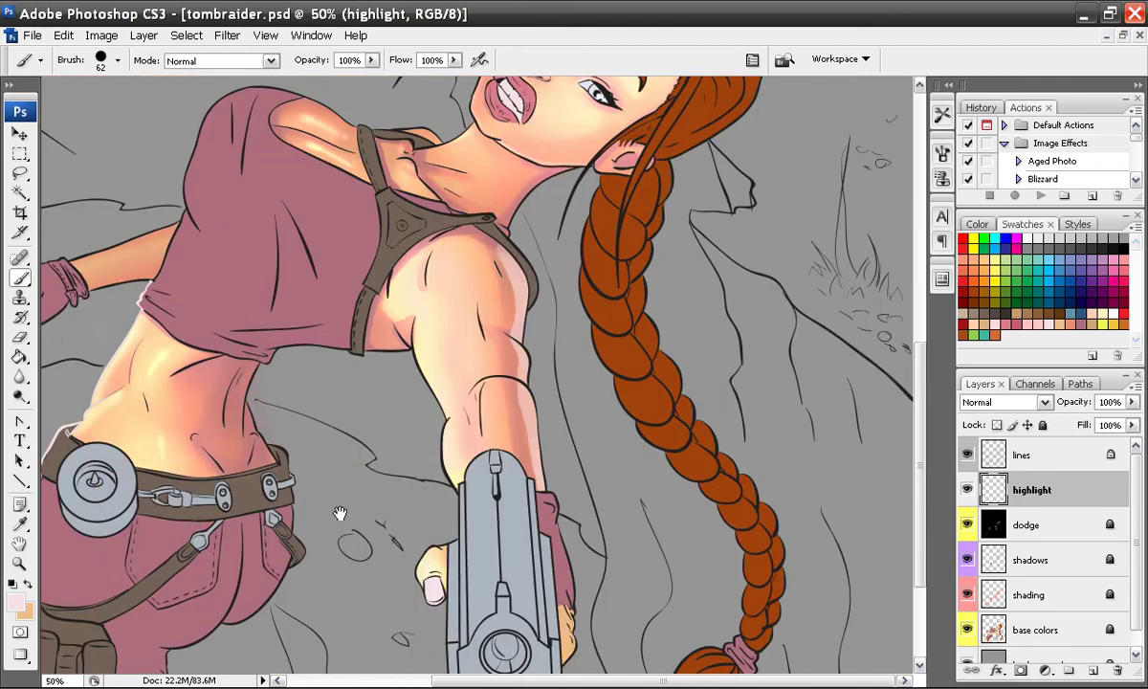
pyautogui.scroll(4, 316, 506)
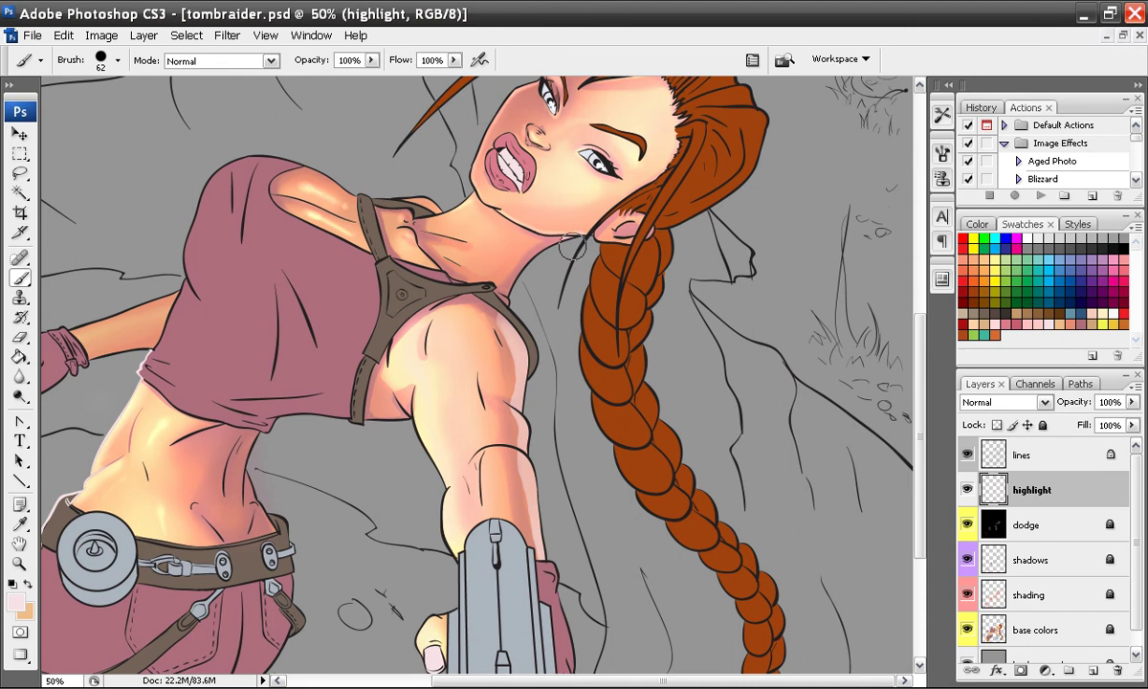
pyautogui.moveTo(513, 284); pyautogui.dragTo(509, 291)
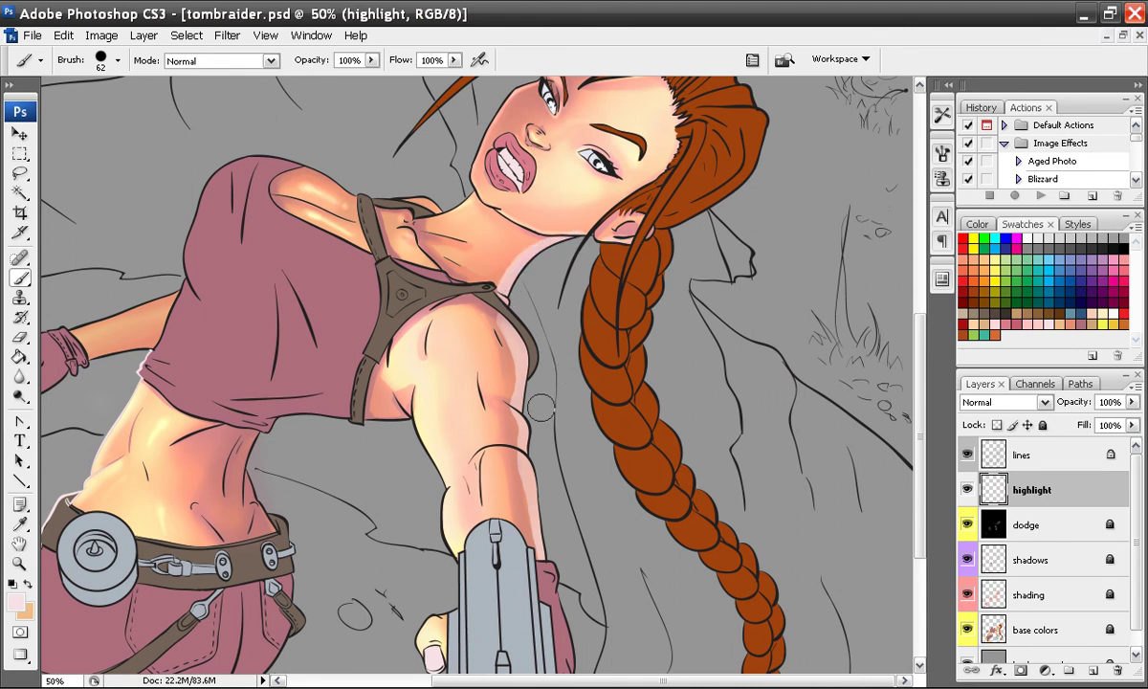
# - Examine the rim highlights on the neck and arm against the hands and midriff at several magnifications
pyautogui.moveTo(416, 492); pyautogui.dragTo(493, 378)
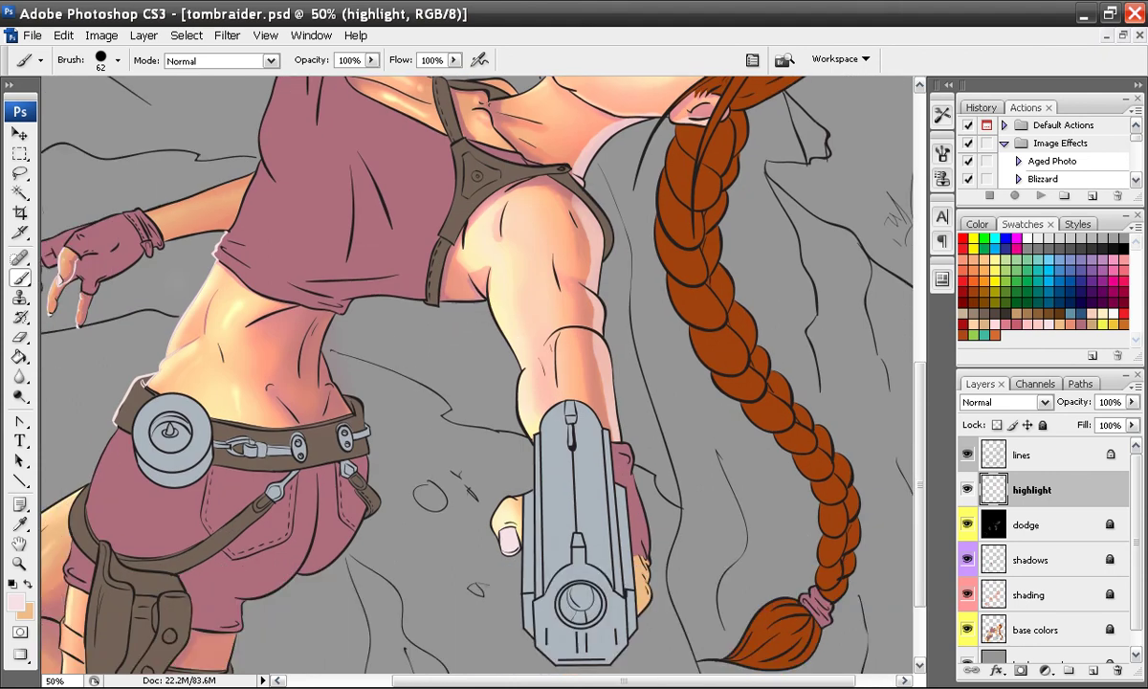
pyautogui.moveTo(403, 505); pyautogui.dragTo(440, 428)
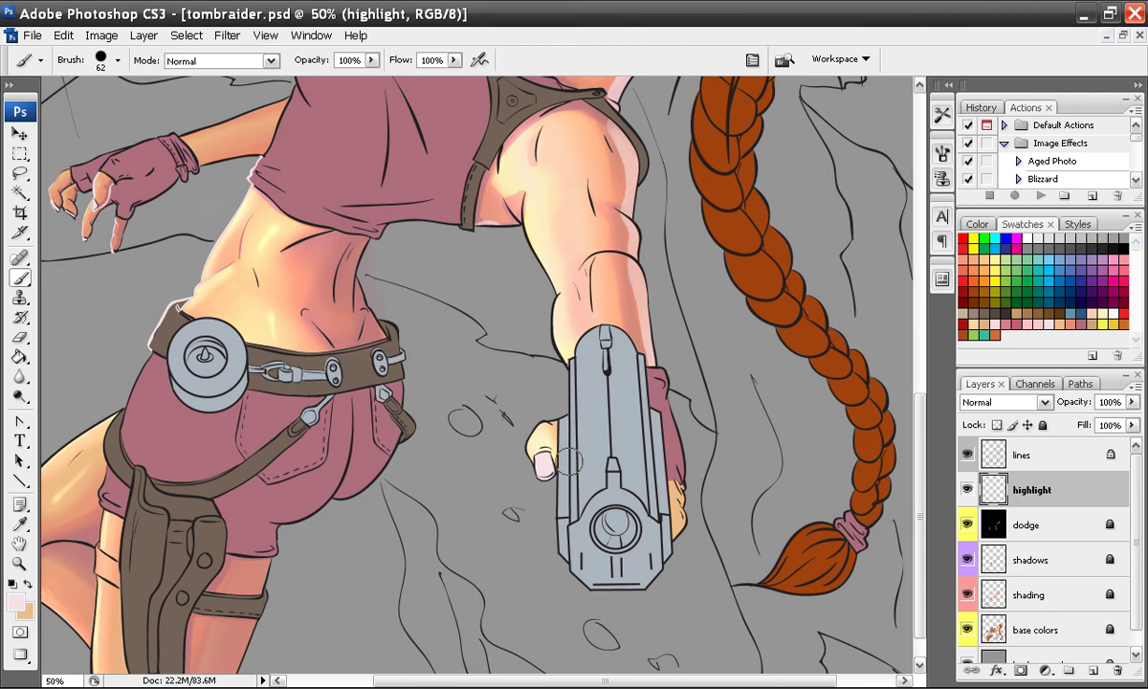
pyautogui.hotkey('ctrl', '-')
pyautogui.hotkey('ctrl', '+')
pyautogui.hotkey('ctrl', '+')
pyautogui.hotkey('ctrl', '+')
pyautogui.moveTo(650, 348); pyautogui.dragTo(411, 448)
pyautogui.hotkey('ctrl', '+')
pyautogui.hotkey('ctrl', '+')
pyautogui.moveTo(587, 350); pyautogui.dragTo(421, 572)
pyautogui.moveTo(558, 422); pyautogui.dragTo(525, 293)
pyautogui.hotkey('ctrl', '-')
pyautogui.hotkey('ctrl', '-')
pyautogui.hotkey('ctrl', '-')
pyautogui.hotkey('ctrl', '-')
pyautogui.hotkey('ctrl', '-')
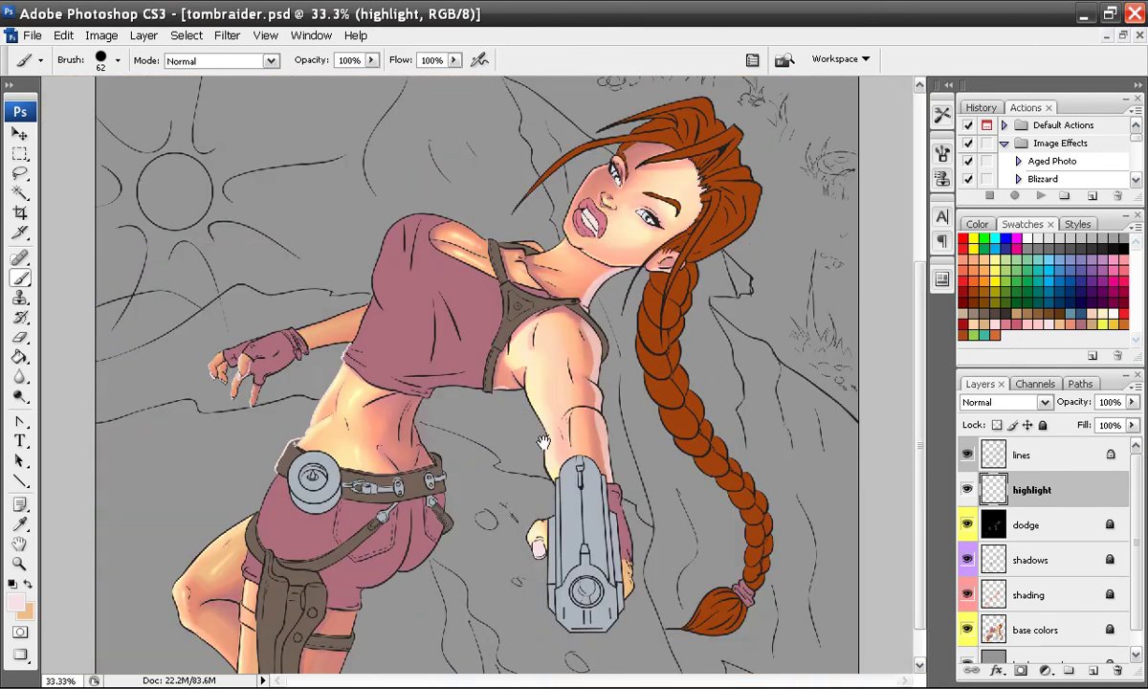
pyautogui.moveTo(517, 421); pyautogui.dragTo(371, 481)
pyautogui.hotkey('ctrl', '+')
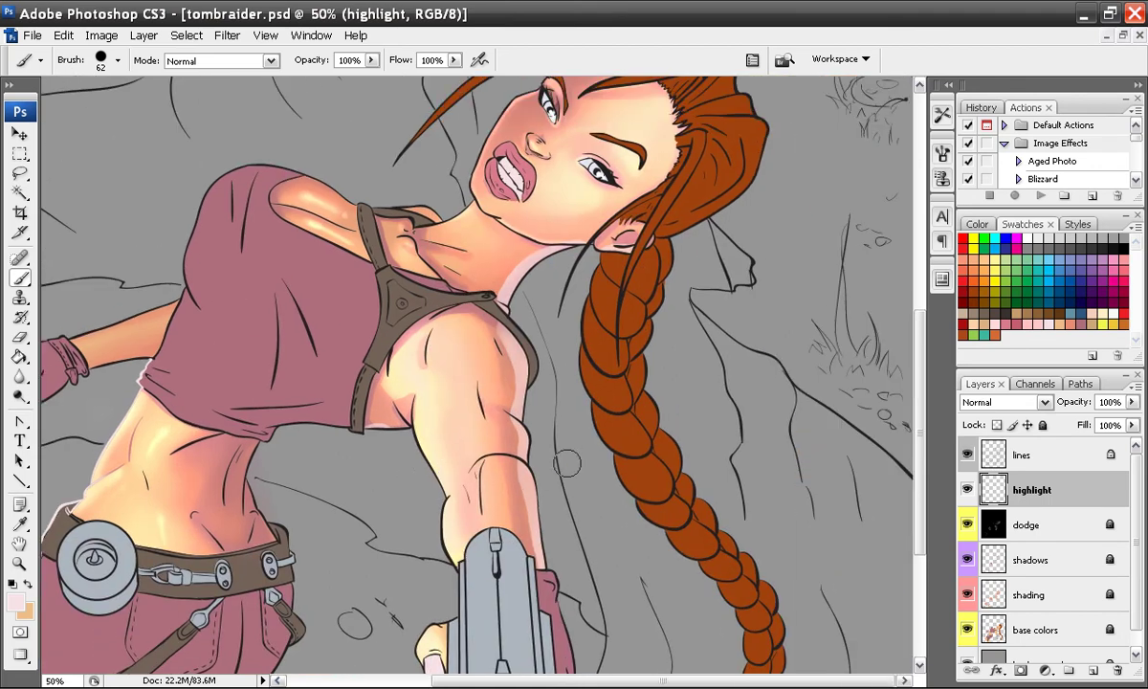
pyautogui.hotkey('ctrl', '+')
pyautogui.hotkey('ctrl', '+')
pyautogui.moveTo(616, 435); pyautogui.dragTo(509, 387)
pyautogui.moveTo(435, 239)
pyautogui.mouseDown()
pyautogui.moveTo(474, 308)
pyautogui.moveTo(479, 385)
pyautogui.mouseUp()
pyautogui.moveTo(492, 496); pyautogui.dragTo(464, 325)
pyautogui.moveTo(448, 254); pyautogui.dragTo(481, 401)
# - Switch to the 36 px hard brush for the midriff highlights
pyautogui.hotkey('ctrl', '-')
pyautogui.moveTo(398, 513); pyautogui.dragTo(451, 480)
pyautogui.hotkey('ctrl', '+')
pyautogui.hotkey('ctrl', '+')
pyautogui.moveTo(259, 484)
pyautogui.mouseDown()
pyautogui.moveTo(474, 436)
pyautogui.moveTo(468, 445)
pyautogui.moveTo(494, 462)
pyautogui.mouseUp()
pyautogui.rightClick(419, 356)
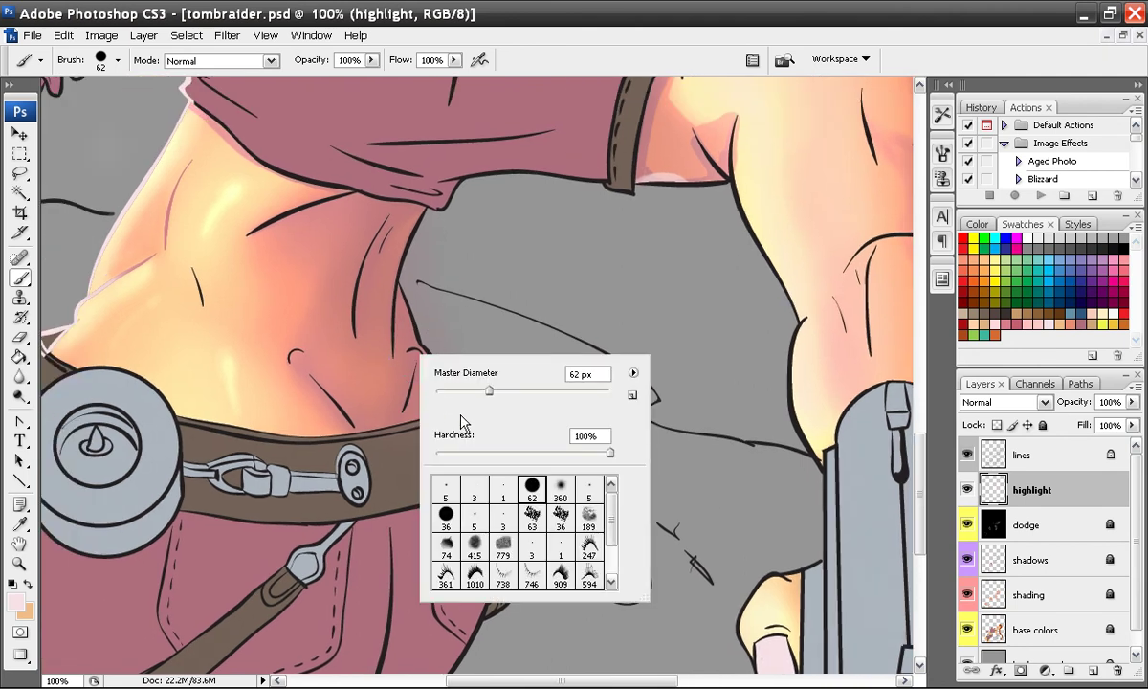
pyautogui.click(445, 487)
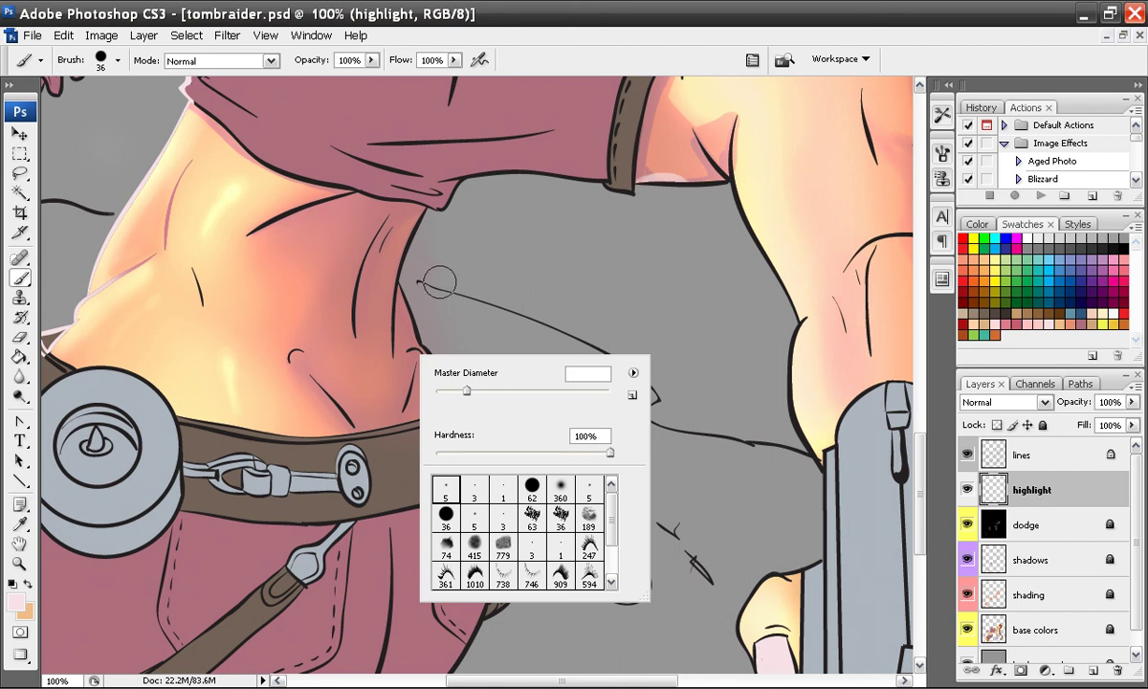
pyautogui.press('Return')
pyautogui.click(573, 283)
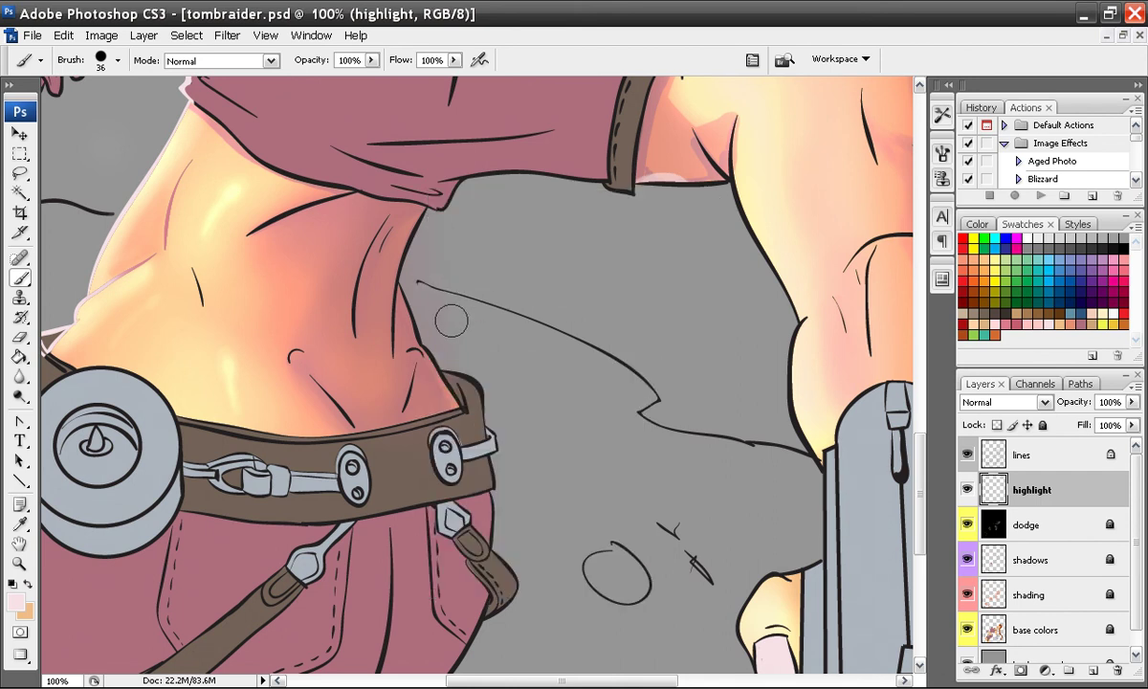
# - Try a pale pink highlight along the curved fold line at the waist, undoing and repainting the stroke several times
pyautogui.hotkey('ctrl', '+')
pyautogui.moveTo(363, 337); pyautogui.dragTo(540, 469)
pyautogui.moveTo(518, 285); pyautogui.dragTo(576, 402)
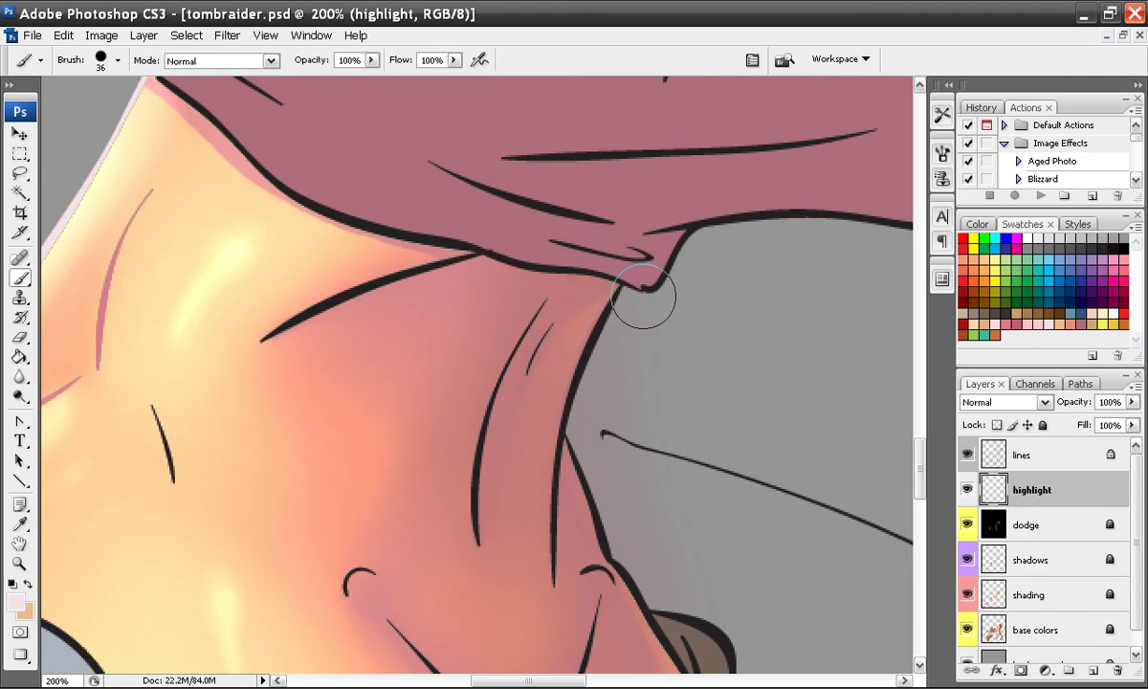
pyautogui.moveTo(643, 297)
pyautogui.mouseDown()
pyautogui.moveTo(550, 322)
pyautogui.moveTo(504, 406)
pyautogui.mouseUp()
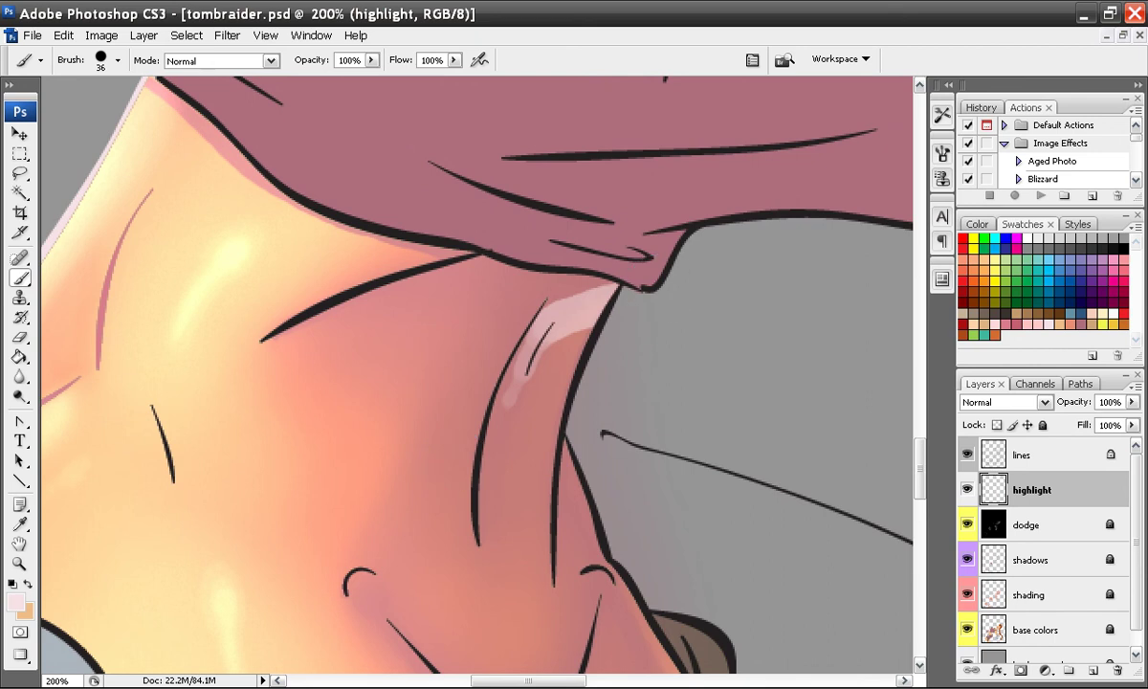
pyautogui.hotkey('ctrl', 'z')
pyautogui.moveTo(611, 293)
pyautogui.mouseDown()
pyautogui.moveTo(547, 322)
pyautogui.moveTo(526, 350)
pyautogui.moveTo(487, 438)
pyautogui.moveTo(489, 526)
pyautogui.mouseUp()
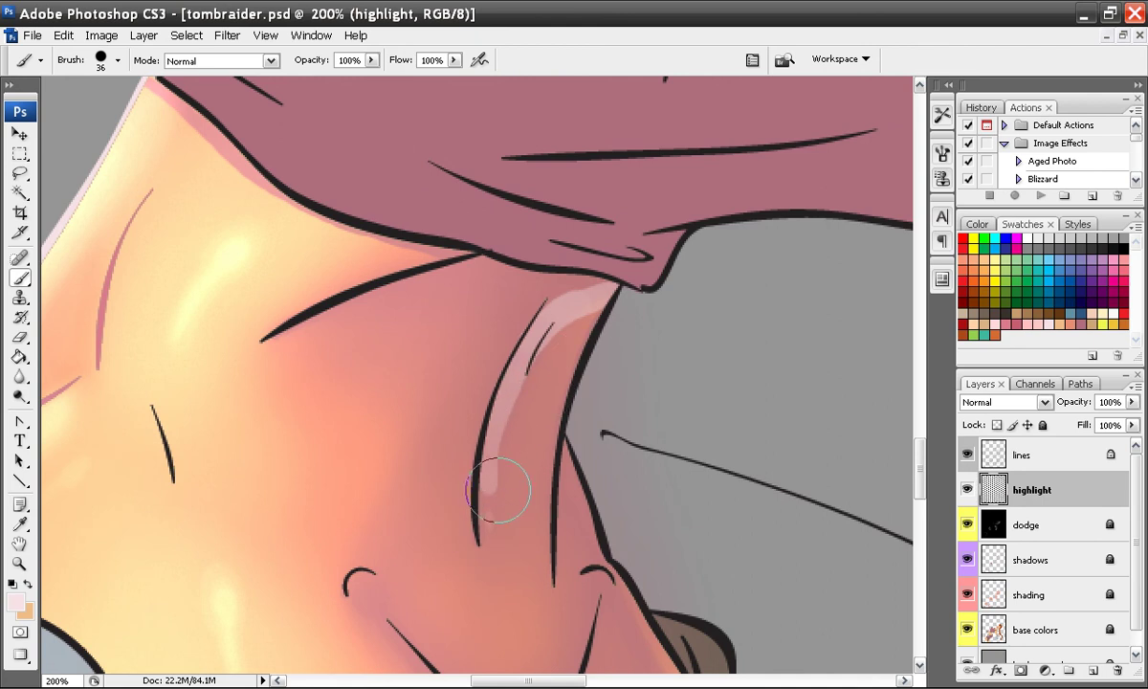
pyautogui.hotkey('ctrl', 'z')
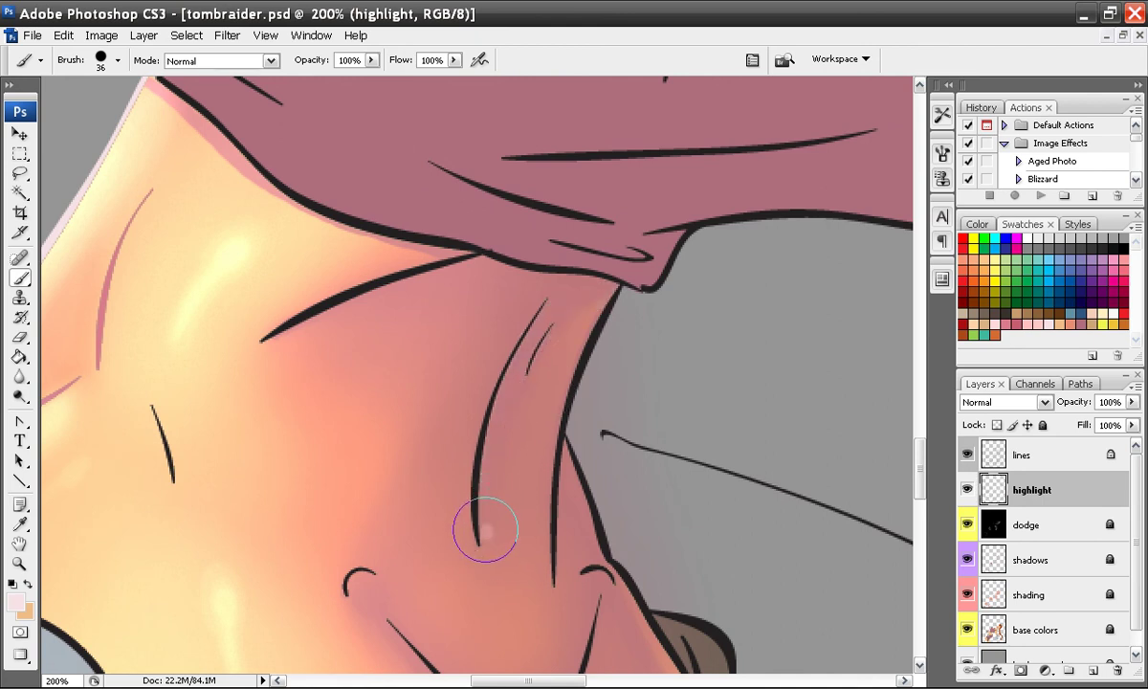
pyautogui.moveTo(482, 525)
pyautogui.mouseDown()
pyautogui.moveTo(479, 441)
pyautogui.moveTo(540, 304)
pyautogui.moveTo(613, 283)
pyautogui.moveTo(554, 314)
pyautogui.mouseUp()
pyautogui.hotkey('ctrl', 'alt', 'z')
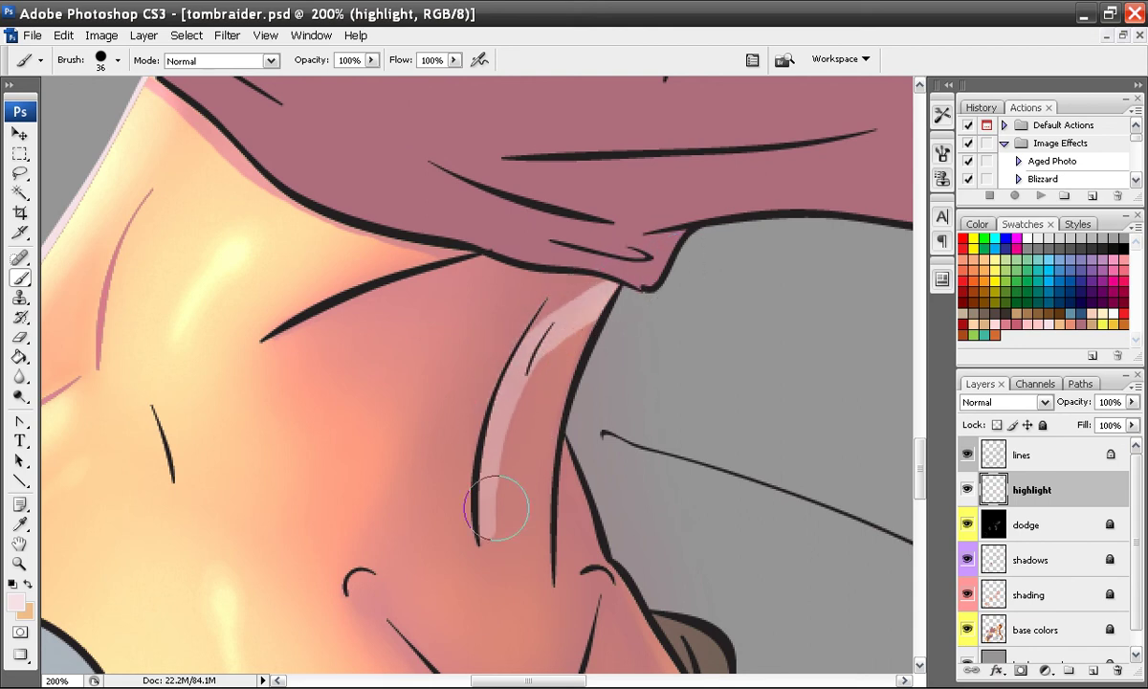
pyautogui.hotkey('ctrl', 'alt', 'z')
pyautogui.moveTo(491, 526)
pyautogui.mouseDown()
pyautogui.moveTo(487, 476)
pyautogui.moveTo(527, 346)
pyautogui.moveTo(562, 287)
pyautogui.moveTo(605, 279)
pyautogui.mouseUp()
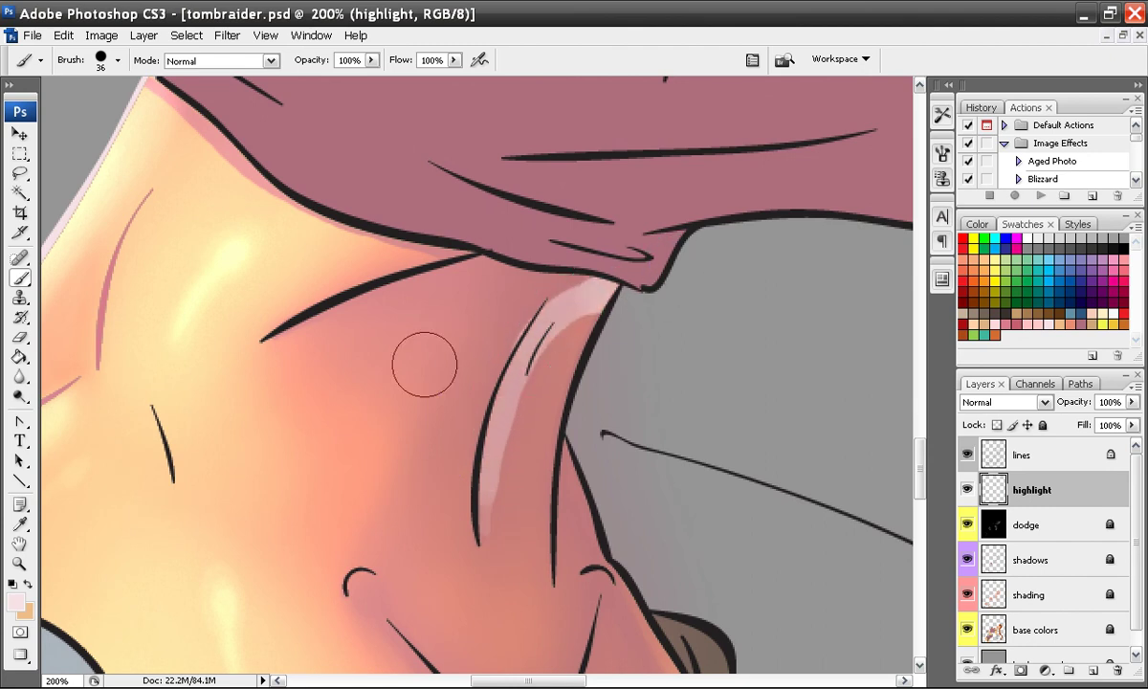
# - Try highlights beneath the shirt hem and along the waist's outer edge, and undo all the midriff strokes
pyautogui.moveTo(274, 338)
pyautogui.mouseDown()
pyautogui.moveTo(543, 264)
pyautogui.moveTo(613, 276)
pyautogui.mouseUp()
pyautogui.moveTo(618, 433); pyautogui.dragTo(484, 346)
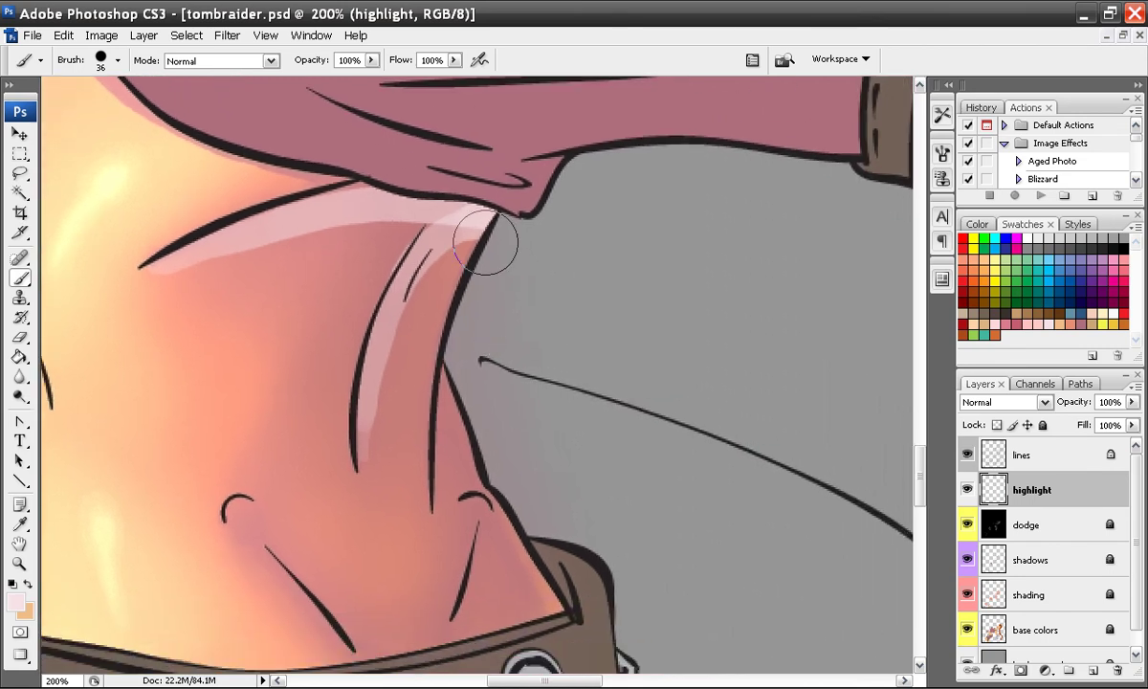
pyautogui.moveTo(487, 227)
pyautogui.mouseDown()
pyautogui.moveTo(442, 368)
pyautogui.moveTo(424, 502)
pyautogui.mouseUp()
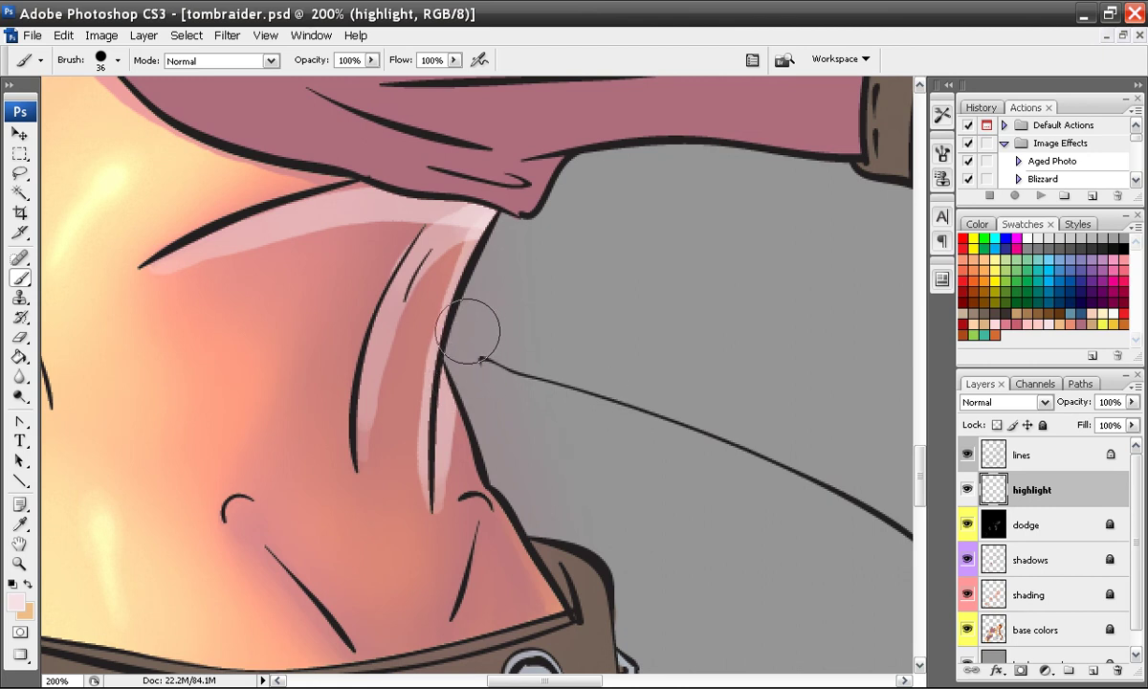
pyautogui.hotkey('ctrl', 'alt', 'z')
pyautogui.hotkey('ctrl', 'alt', 'z')
pyautogui.hotkey('ctrl', 'alt', 'z')
pyautogui.hotkey('ctrl', 'alt', 'z')
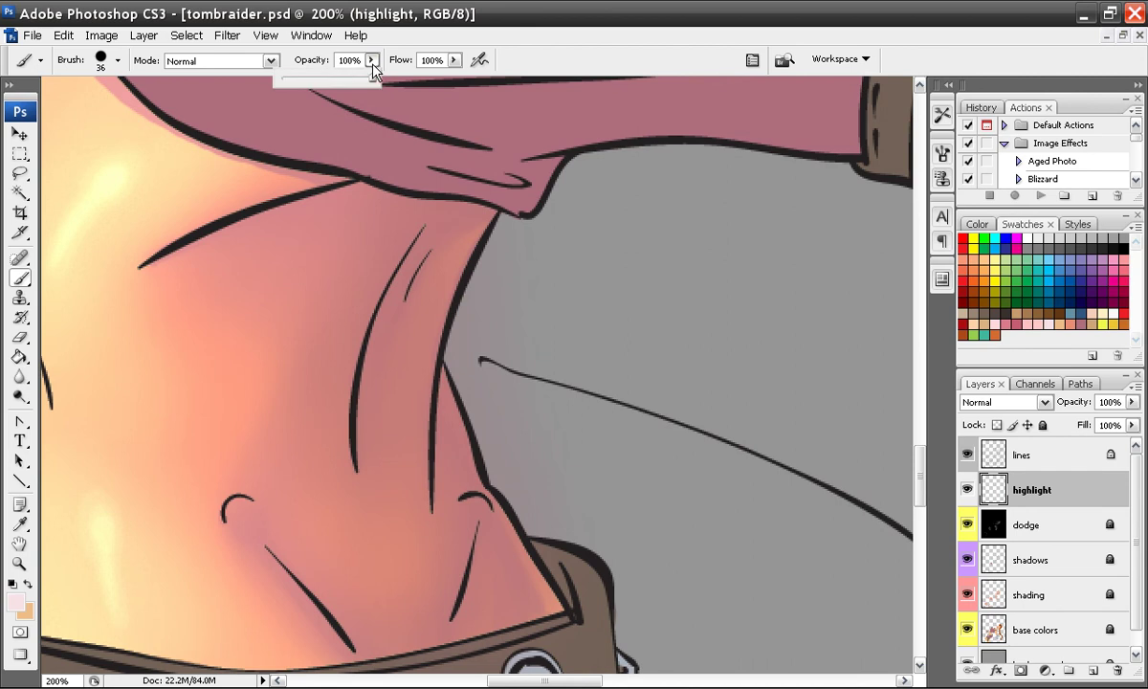
# - Reduce the hard brush's diameter to 20 px
pyautogui.rightClick(479, 313)
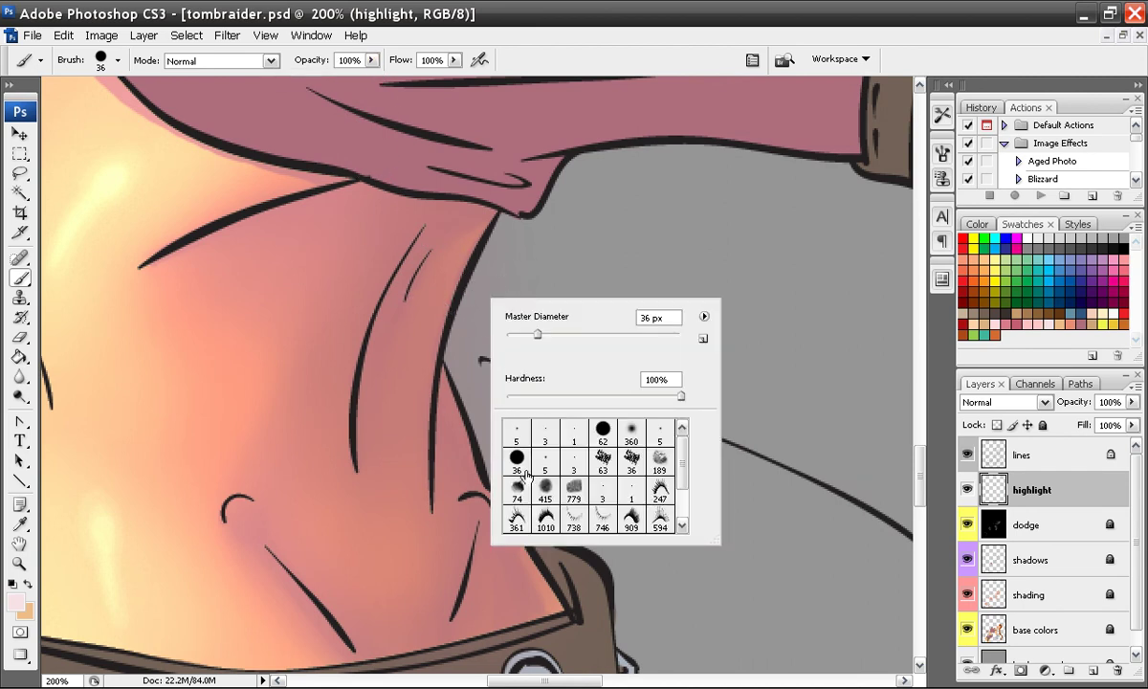
pyautogui.click(523, 335)
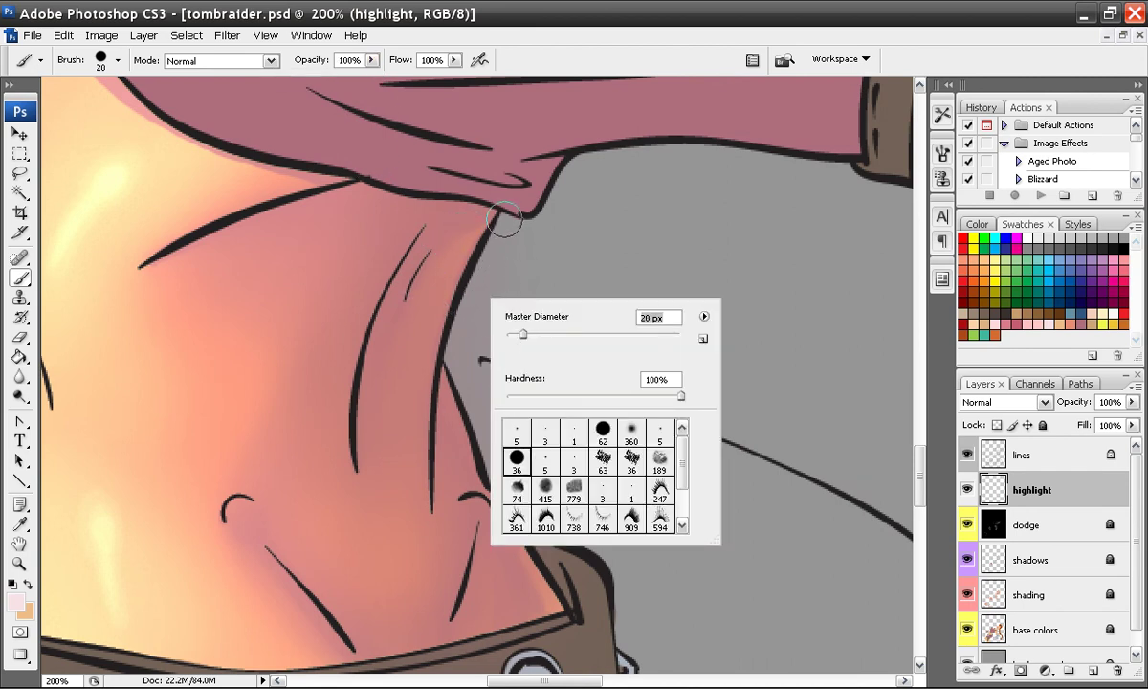
# - Paint hard pale pink highlights beneath the shirt hem, under the side crease, and down the curved fold line at the waist
pyautogui.press('Return')
pyautogui.moveTo(492, 212)
pyautogui.mouseDown()
pyautogui.moveTo(313, 188)
pyautogui.moveTo(221, 222)
pyautogui.moveTo(192, 254)
pyautogui.moveTo(155, 267)
pyautogui.mouseUp()
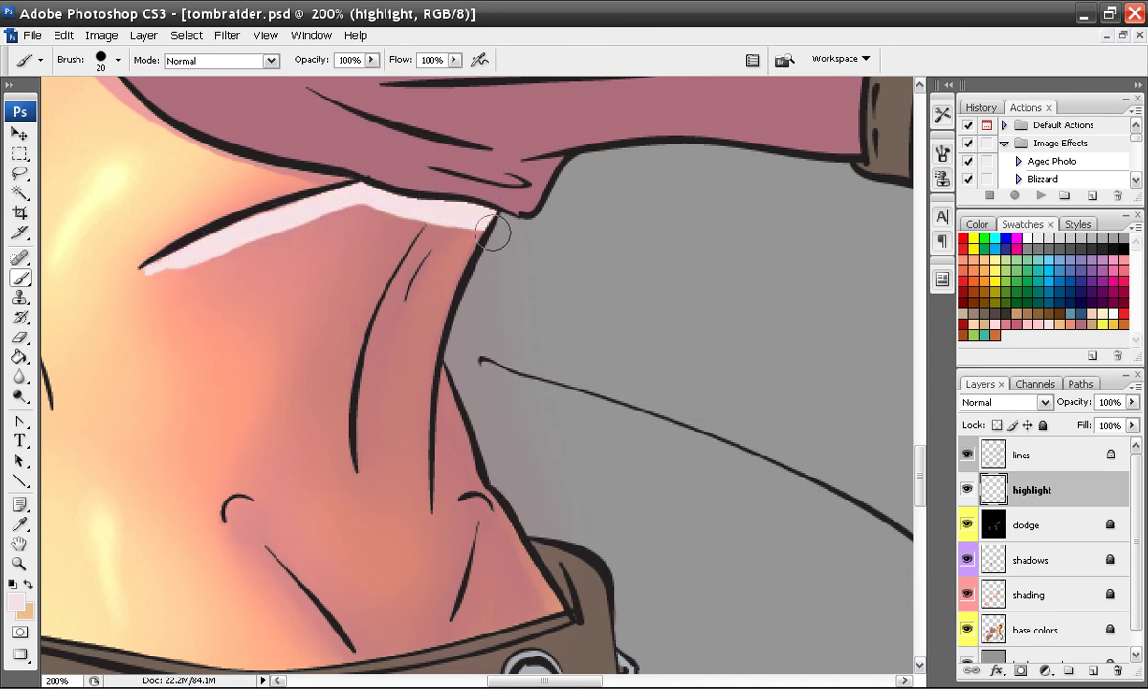
pyautogui.moveTo(496, 232); pyautogui.dragTo(458, 227)
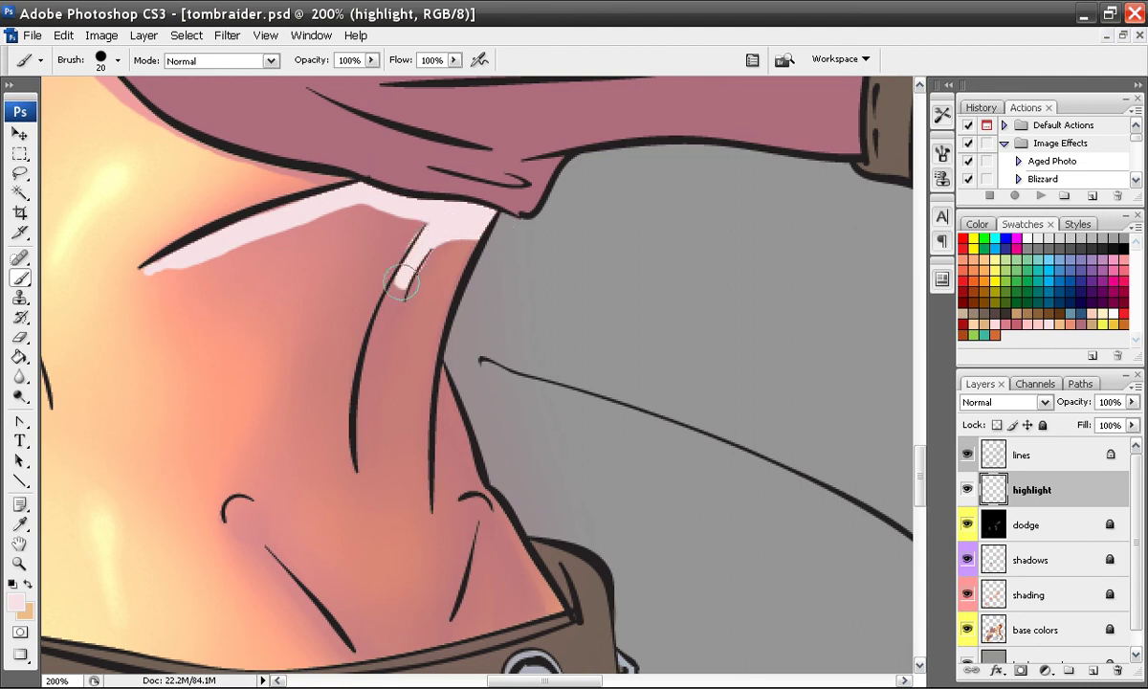
pyautogui.moveTo(400, 287); pyautogui.dragTo(383, 321)
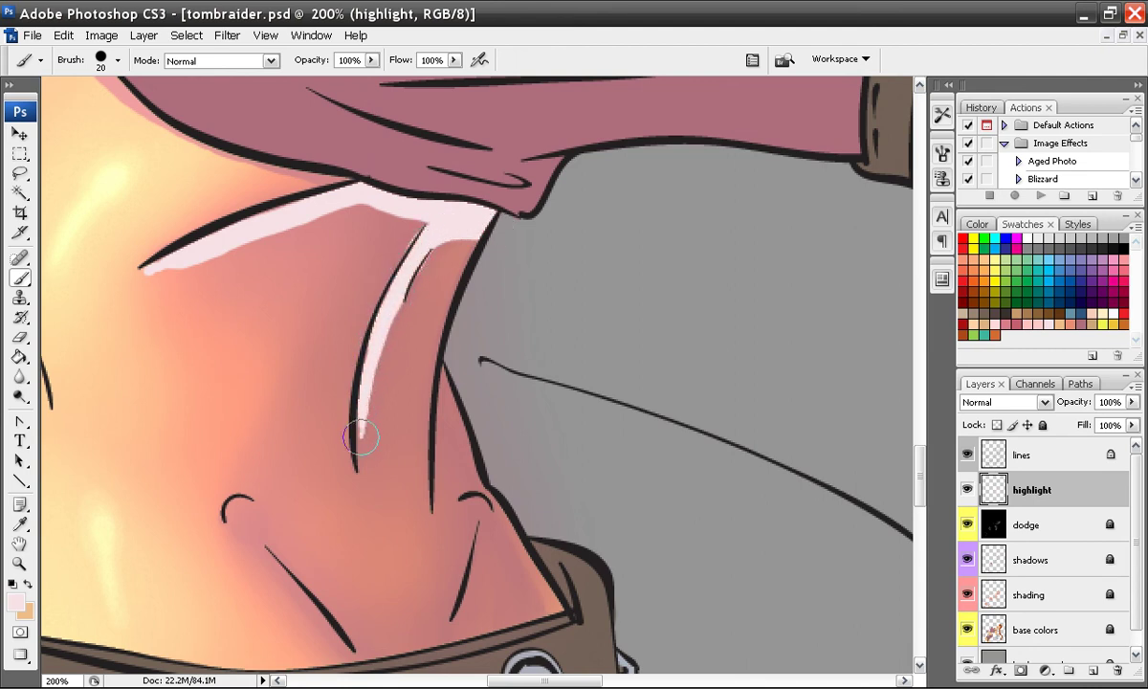
# - Paint pale pink highlights along the waist's outer fold line and outer edge down to the belt, undoing and repainting strokes as needed
pyautogui.moveTo(475, 245); pyautogui.dragTo(455, 290)
pyautogui.moveTo(441, 382); pyautogui.dragTo(442, 430)
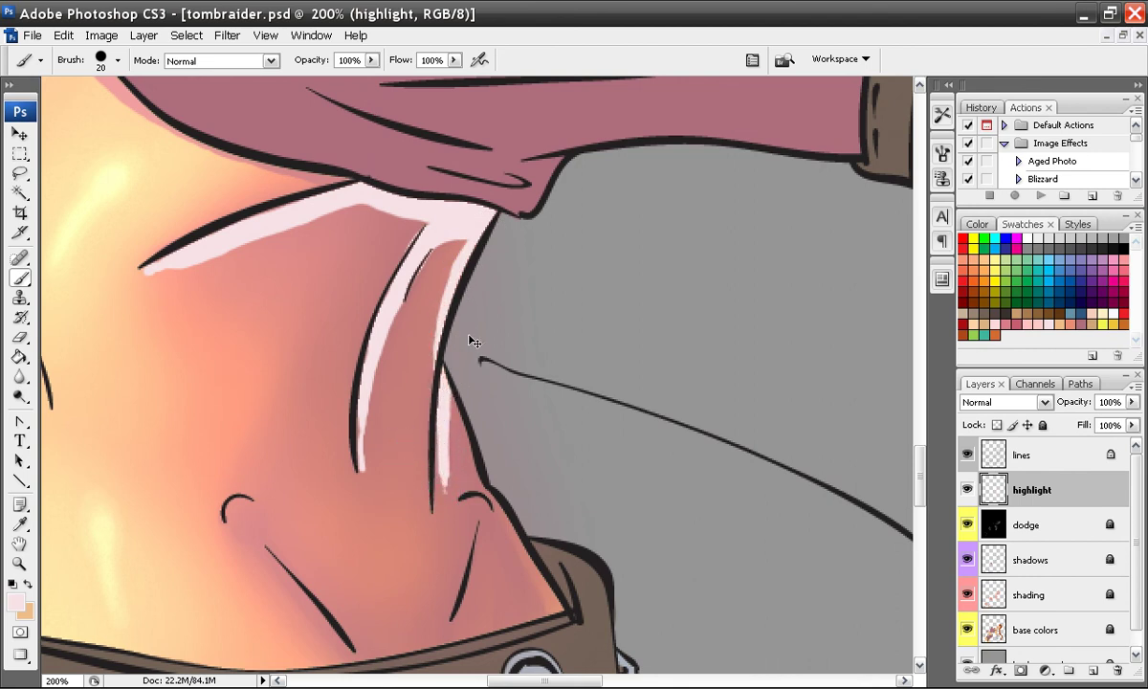
pyautogui.hotkey('ctrl', 'z')
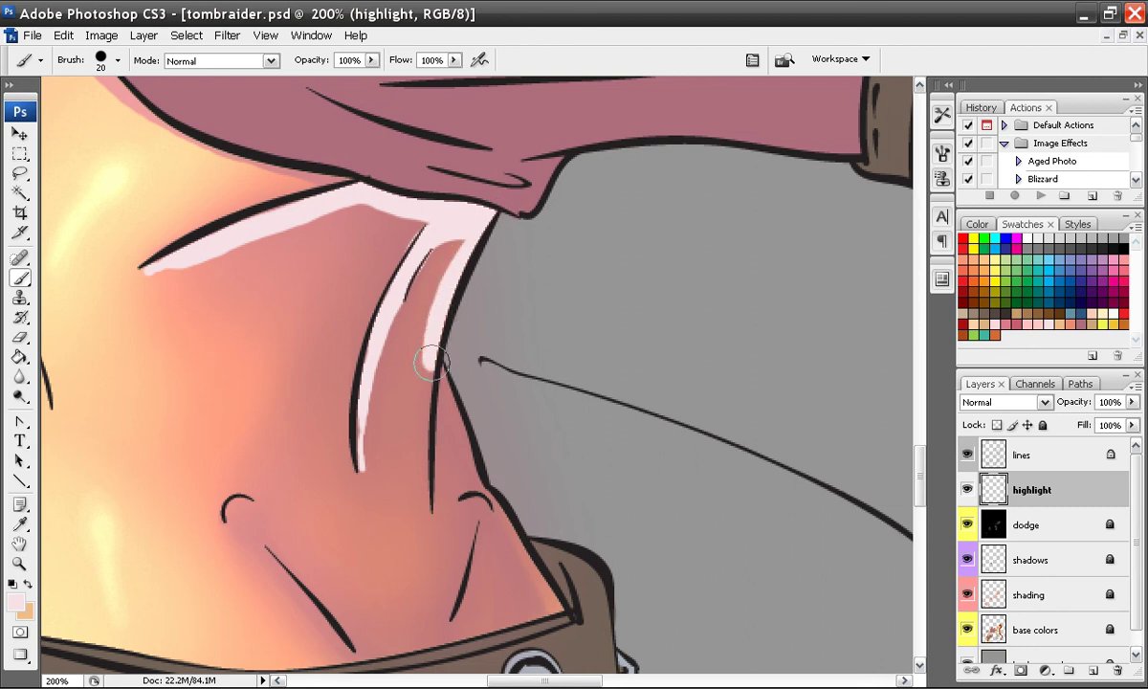
pyautogui.moveTo(428, 370); pyautogui.dragTo(425, 420)
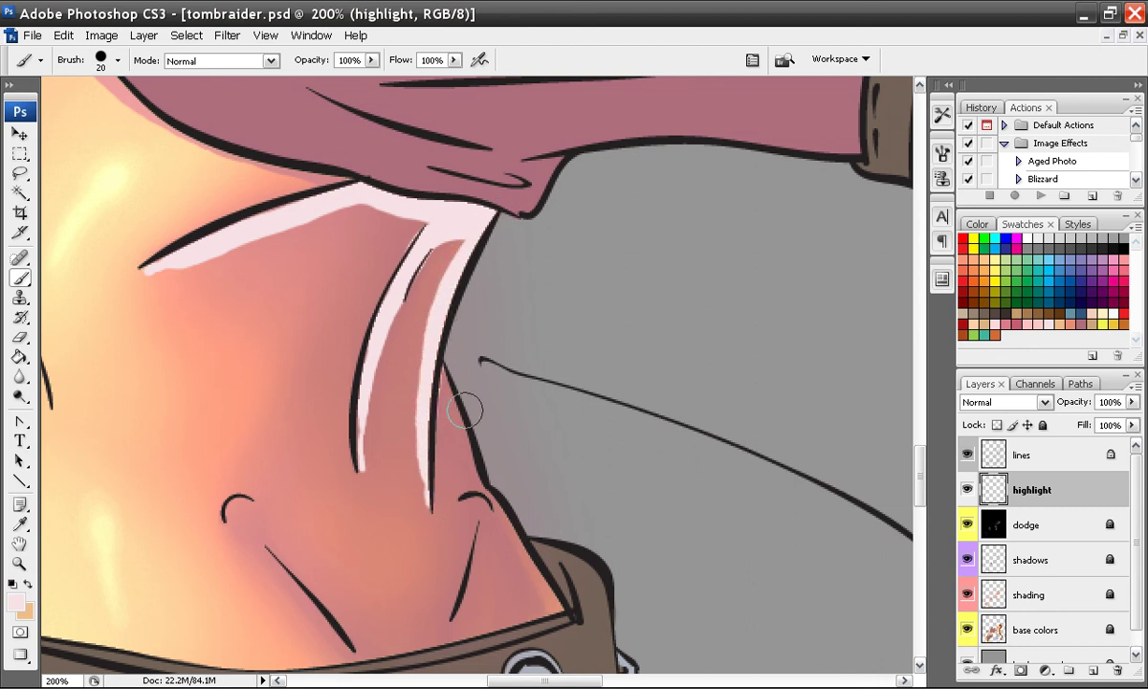
pyautogui.hotkey('ctrl', 'z')
pyautogui.moveTo(482, 225)
pyautogui.mouseDown()
pyautogui.moveTo(441, 305)
pyautogui.moveTo(422, 427)
pyautogui.mouseUp()
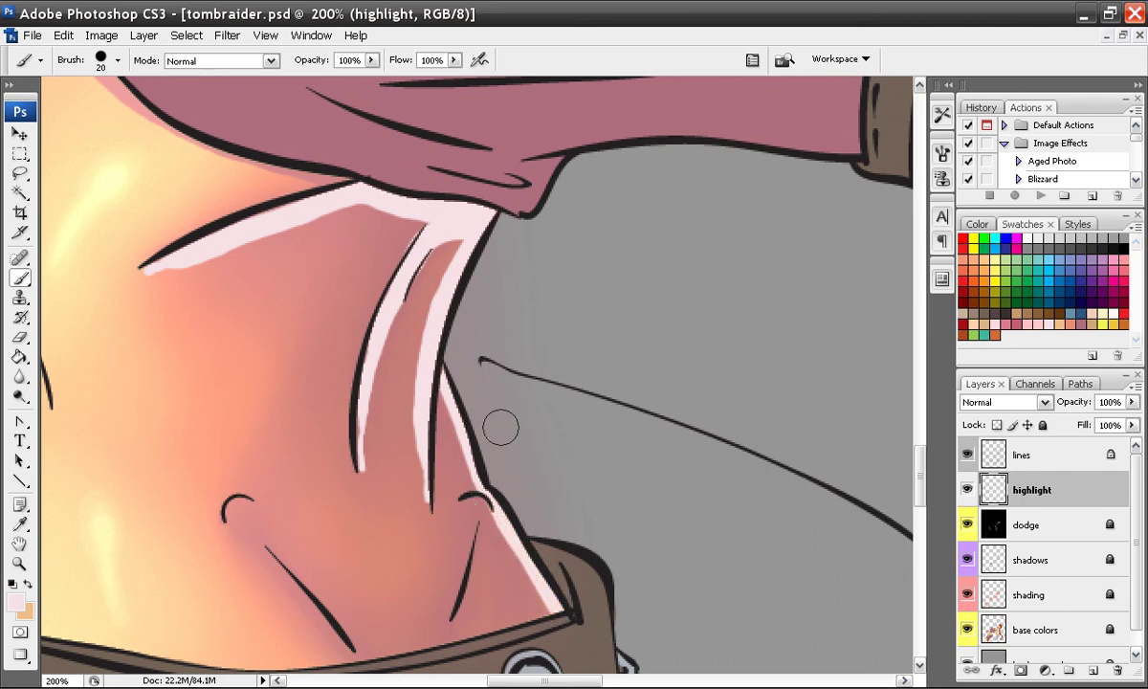
# - Set up the Eraser with a soft round tip of 69 px and 40% opacity
pyautogui.click(21, 337)
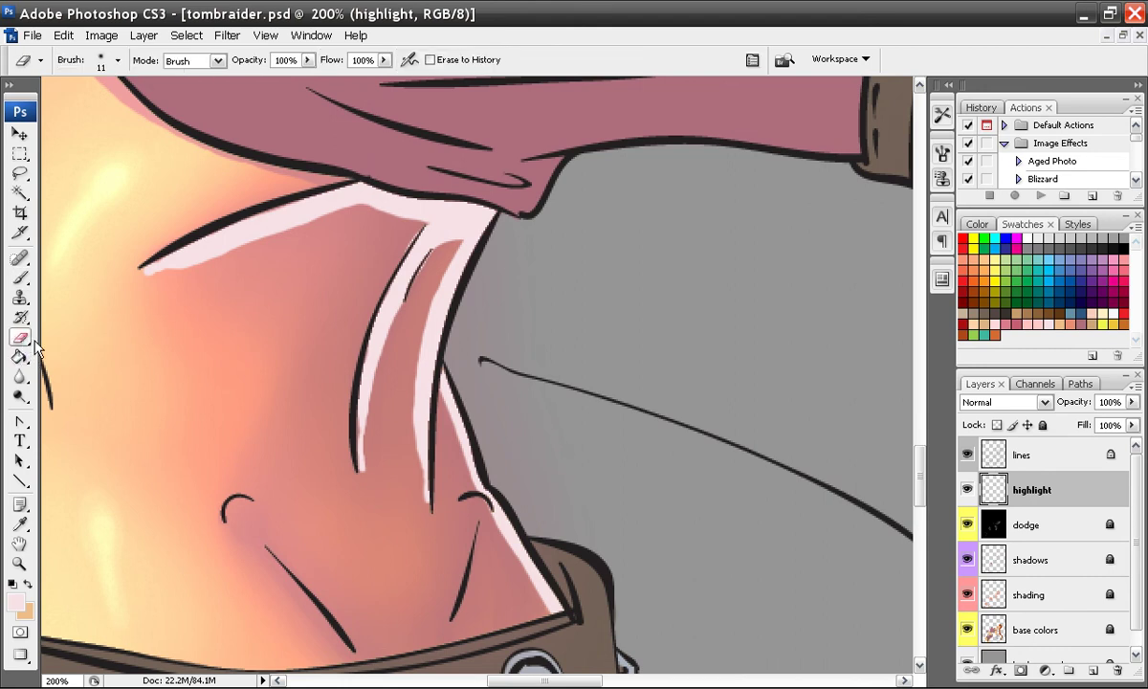
pyautogui.rightClick(497, 382)
pyautogui.click(646, 519)
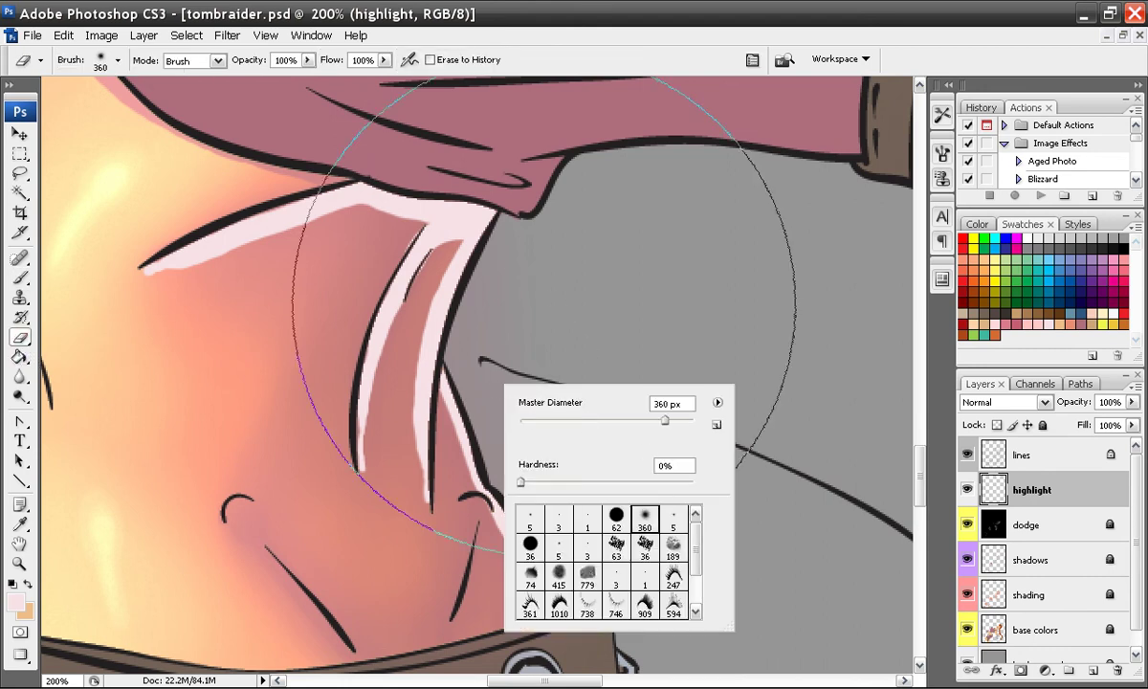
pyautogui.click(579, 422)
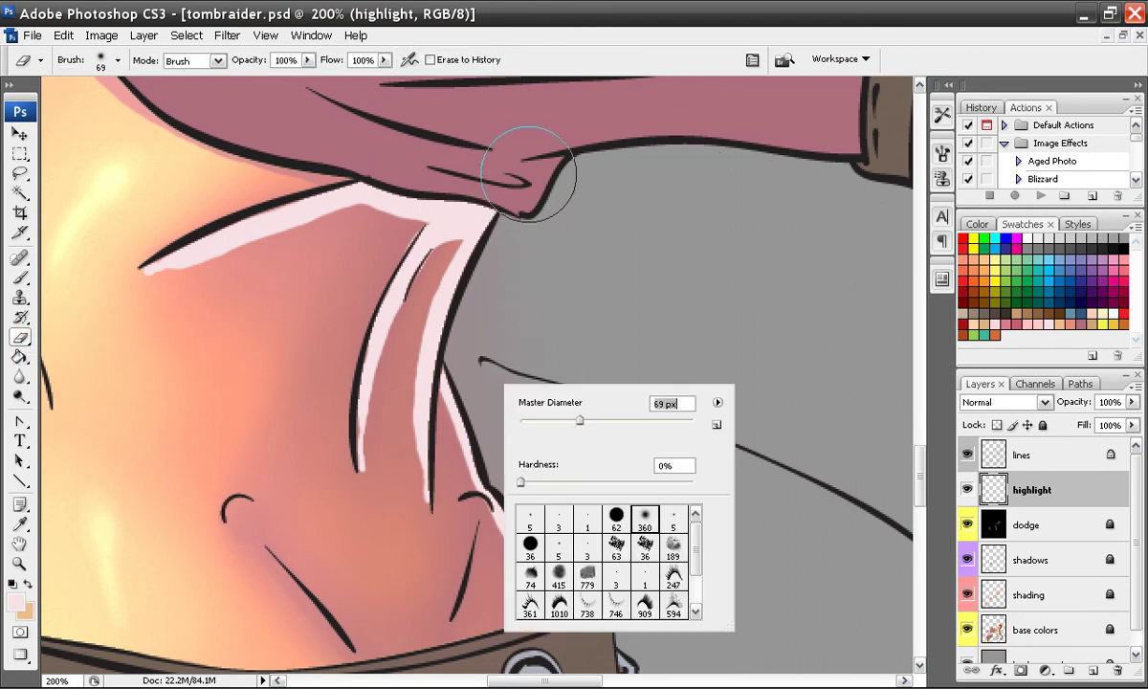
pyautogui.click(942, 155)
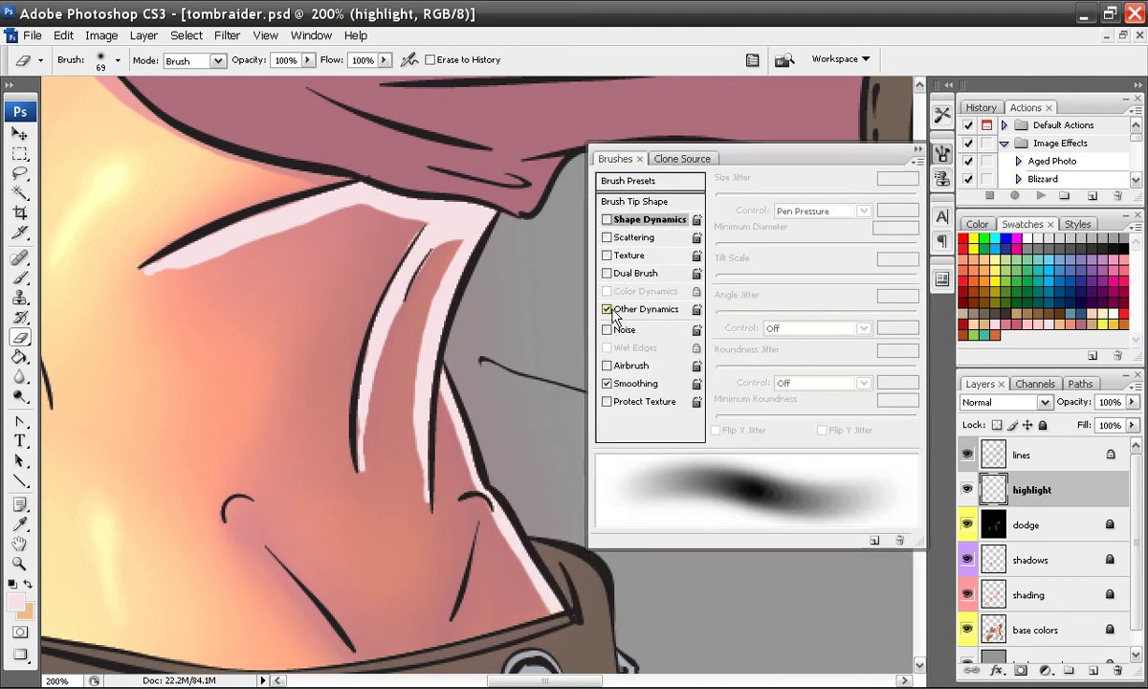
pyautogui.click(916, 149)
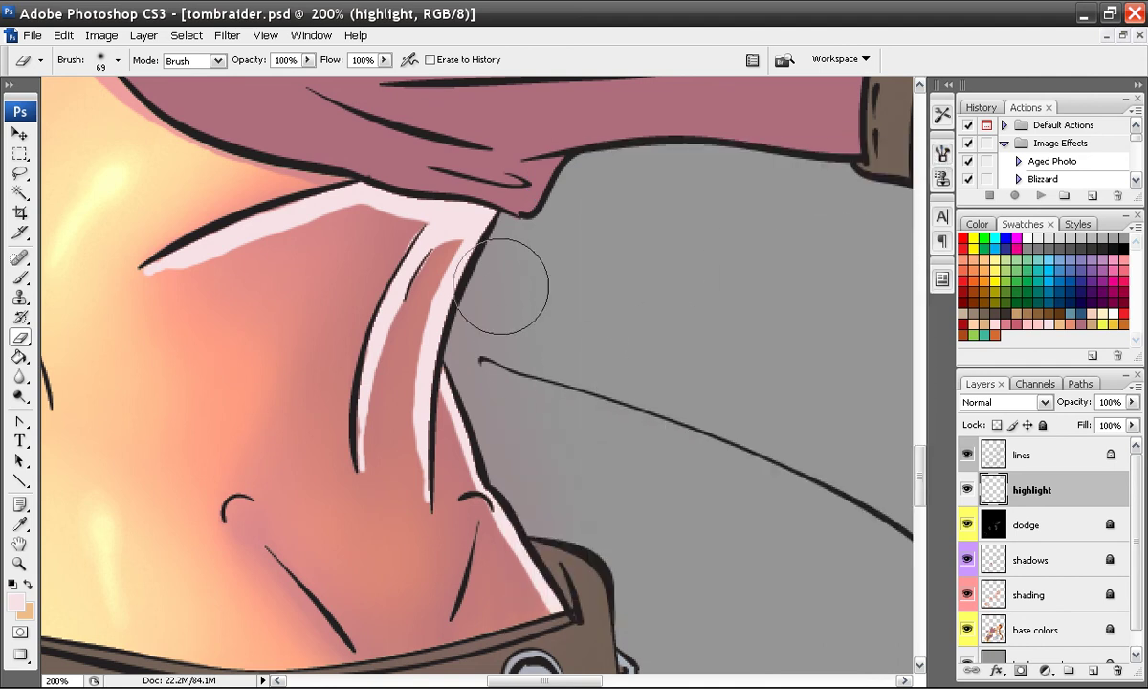
pyautogui.click(309, 60)
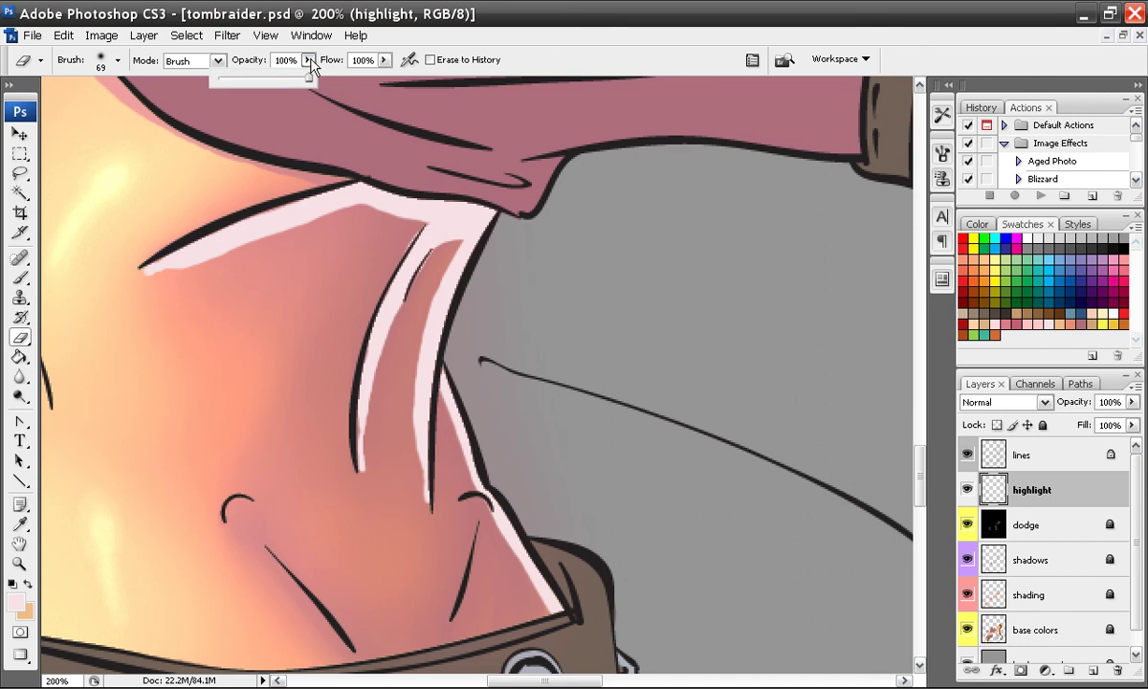
pyautogui.click(254, 80)
# - Partially erase the midriff highlights to fade them from beneath the shirt hem down to the belt
pyautogui.moveTo(484, 230)
pyautogui.mouseDown()
pyautogui.moveTo(354, 207)
pyautogui.moveTo(232, 217)
pyautogui.moveTo(410, 227)
pyautogui.moveTo(353, 345)
pyautogui.moveTo(470, 331)
pyautogui.moveTo(443, 433)
pyautogui.moveTo(471, 502)
pyautogui.moveTo(526, 544)
pyautogui.mouseUp()
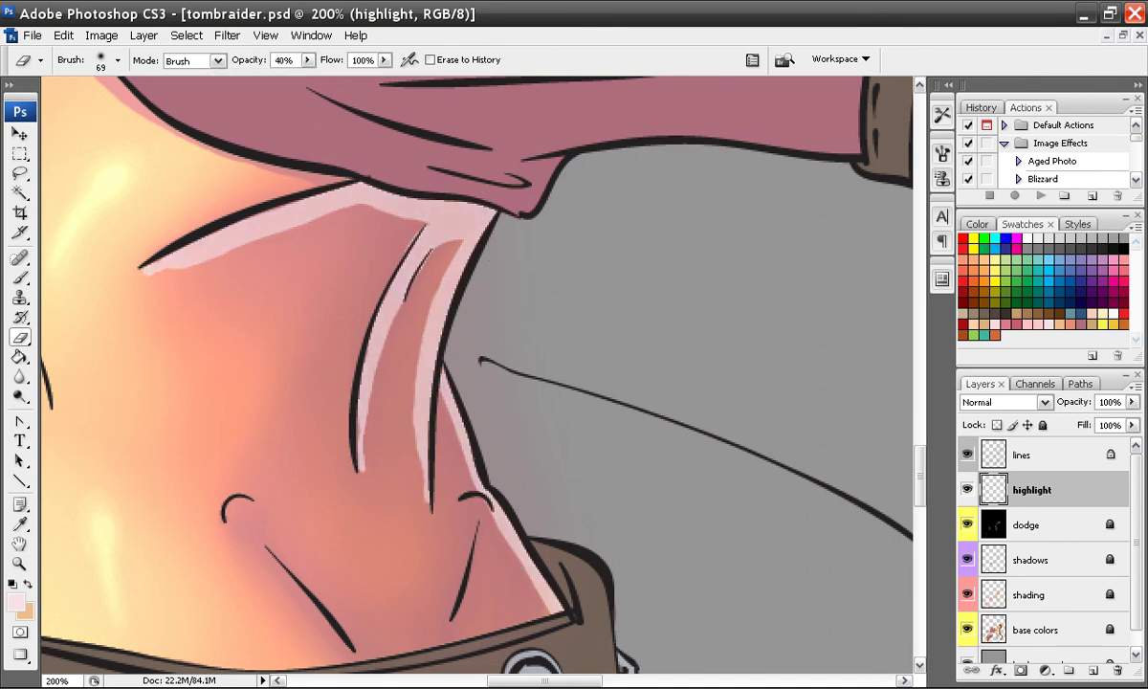
pyautogui.hotkey('ctrl', '-')
pyautogui.hotkey('ctrl', '-')
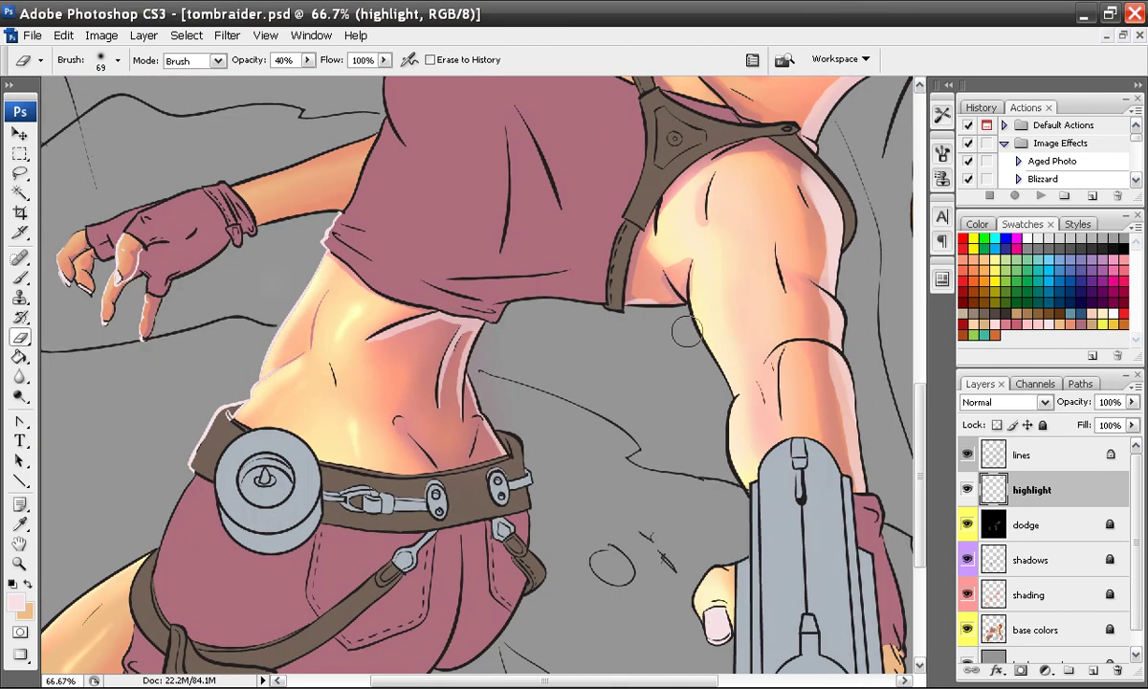
pyautogui.hotkey('ctrl', '+')
pyautogui.hotkey('ctrl', '+')
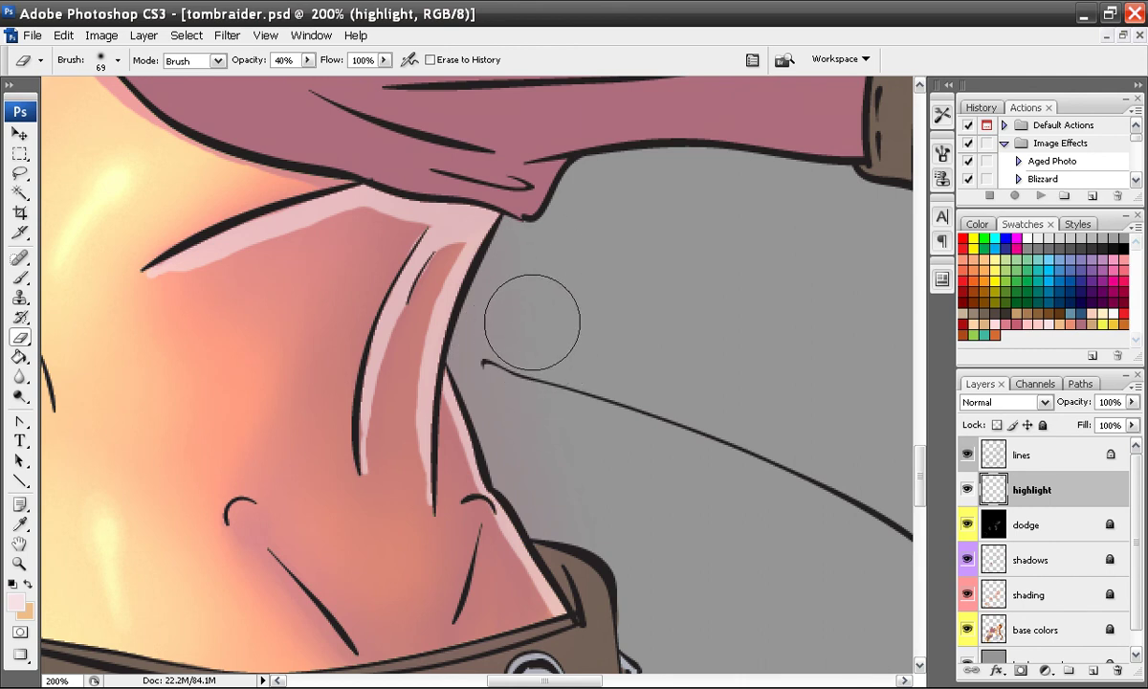
# - Soften the inner edges of the midriff highlights with the Blur tool along the fold lines and beneath the shirt hem
pyautogui.moveTo(501, 380); pyautogui.dragTo(417, 498)
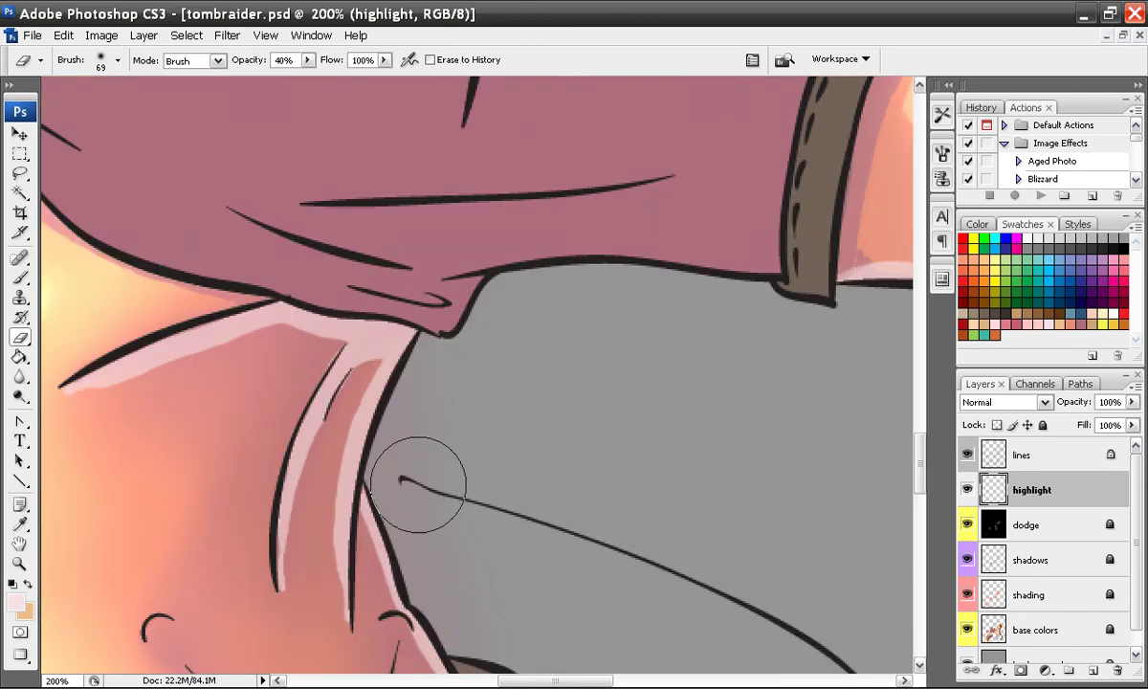
pyautogui.click(20, 376)
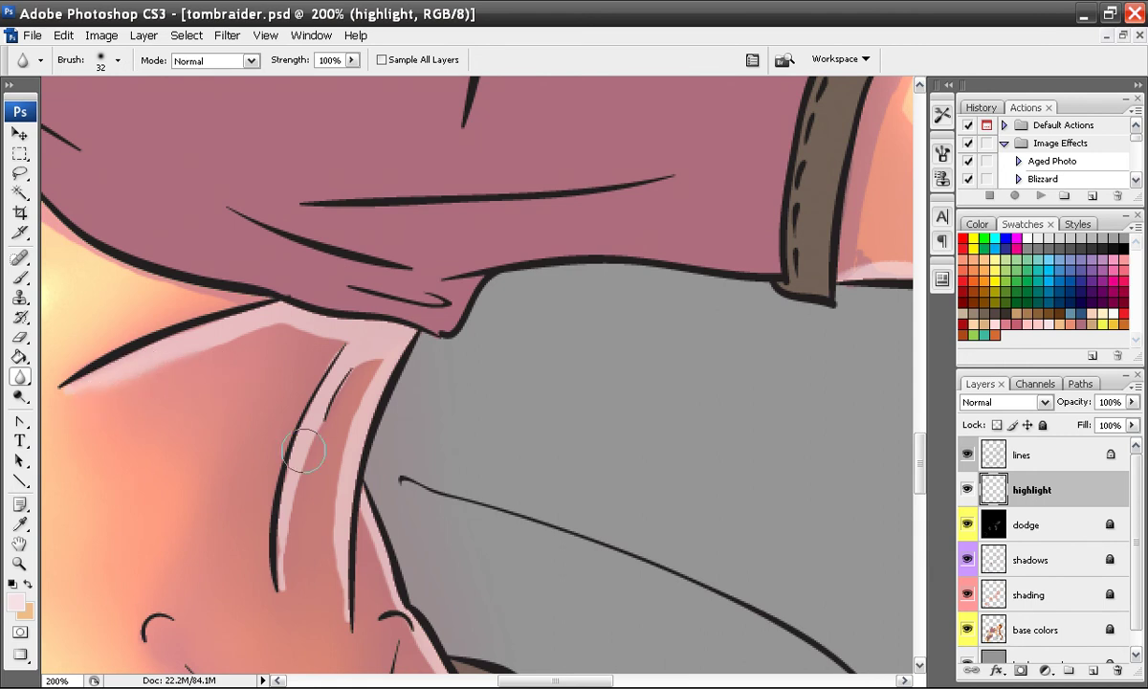
pyautogui.moveTo(332, 584)
pyautogui.mouseDown()
pyautogui.moveTo(343, 629)
pyautogui.moveTo(333, 587)
pyautogui.mouseUp()
pyautogui.moveTo(338, 433); pyautogui.dragTo(317, 521)
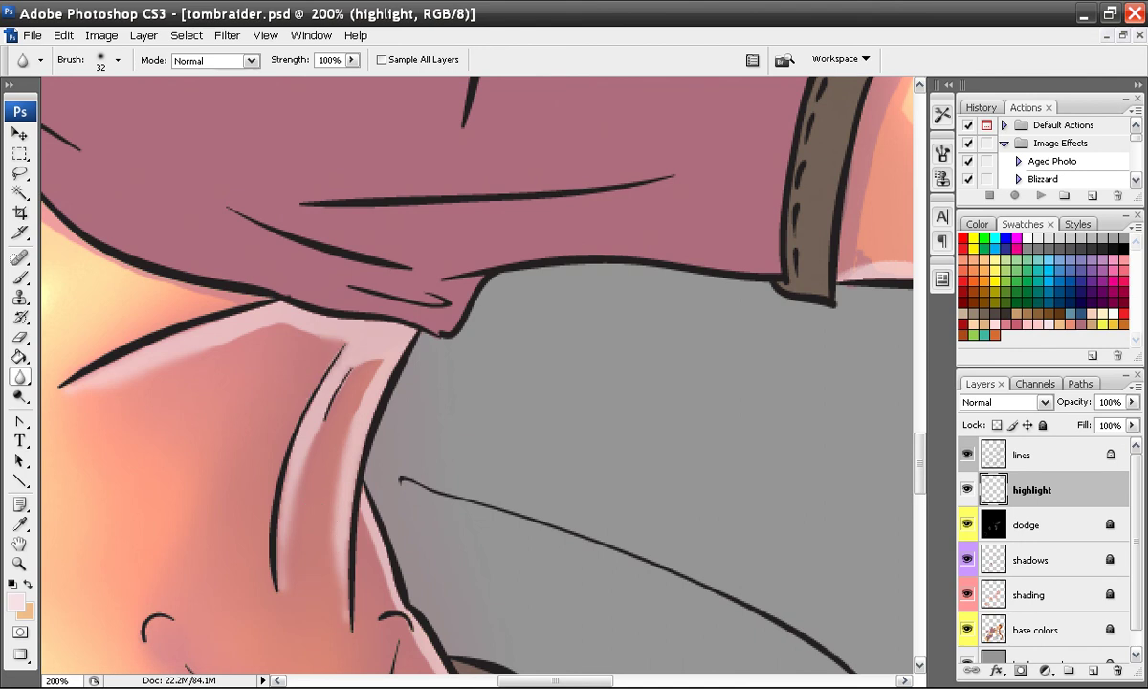
pyautogui.moveTo(359, 376); pyautogui.dragTo(358, 367)
pyautogui.moveTo(245, 507); pyautogui.dragTo(301, 448)
pyautogui.moveTo(323, 504); pyautogui.dragTo(285, 467)
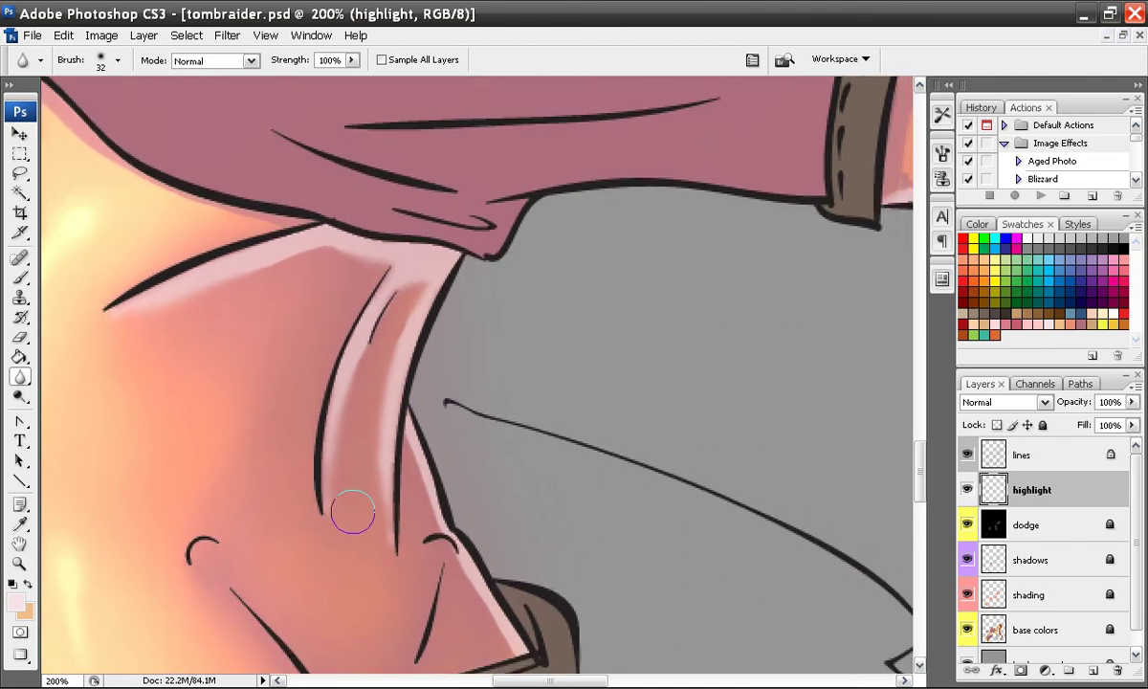
# - Brighten the highlights beneath the shirt hem and along the waist's outer edge with a soft round 39 px brush
pyautogui.click(27, 278)
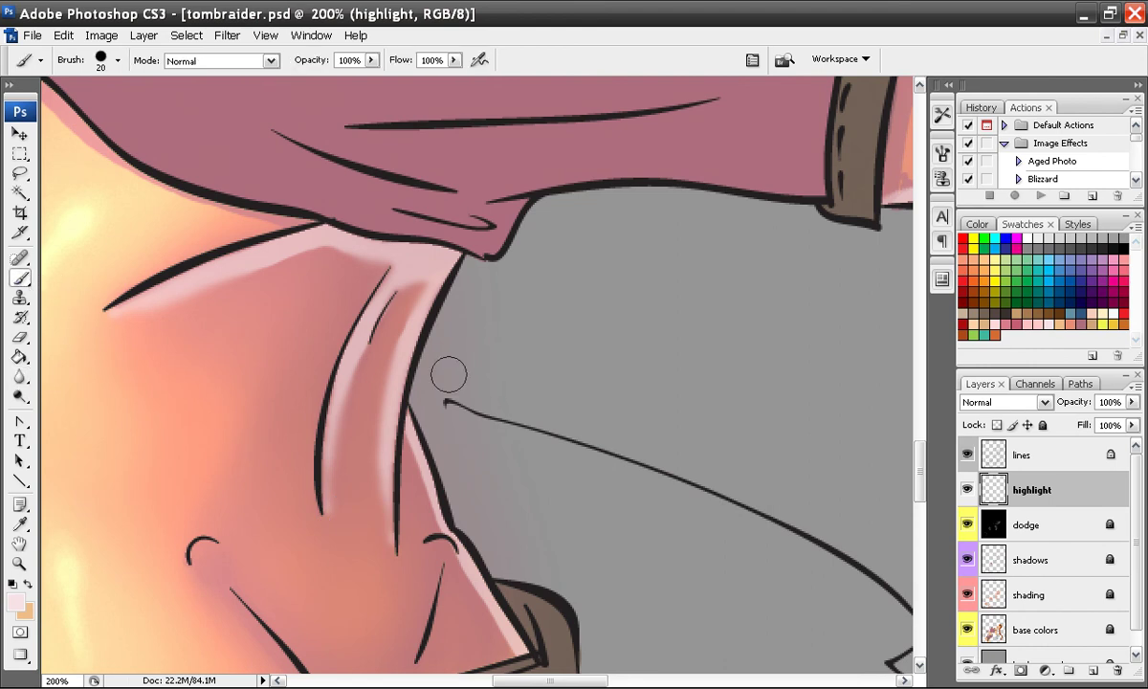
pyautogui.rightClick(497, 361)
pyautogui.click(641, 499)
pyautogui.press('Return')
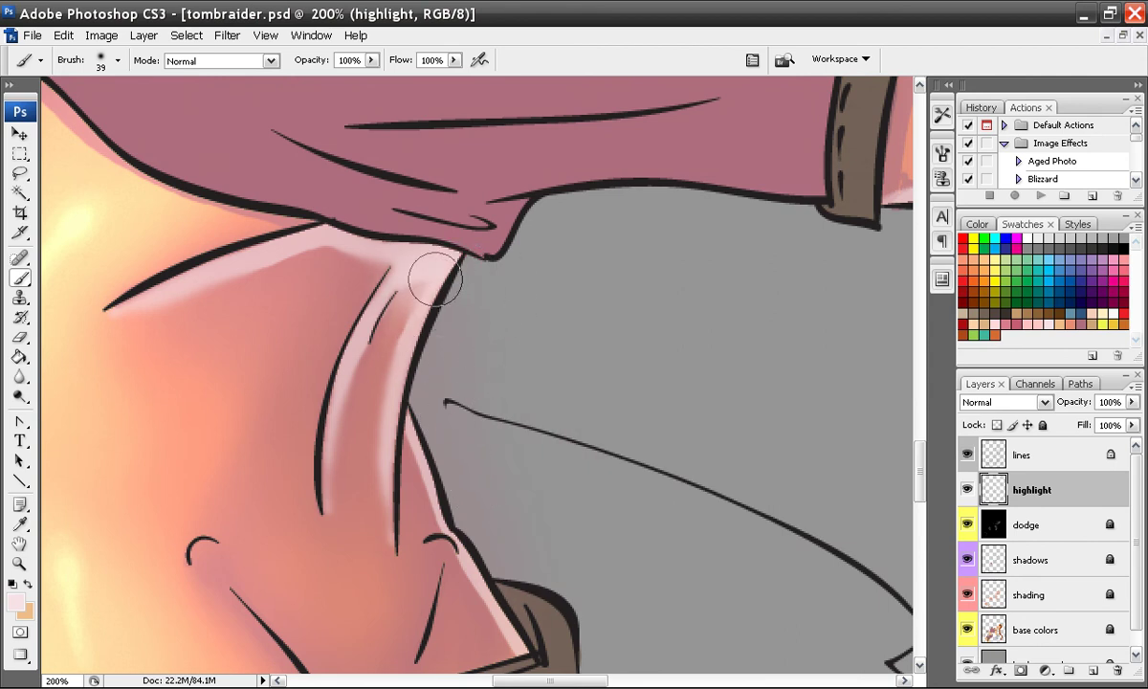
pyautogui.moveTo(390, 287)
pyautogui.mouseDown()
pyautogui.moveTo(400, 374)
pyautogui.moveTo(440, 404)
pyautogui.moveTo(435, 497)
pyautogui.mouseUp()
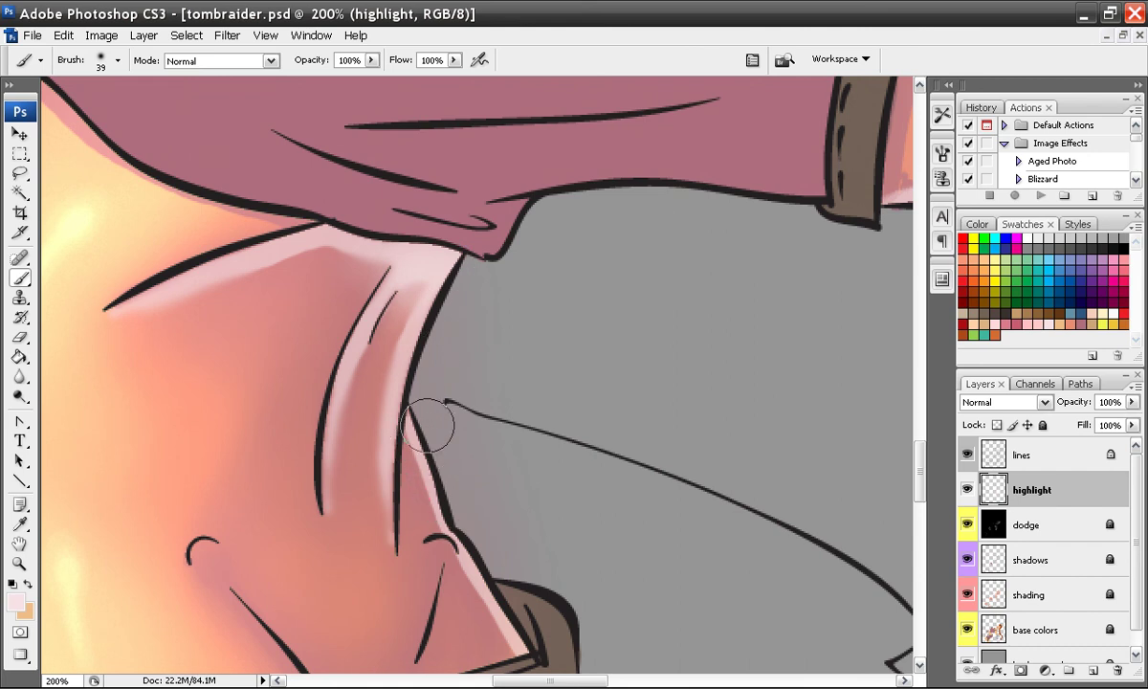
pyautogui.moveTo(428, 452)
pyautogui.mouseDown()
pyautogui.moveTo(468, 554)
pyautogui.moveTo(423, 438)
pyautogui.moveTo(480, 565)
pyautogui.moveTo(532, 629)
pyautogui.mouseUp()
pyautogui.hotkey('ctrl', '-')
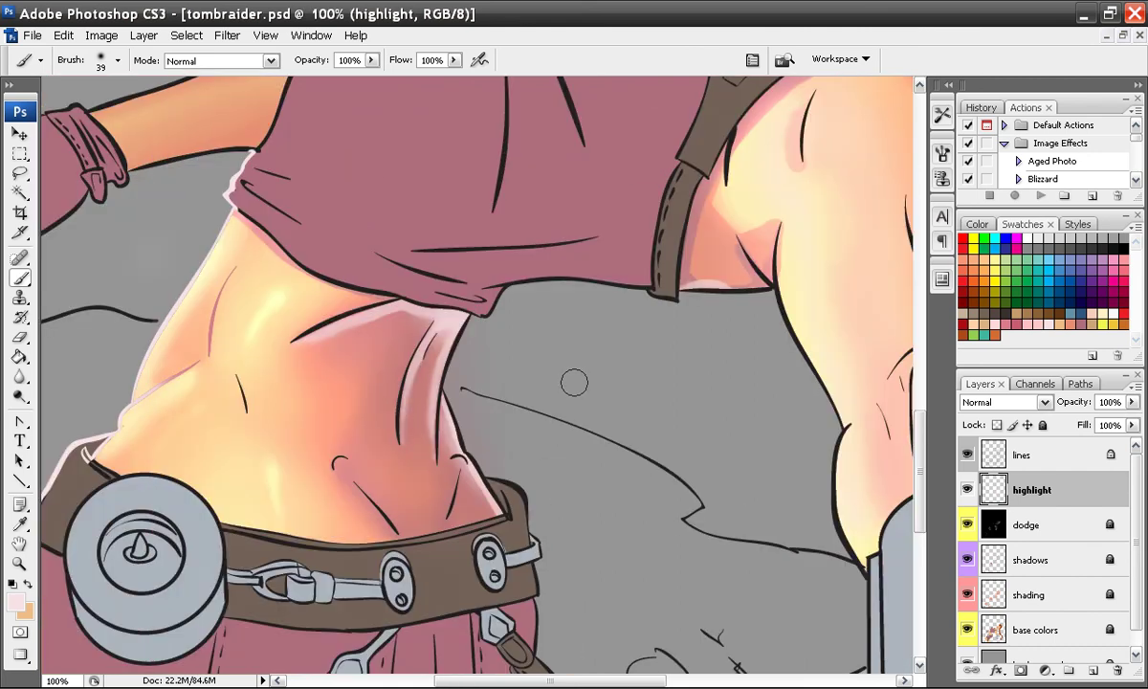
pyautogui.hotkey('ctrl', '-')
pyautogui.hotkey('ctrl', '-')
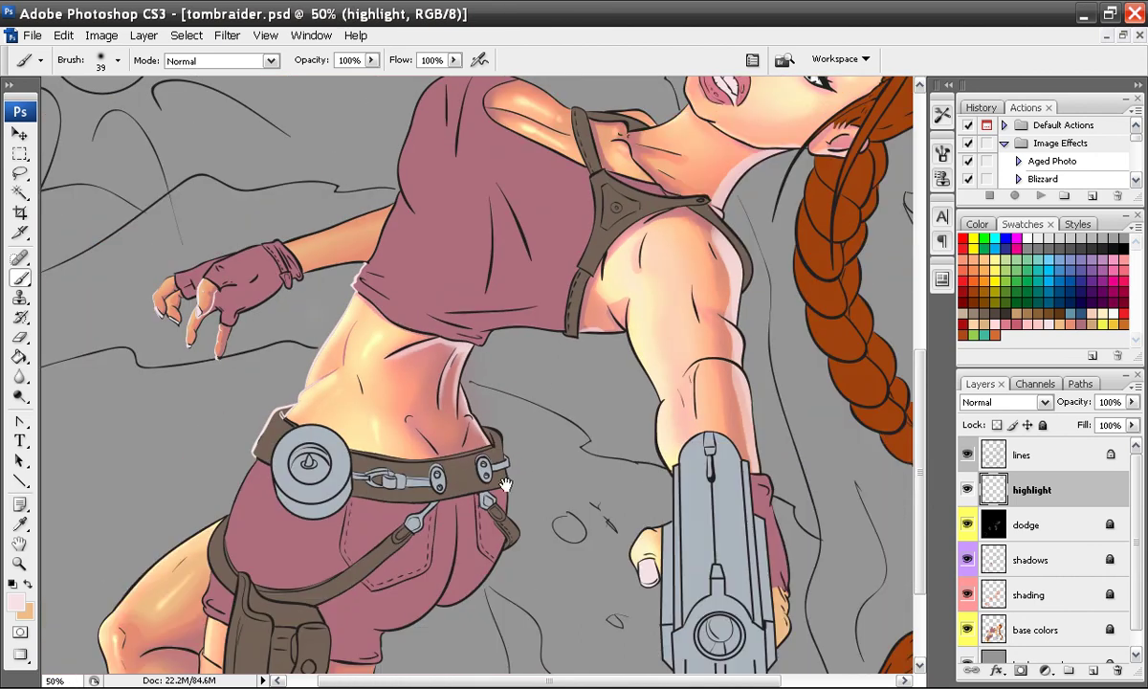
pyautogui.moveTo(503, 486); pyautogui.dragTo(467, 445)
pyautogui.hotkey('ctrl', '-')
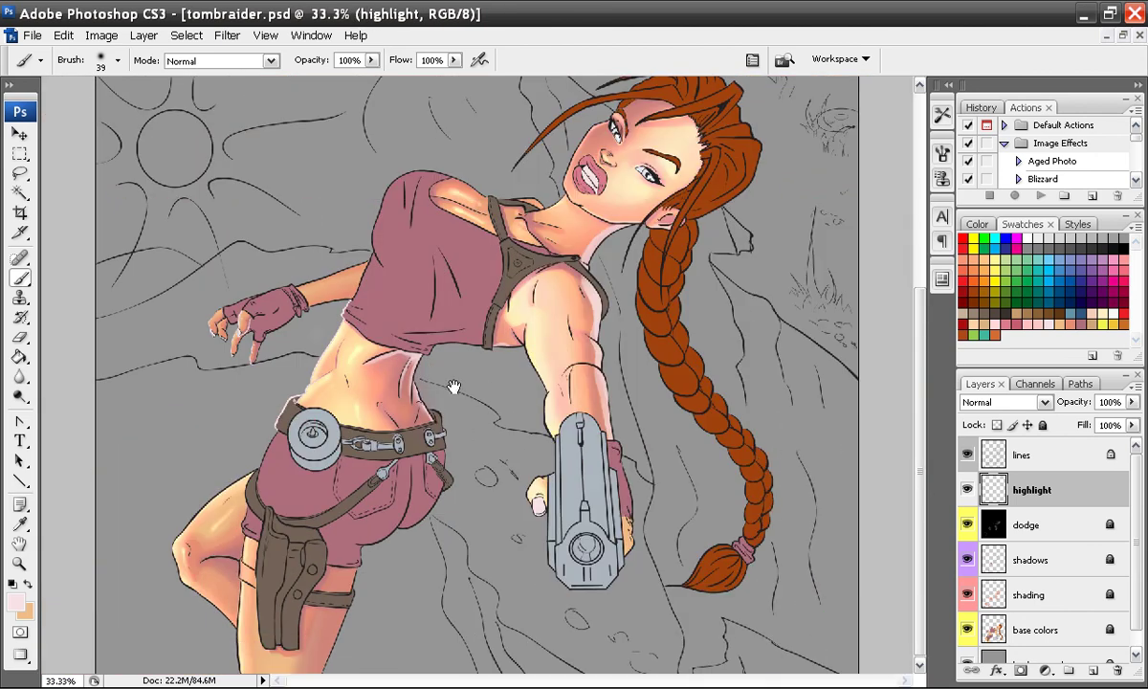